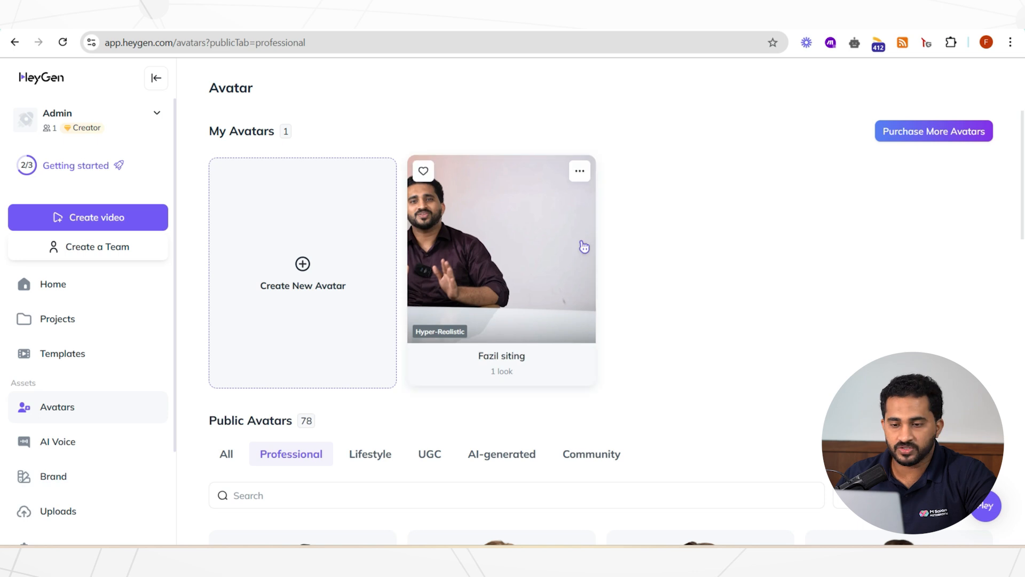
# Step: Start creating a new Hyper Realistic Avatar from the Avatars page
pyautogui.scroll(-2, 694, 288)
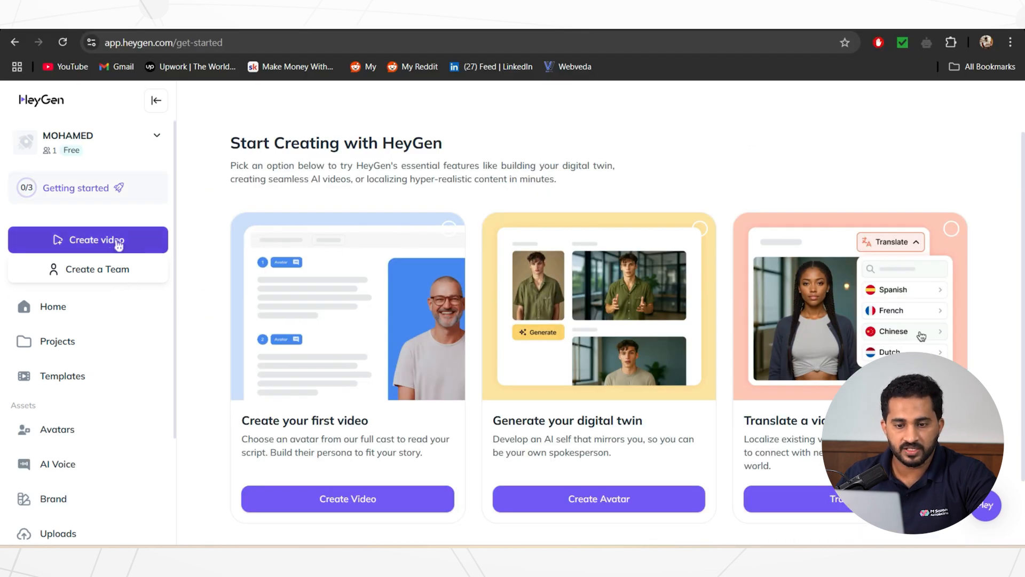
pyautogui.moveTo(61, 430); pyautogui.dragTo(257, 192)
pyautogui.click(59, 434)
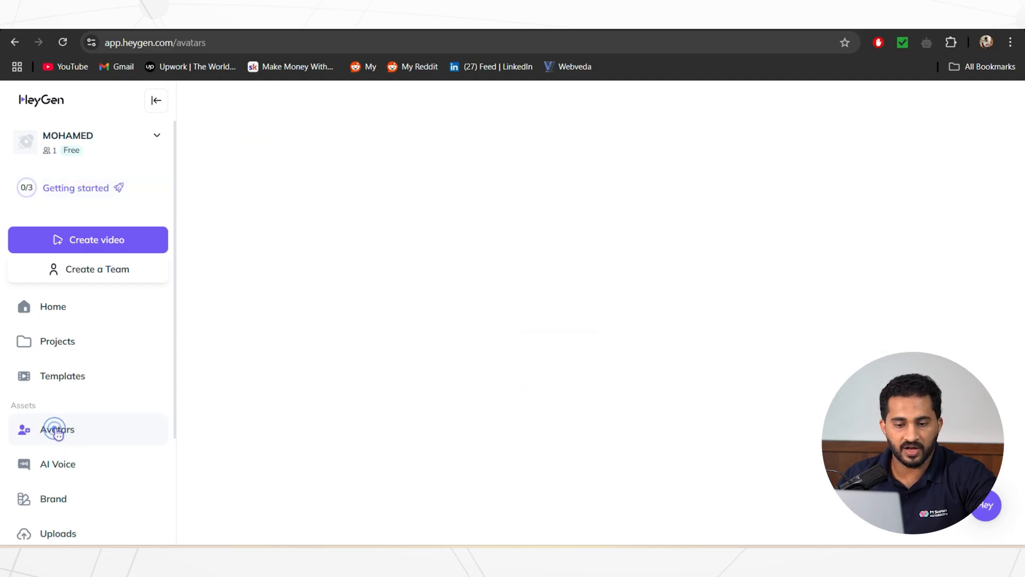
pyautogui.scroll(-3, 370, 378)
pyautogui.scroll(3, 779, 295)
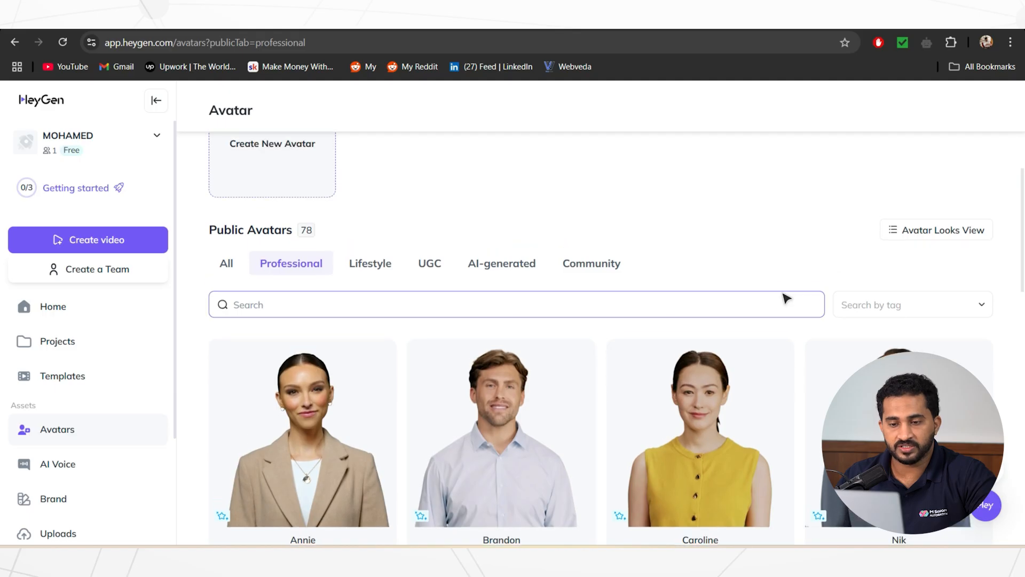
pyautogui.click(279, 251)
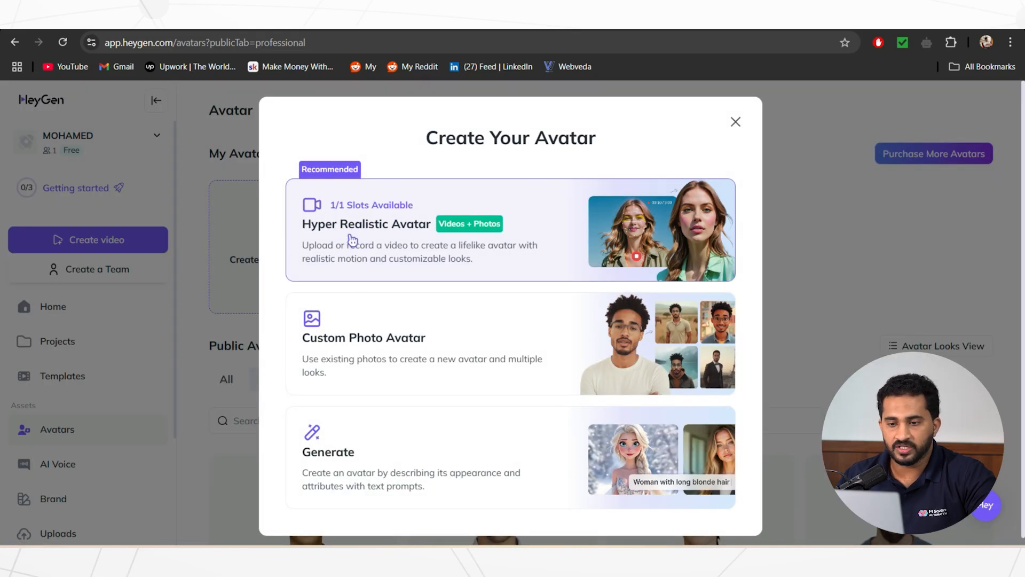
pyautogui.click(362, 231)
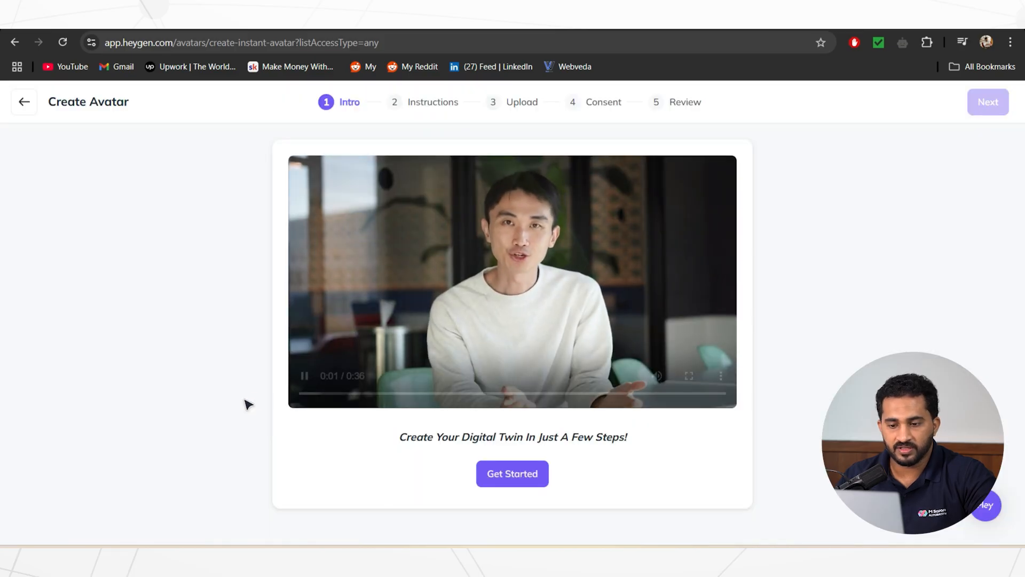
# Step: Pause the intro video, get started with the digital twin and choose the Still avatar style
pyautogui.click(303, 377)
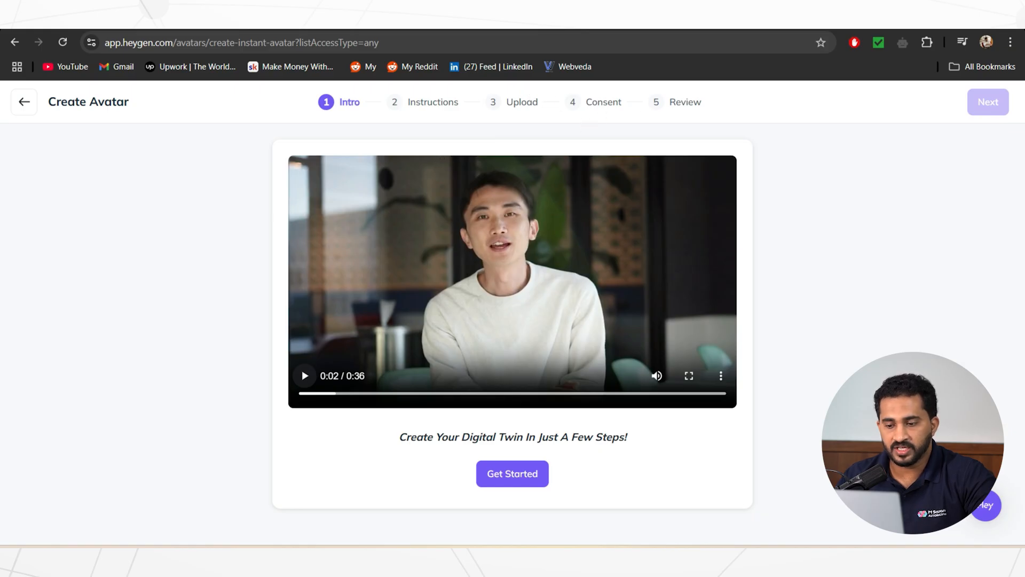
pyautogui.click(496, 475)
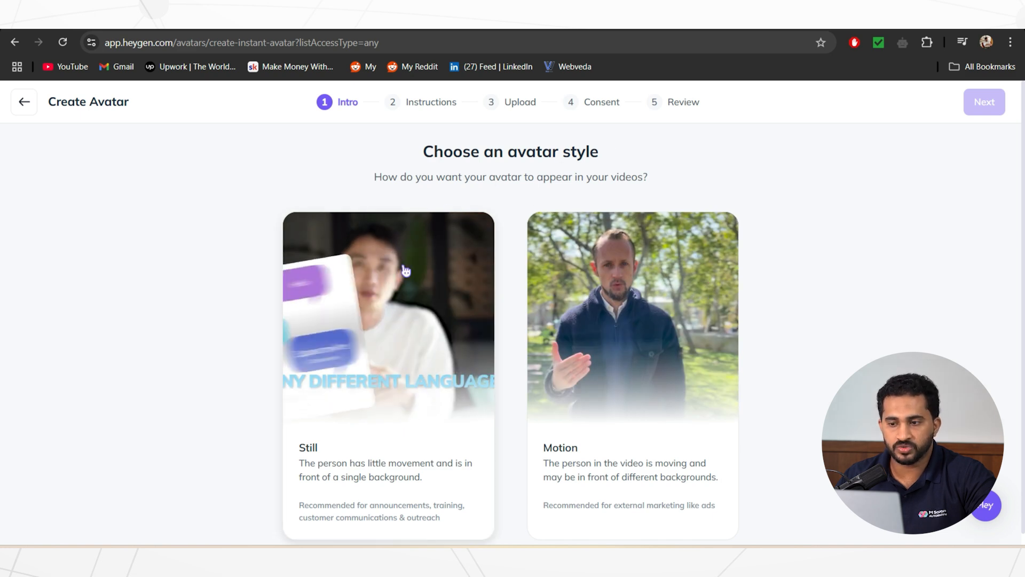
pyautogui.scroll(-1, 644, 368)
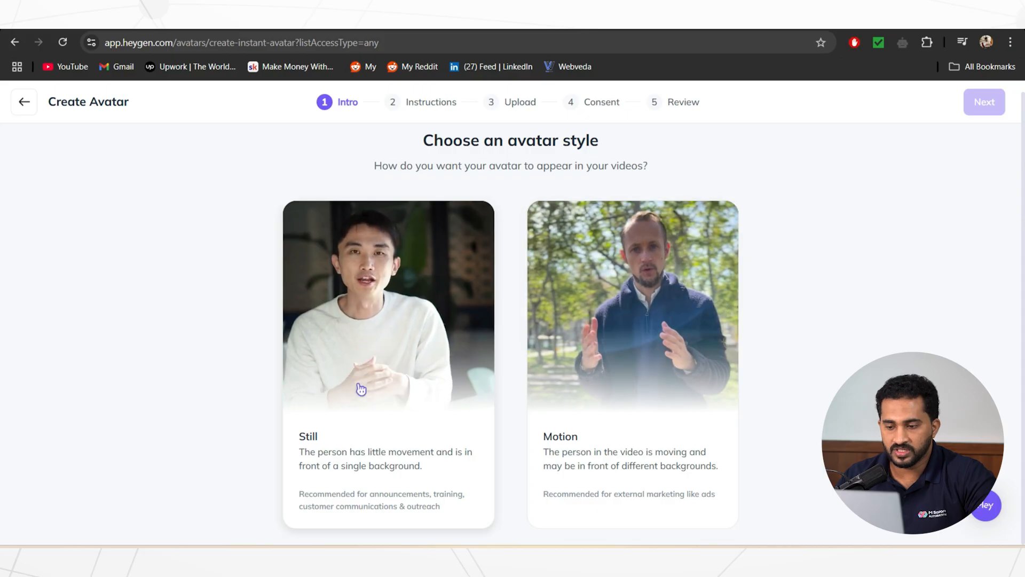
pyautogui.click(388, 361)
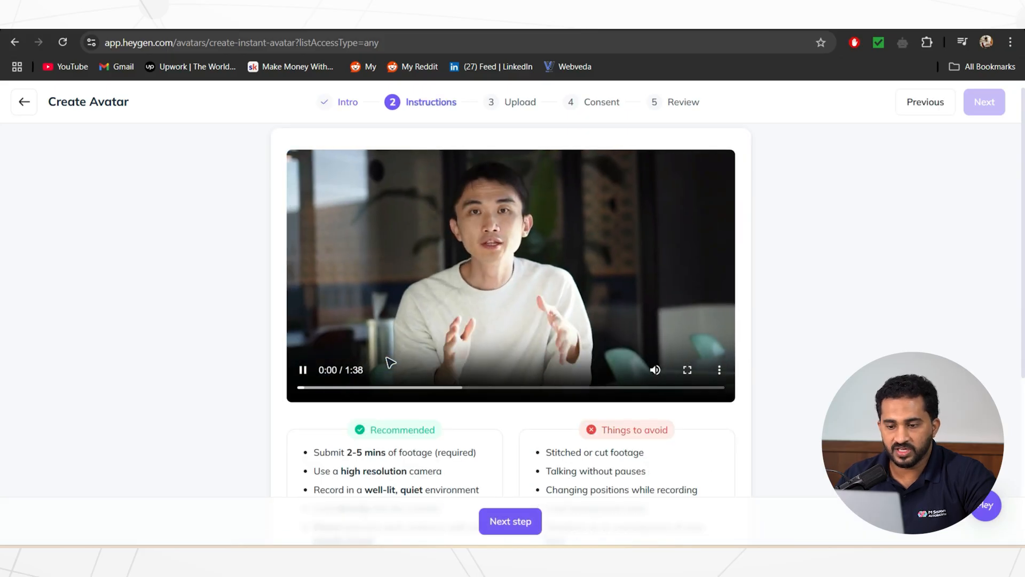
# Step: Review the footage instructions, covering the recommended practices, the things to avoid, and the generic and pointing gesture examples
pyautogui.scroll(-3, 458, 357)
pyautogui.scroll(1, 460, 370)
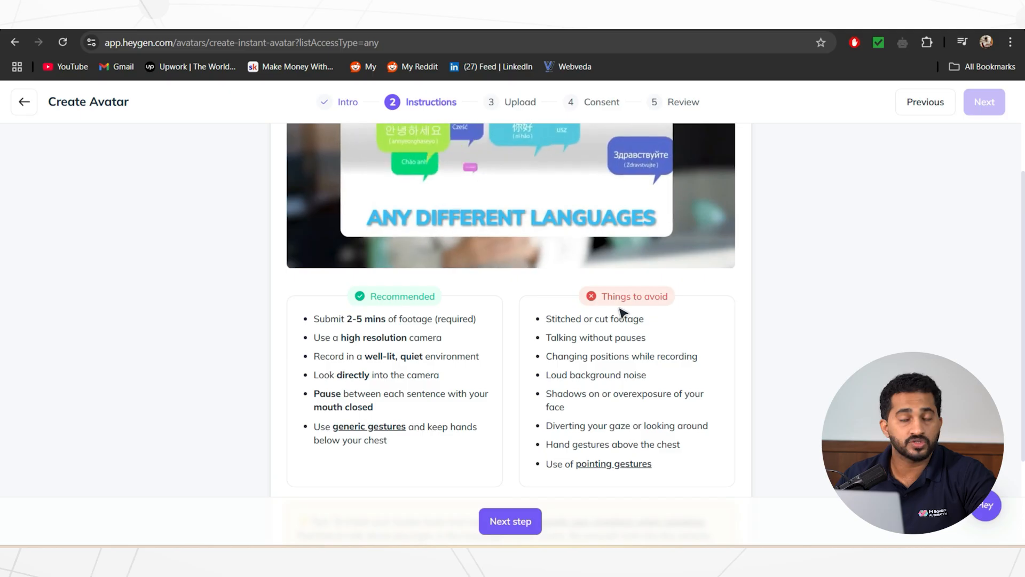
pyautogui.scroll(1, 543, 267)
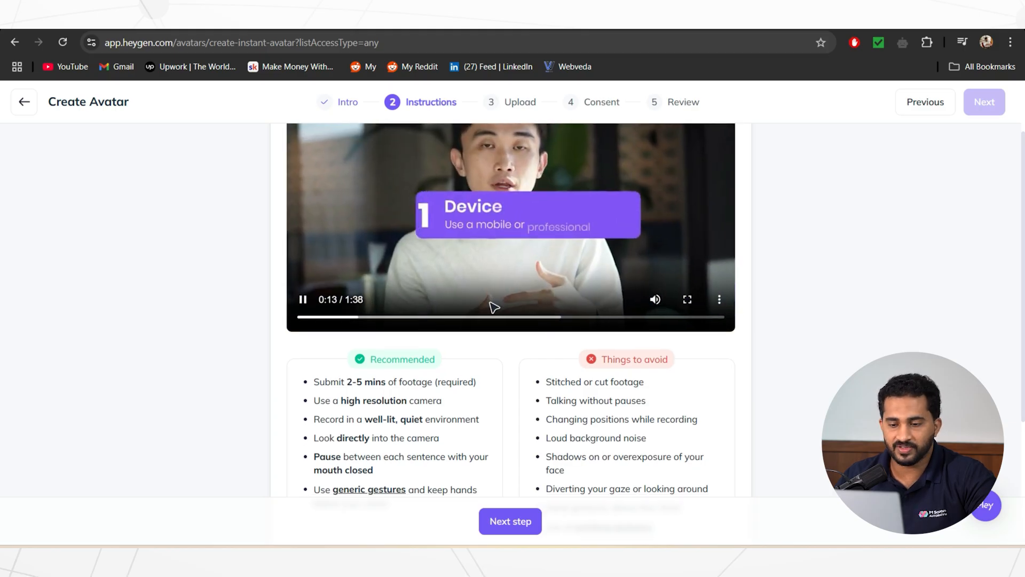
pyautogui.scroll(-1, 347, 320)
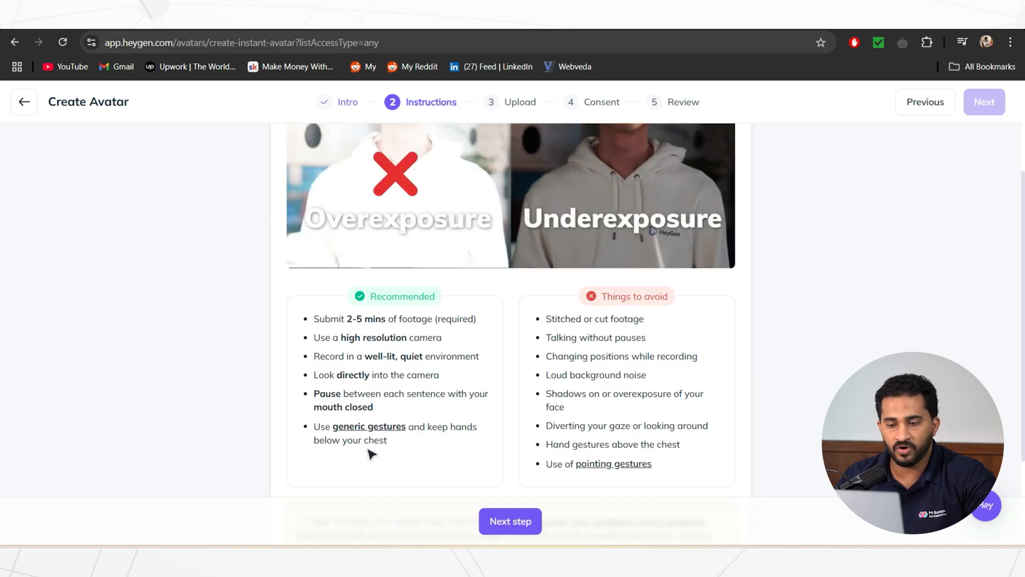
pyautogui.moveTo(378, 430)
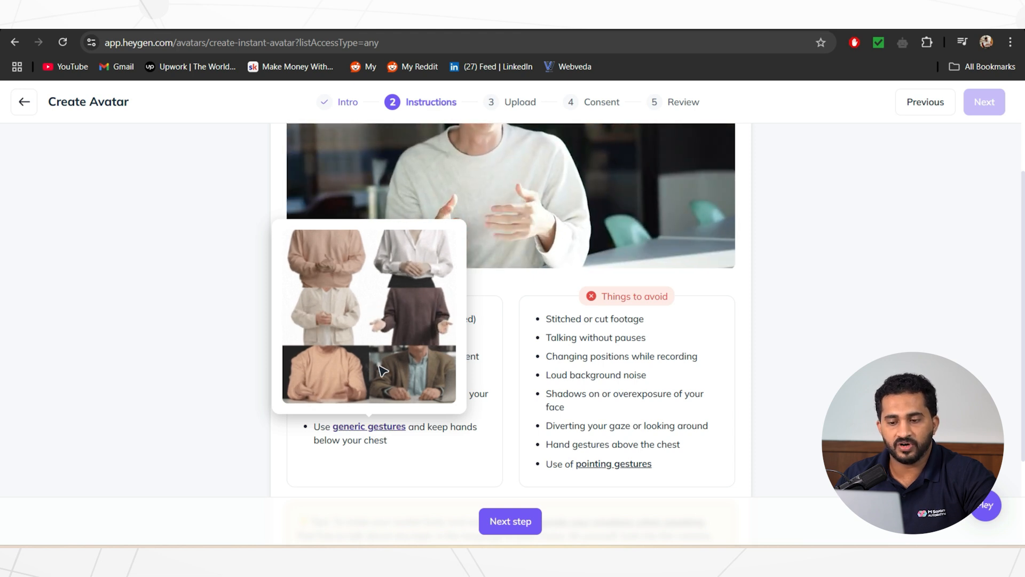
pyautogui.moveTo(594, 470)
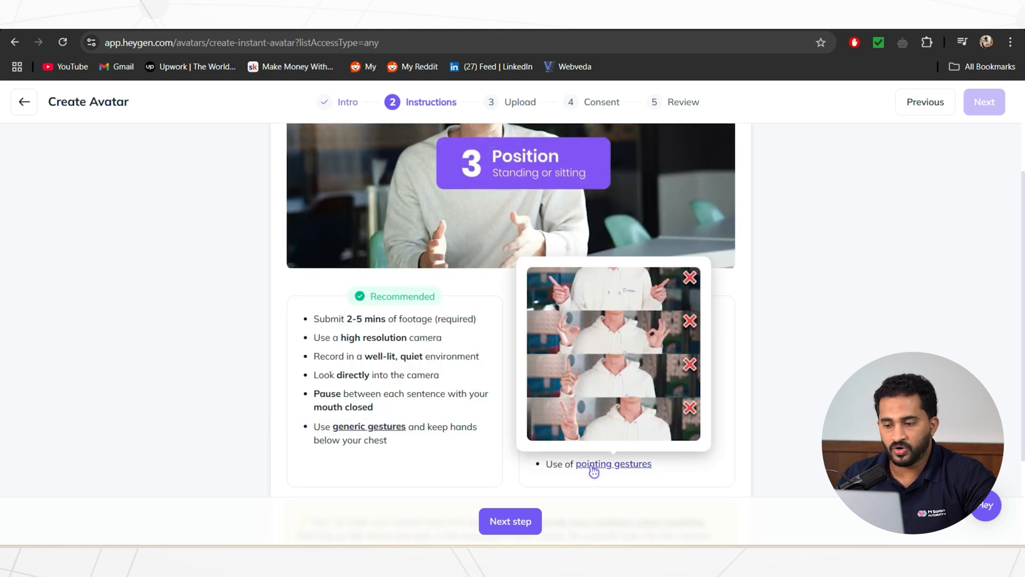
pyautogui.scroll(3, 560, 376)
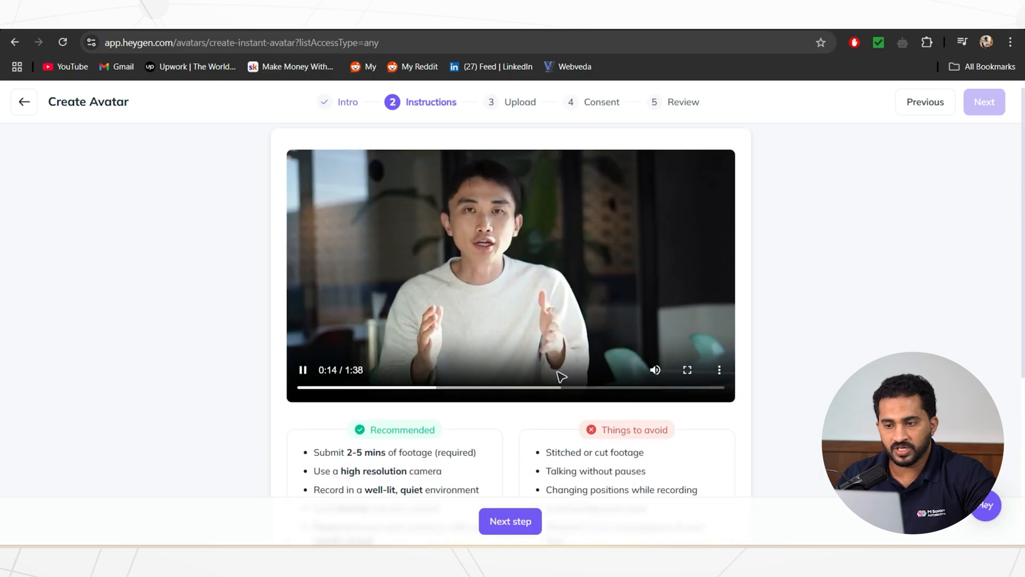
pyautogui.scroll(-4, 561, 376)
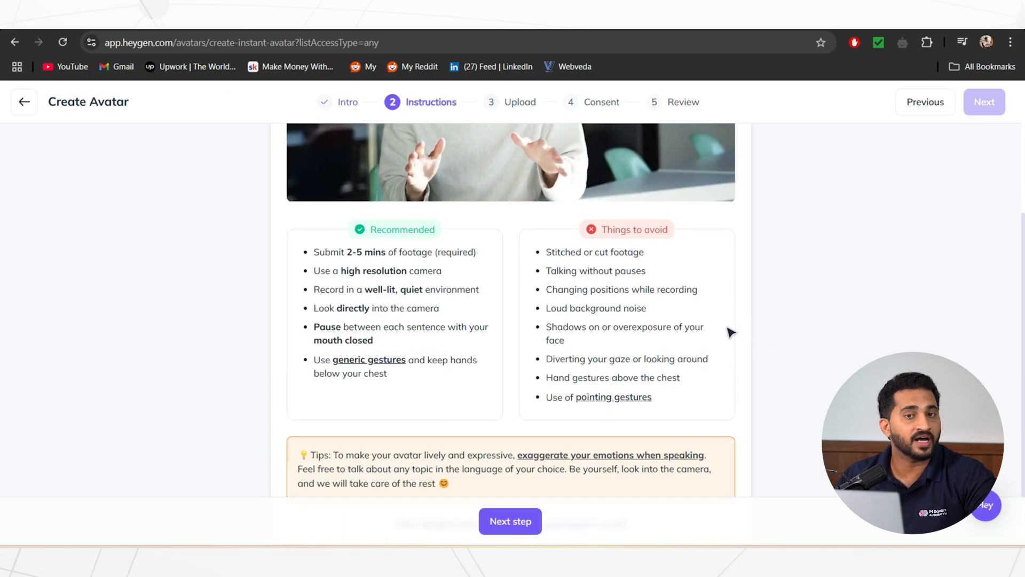
# Step: Proceed to the upload stage and upload the local green-screen clone video from the Downloads folder as footage
pyautogui.click(504, 524)
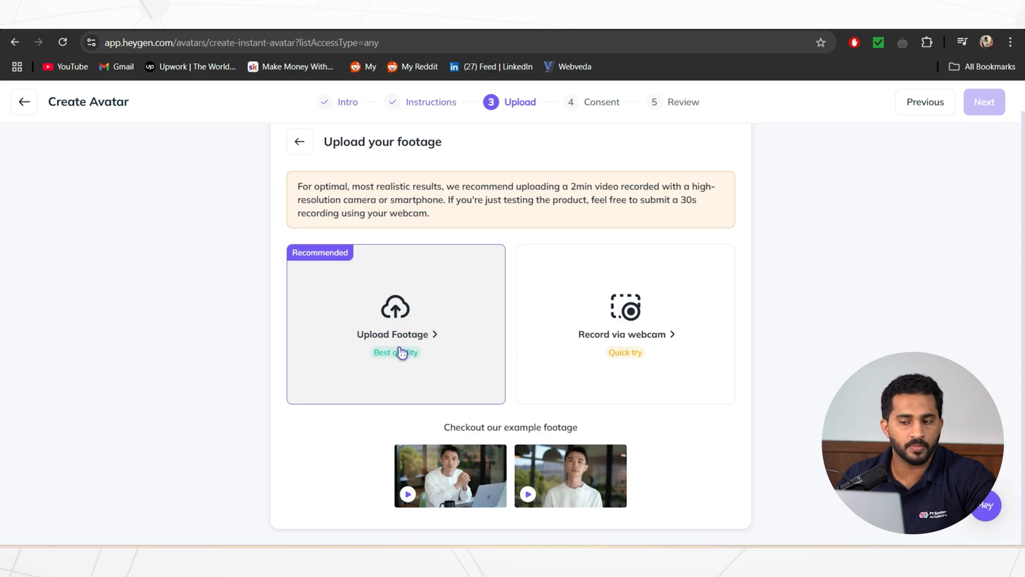
pyautogui.click(394, 309)
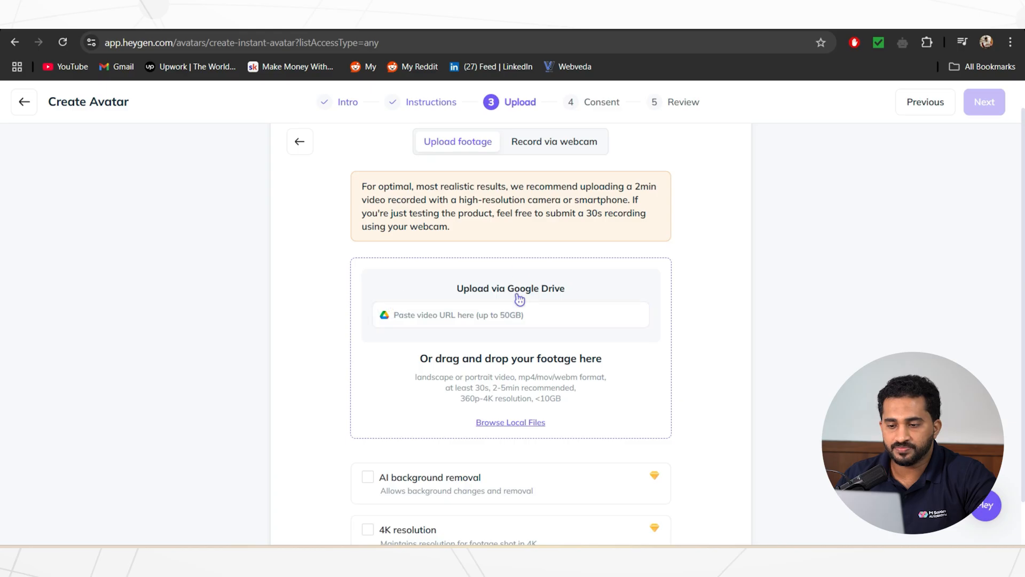
pyautogui.click(409, 313)
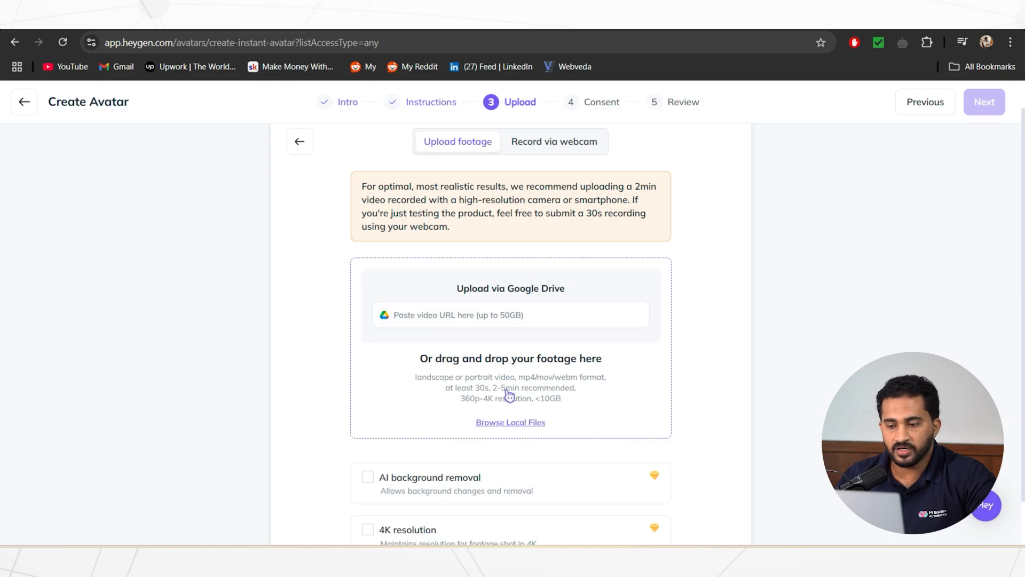
pyautogui.click(507, 424)
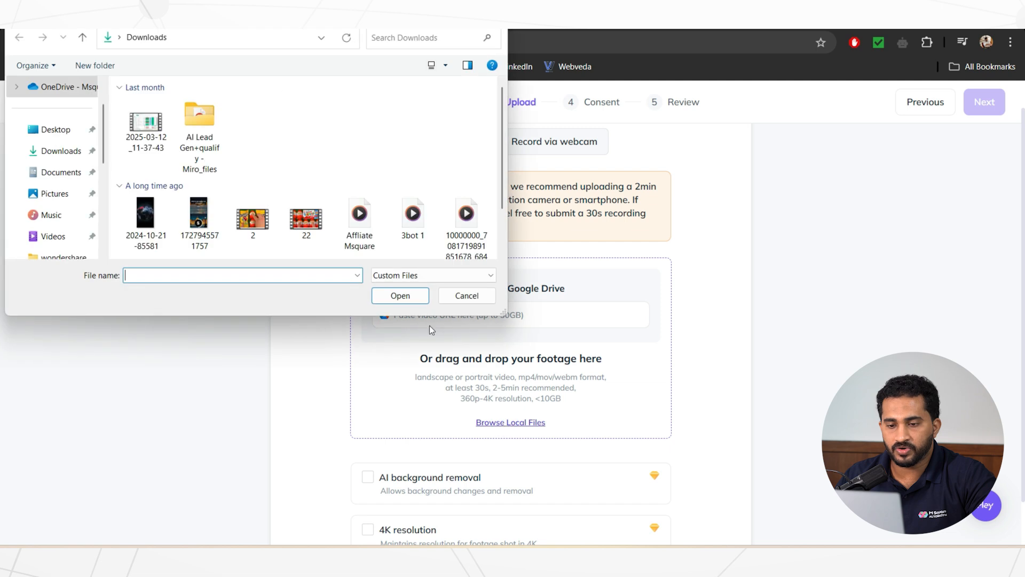
pyautogui.click(163, 129)
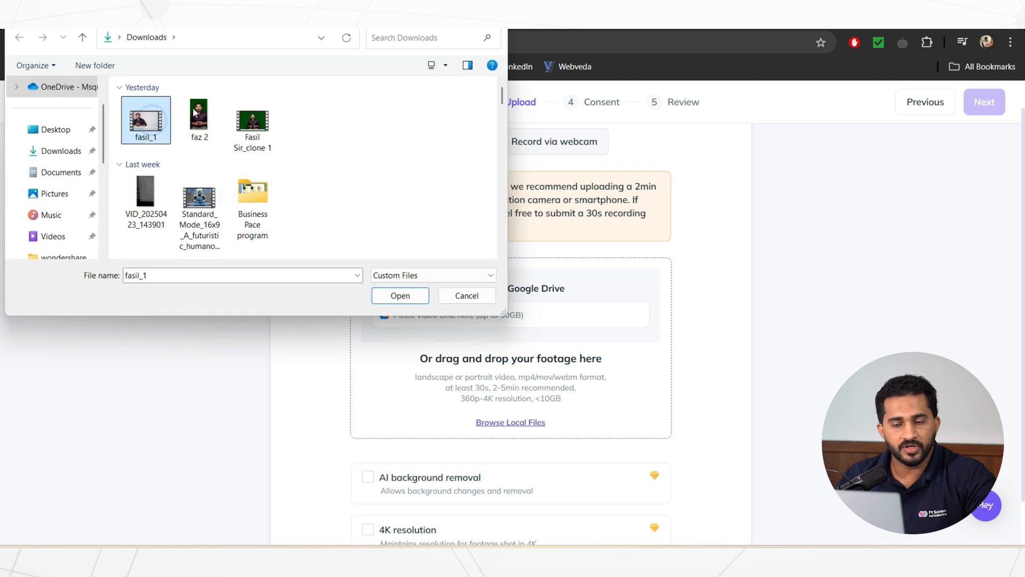
pyautogui.click(259, 128)
pyautogui.click(380, 295)
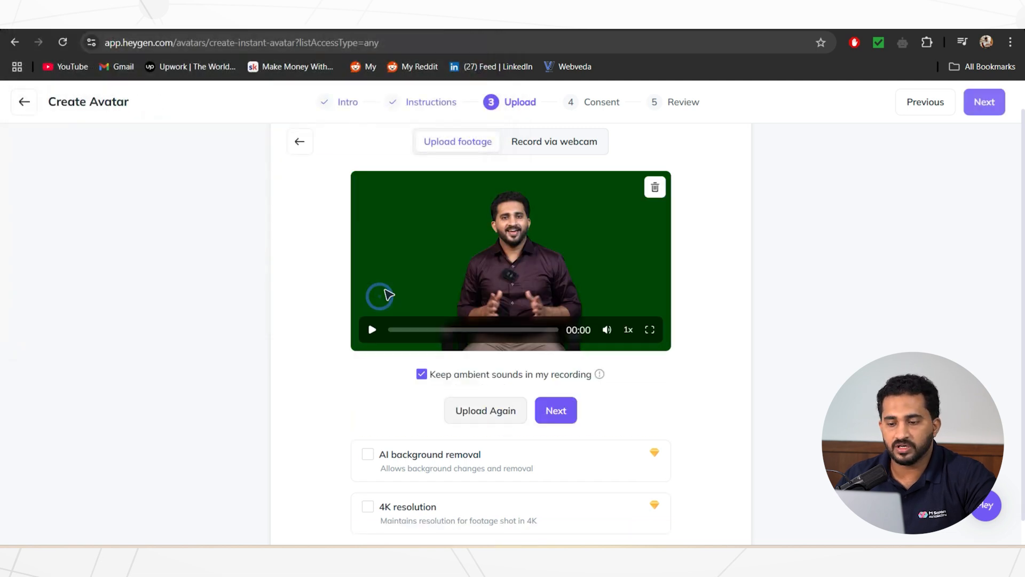
# Step: Accept the uploaded footage, choose webcam recording for the consent video, and turn on the camera and microphone
pyautogui.scroll(-1, 550, 328)
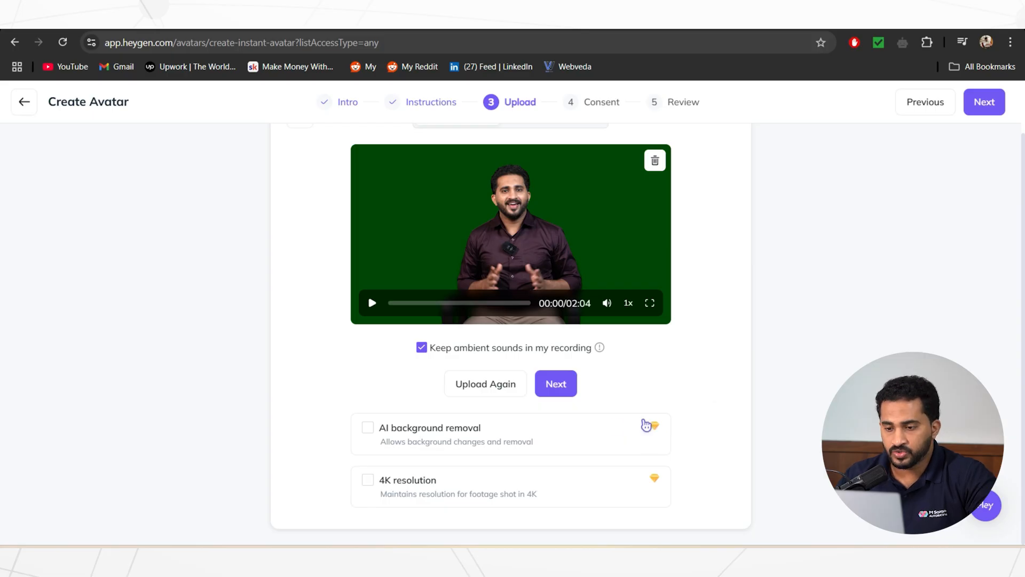
pyautogui.scroll(1, 619, 424)
pyautogui.click(551, 452)
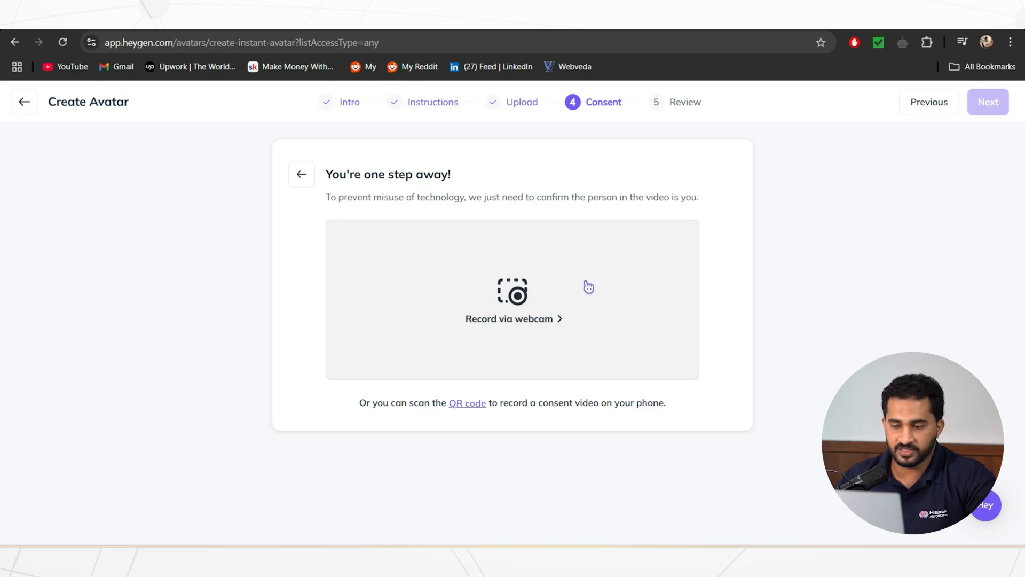
pyautogui.click(515, 298)
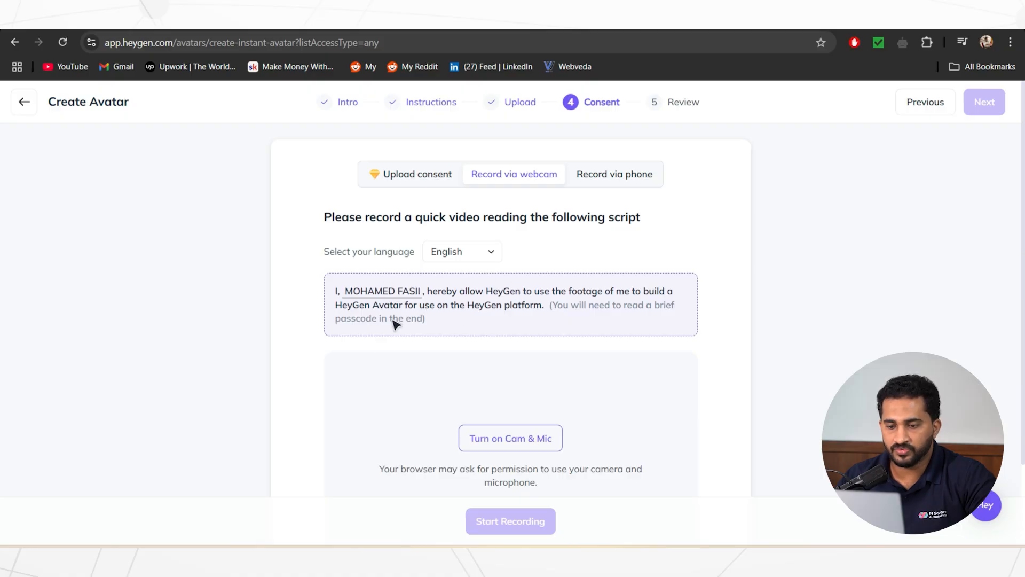
pyautogui.scroll(-2, 411, 328)
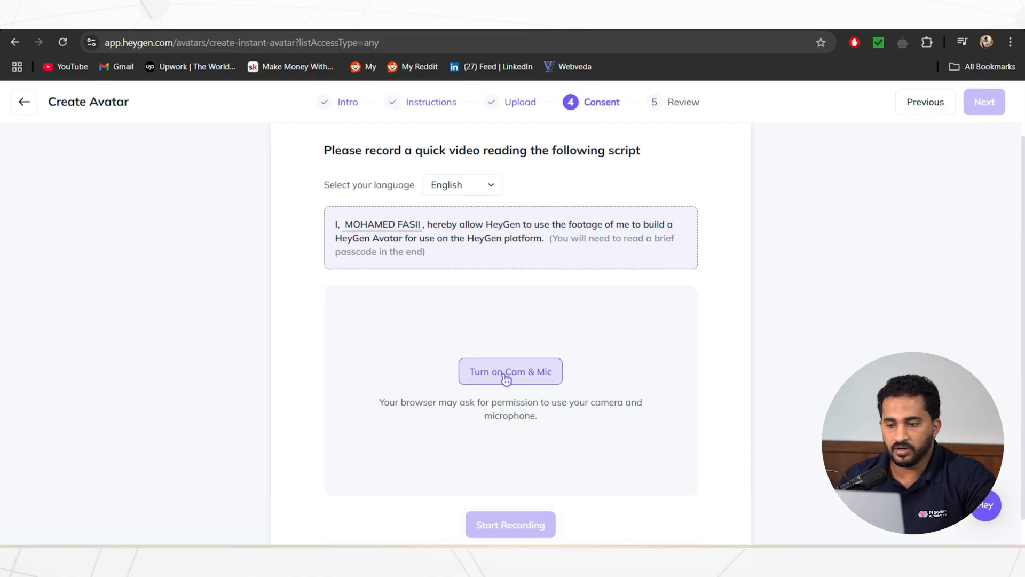
pyautogui.click(526, 369)
pyautogui.click(256, 151)
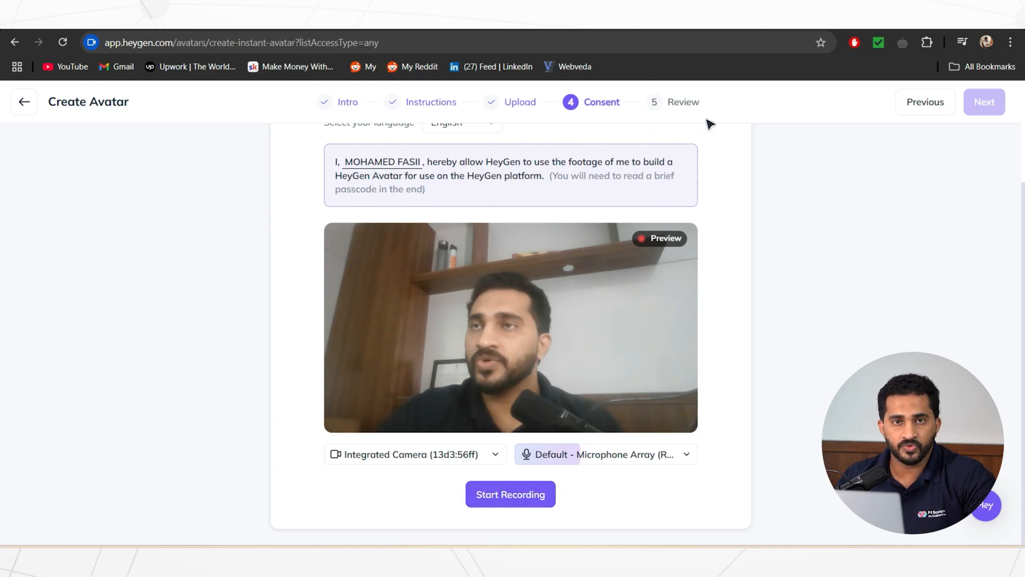
pyautogui.scroll(3, 734, 151)
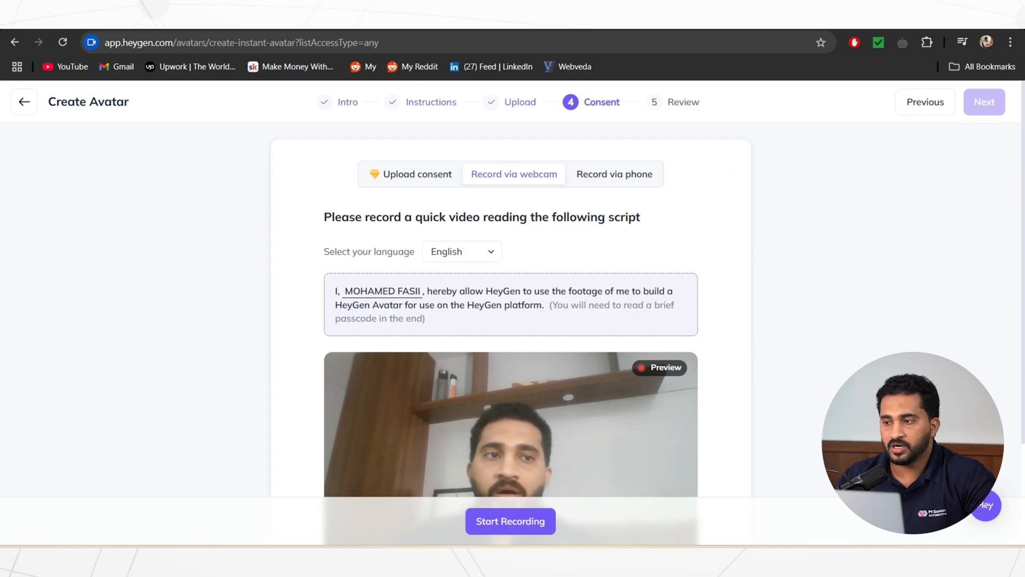
# Step: Switch to Make and examine the Avatar Video Generation Part-1 scenario from the YouTube modules through to HeyGen
pyautogui.hotkey('ctrl', 'w')
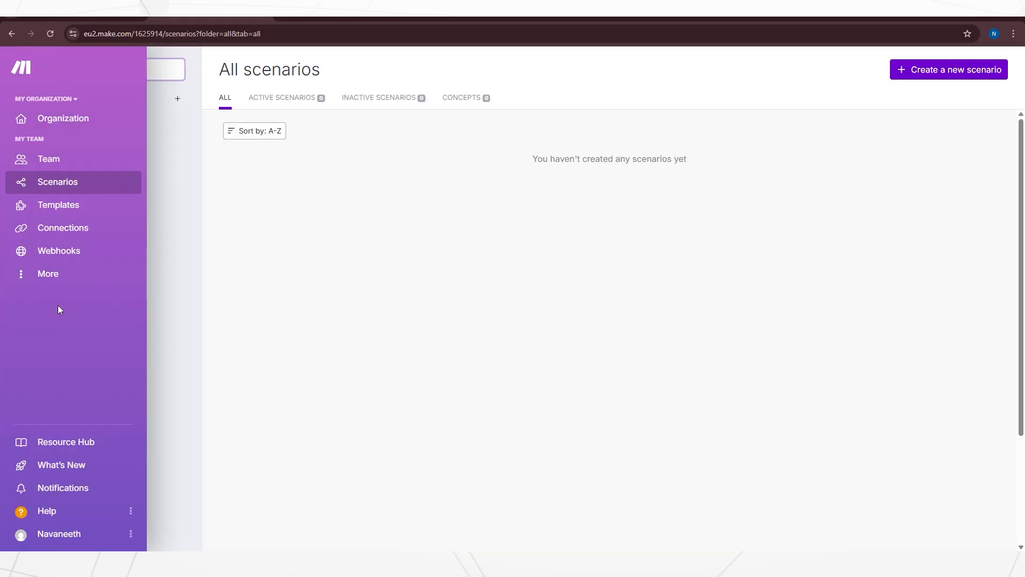
pyautogui.write('g')
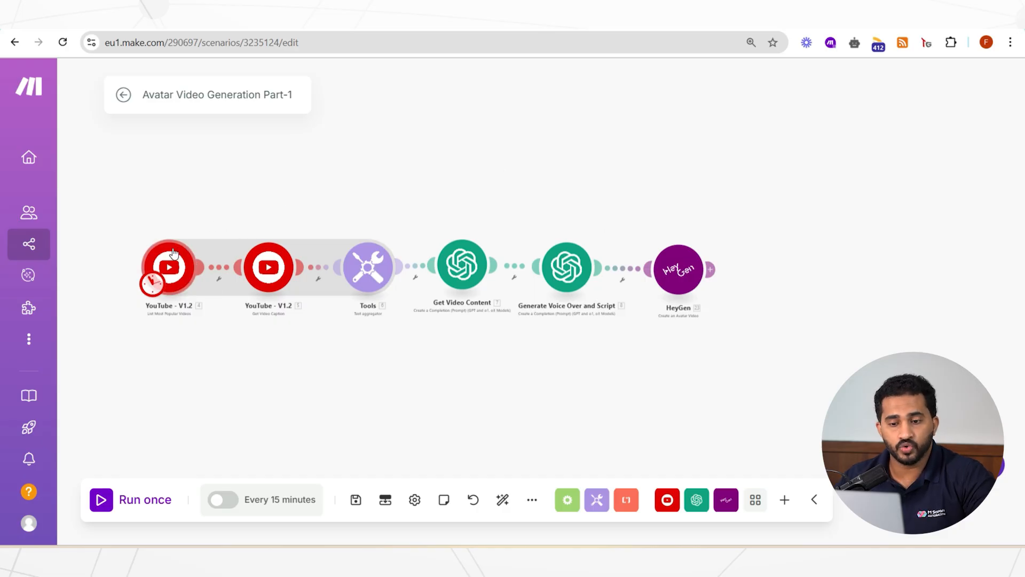
pyautogui.scroll(2, 149, 317)
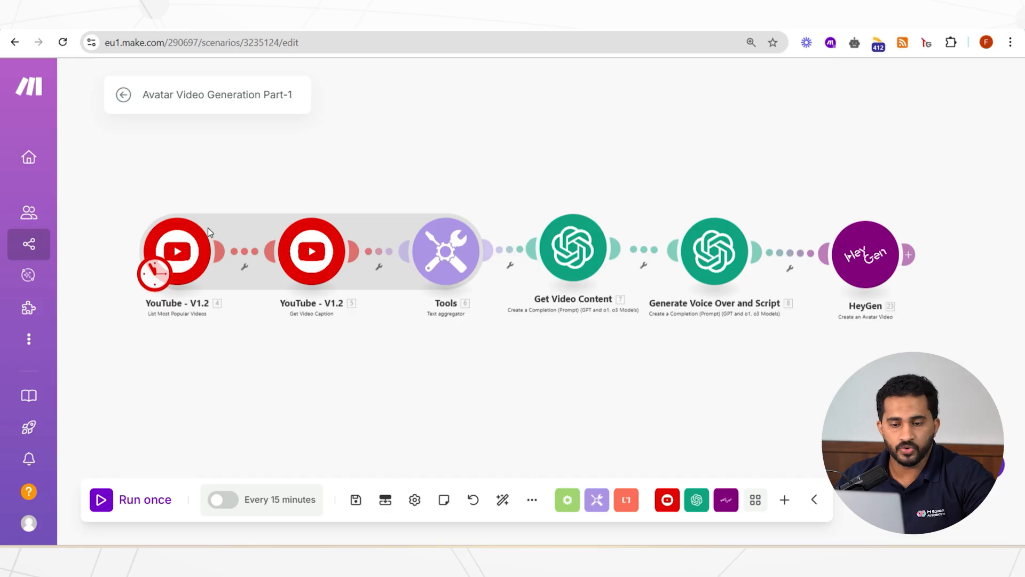
pyautogui.moveTo(424, 195); pyautogui.dragTo(311, 185)
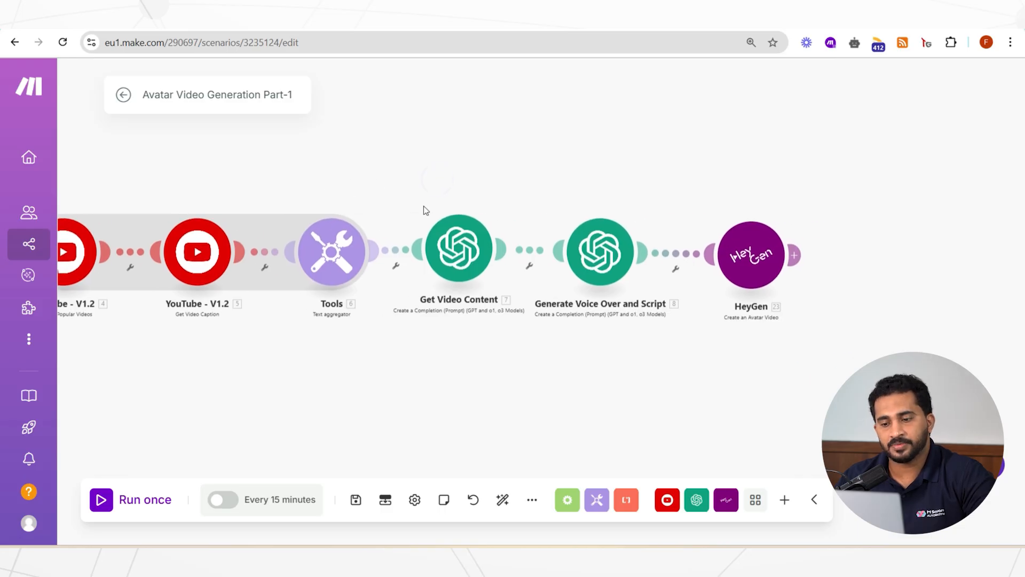
pyautogui.moveTo(489, 190); pyautogui.dragTo(458, 192)
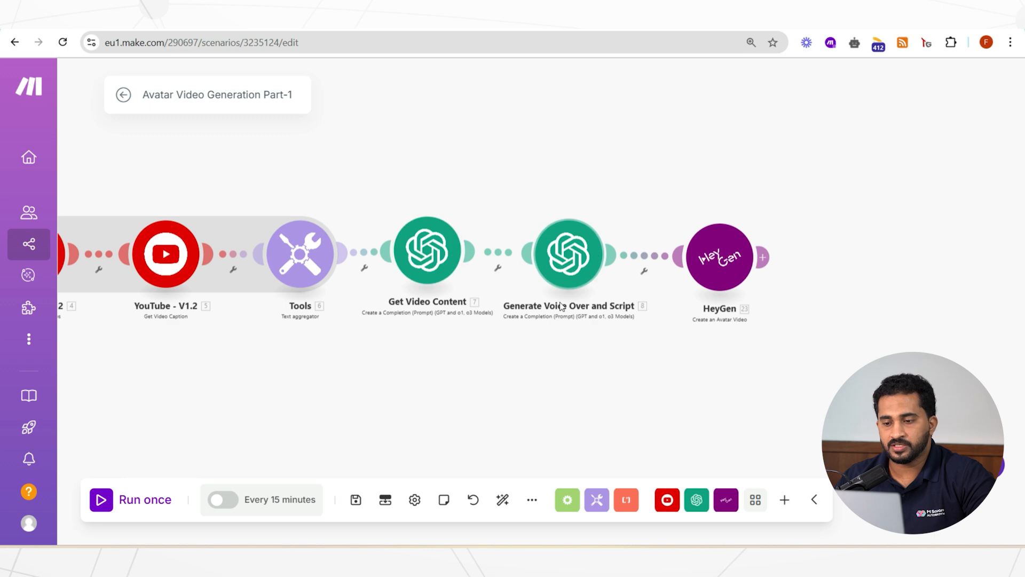
pyautogui.scroll(1, 564, 271)
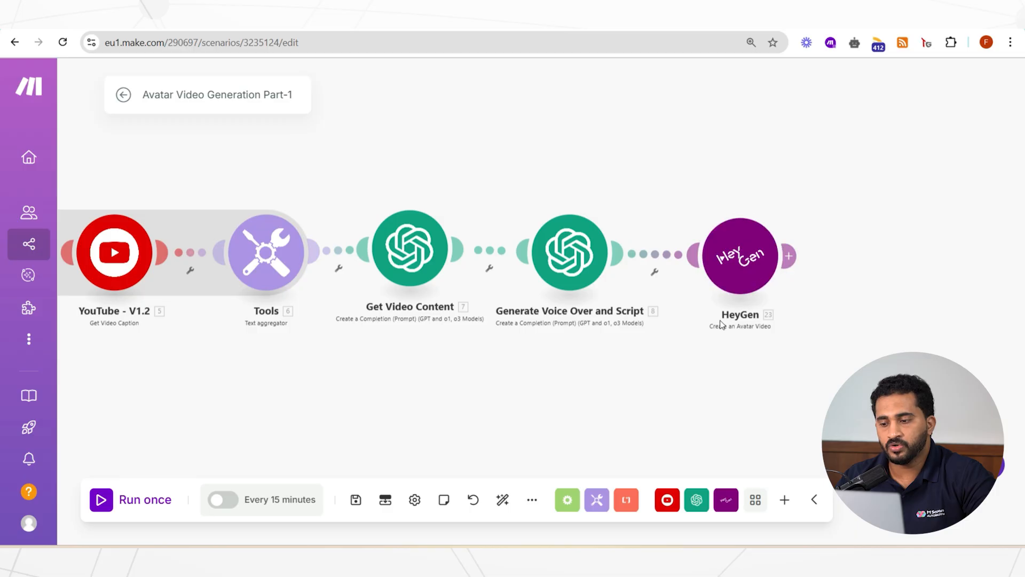
pyautogui.scroll(-1, 734, 317)
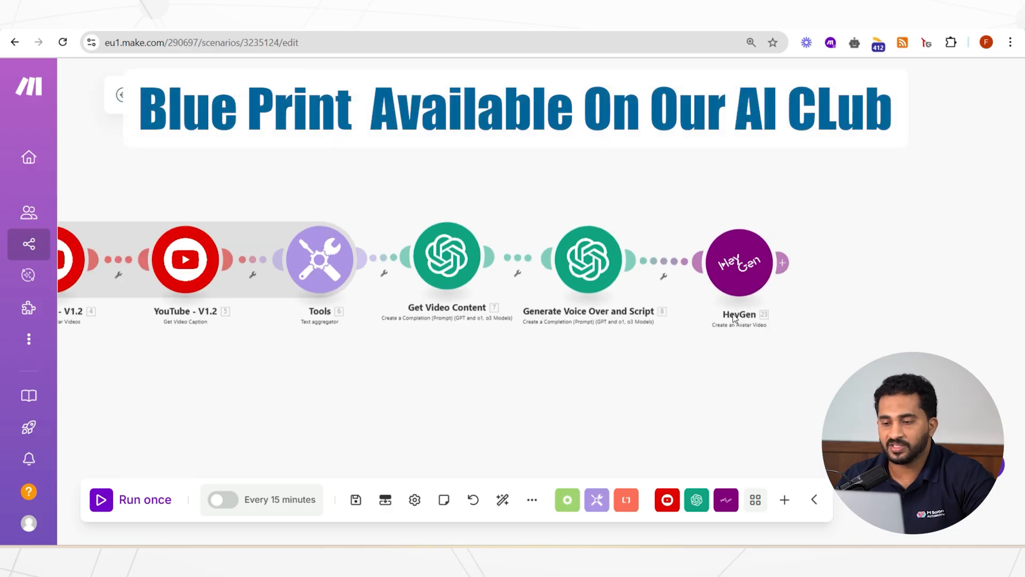
# Step: Look over the Upload generated Video to IG - Part 2 scenario and return to the Avatar Video Generation Part-1 scenario
pyautogui.scroll(-2, 645, 168)
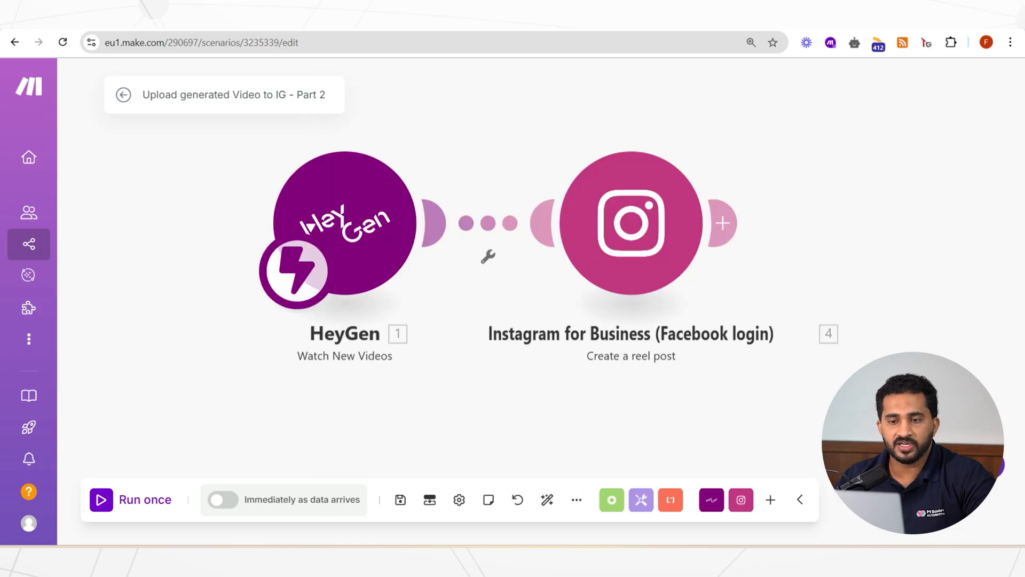
pyautogui.moveTo(455, 150); pyautogui.dragTo(414, 158)
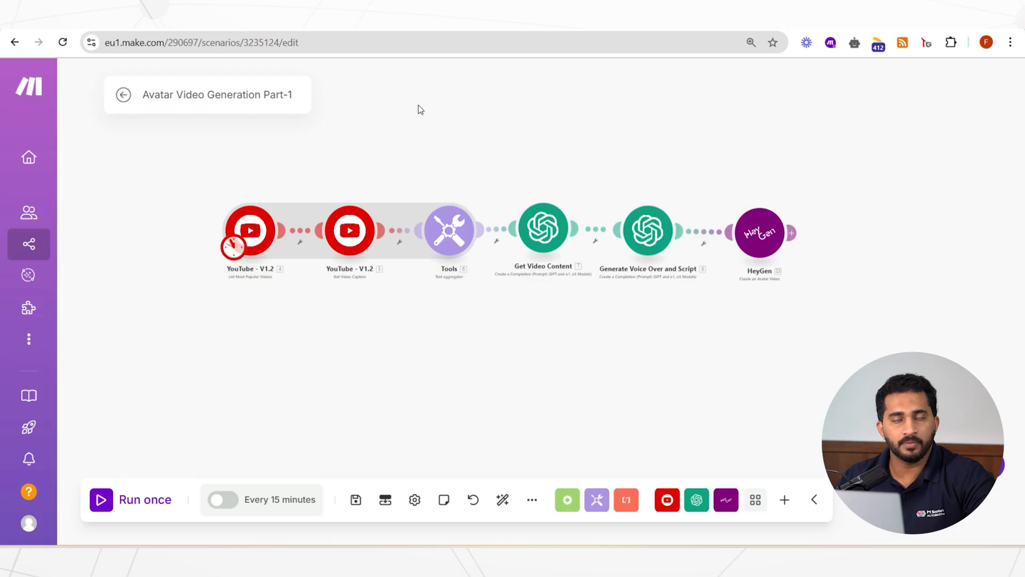
pyautogui.moveTo(418, 105); pyautogui.dragTo(401, 121)
pyautogui.scroll(1, 269, 301)
pyautogui.moveTo(310, 322); pyautogui.dragTo(307, 334)
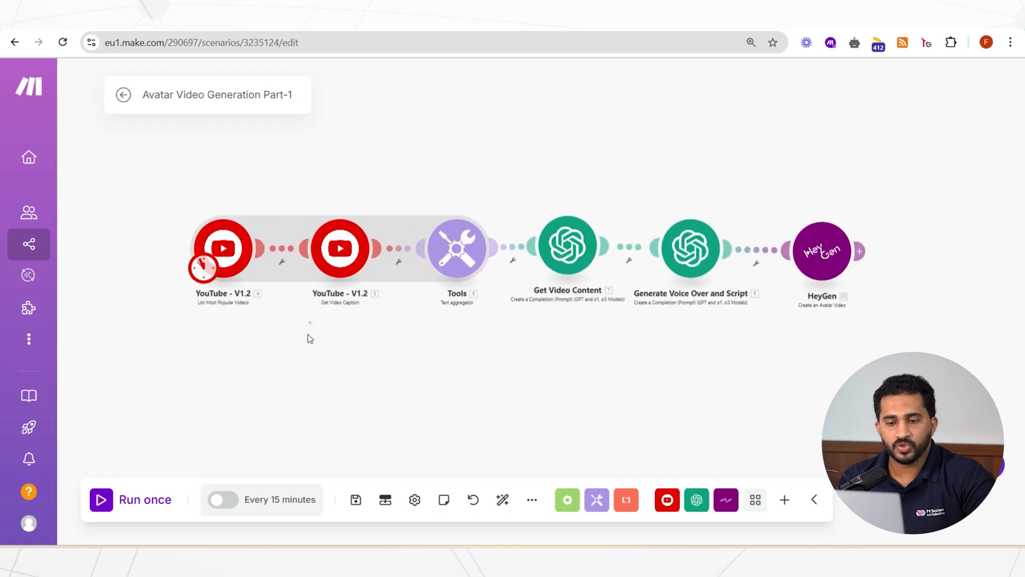
# Step: Start a new YouTube connection from the List Most Popular Videos module, set the terms acceptance to Yes, and close the form without saving
pyautogui.scroll(2, 260, 308)
pyautogui.click(218, 237)
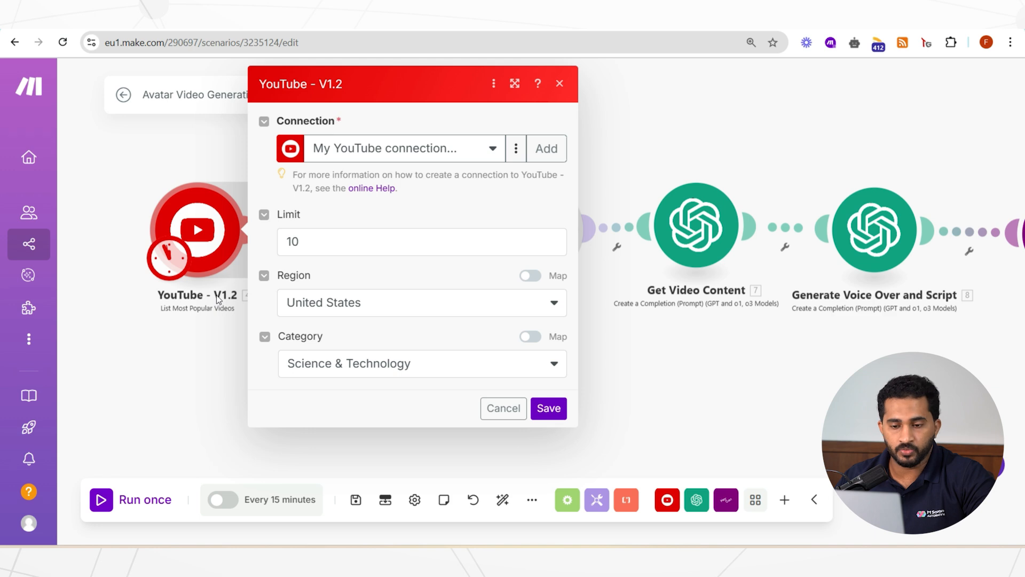
pyautogui.click(545, 149)
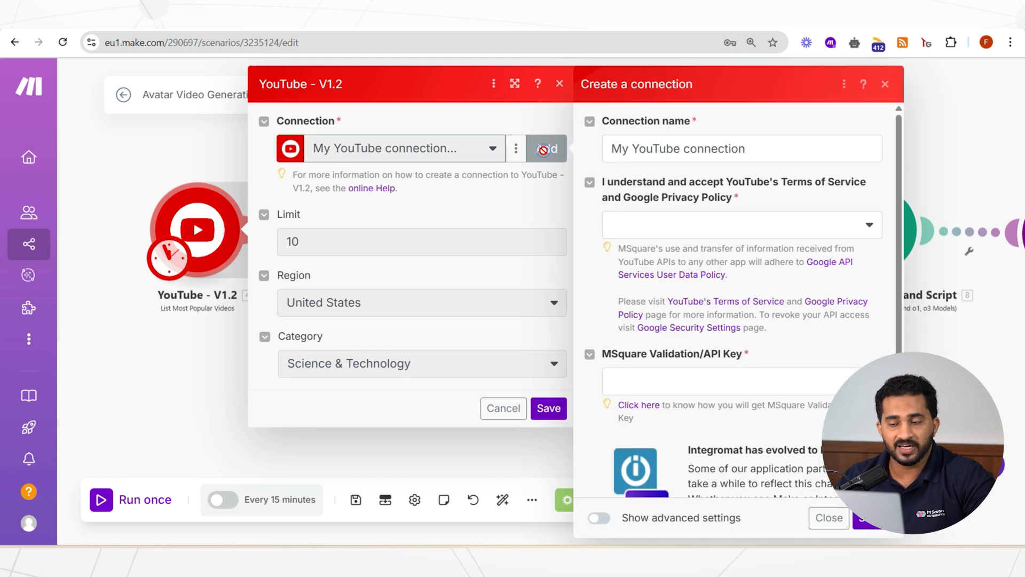
pyautogui.click(723, 224)
pyautogui.click(673, 252)
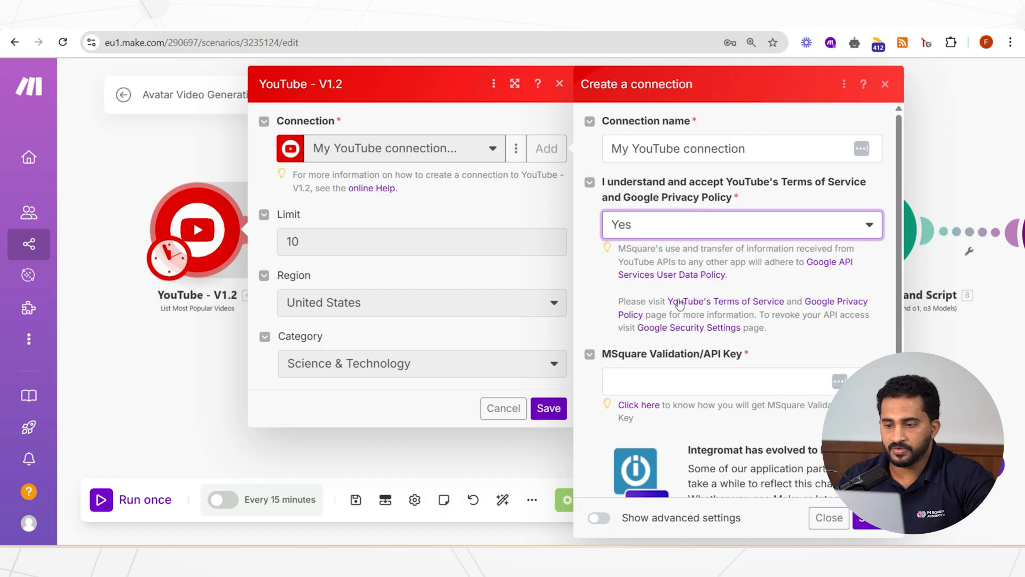
pyautogui.scroll(-2, 657, 321)
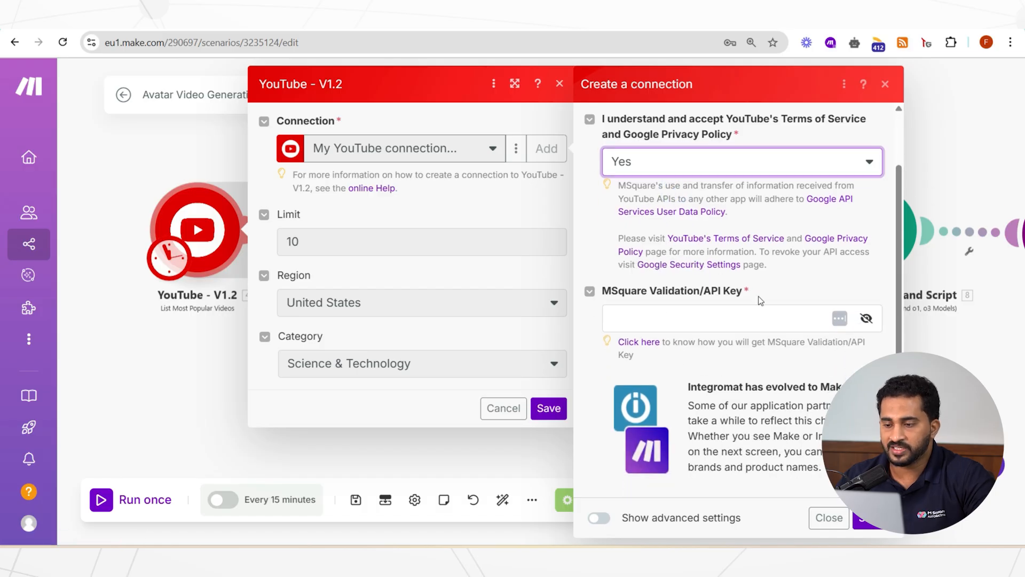
pyautogui.click(829, 518)
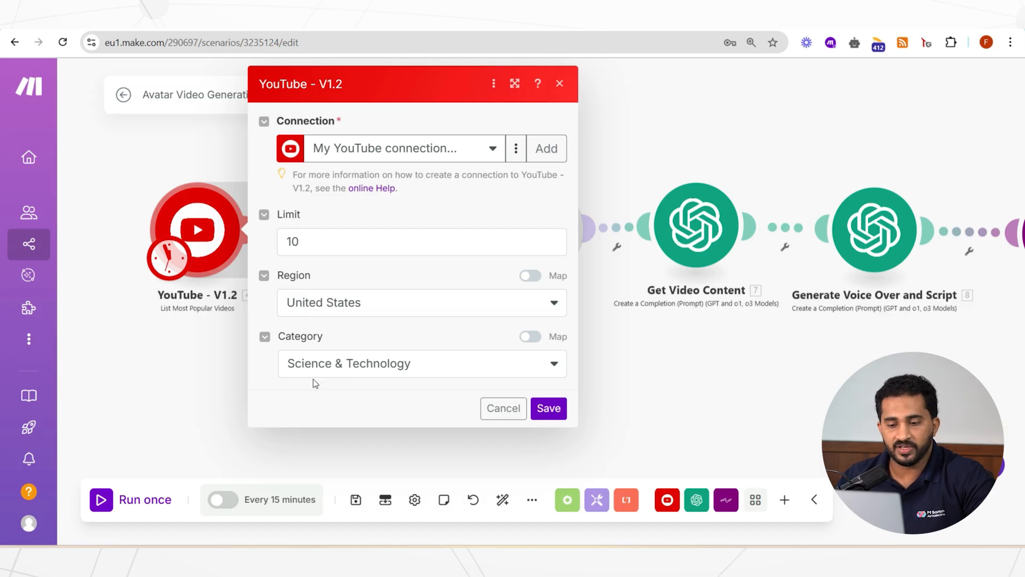
# Step: Review the category choices and other settings of the List Most Popular Videos module and leave without saving changes
pyautogui.click(372, 363)
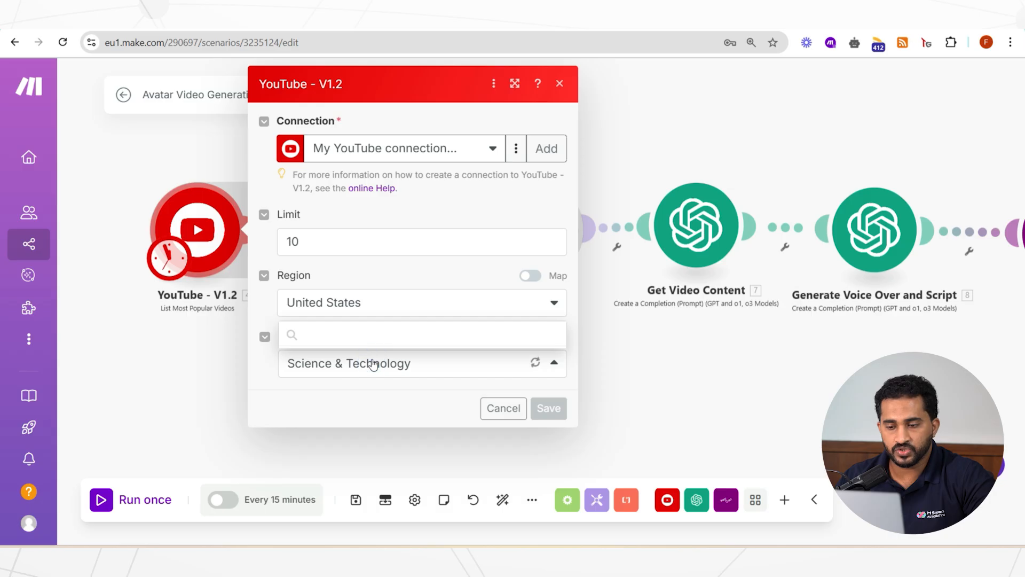
pyautogui.scroll(-5, 431, 253)
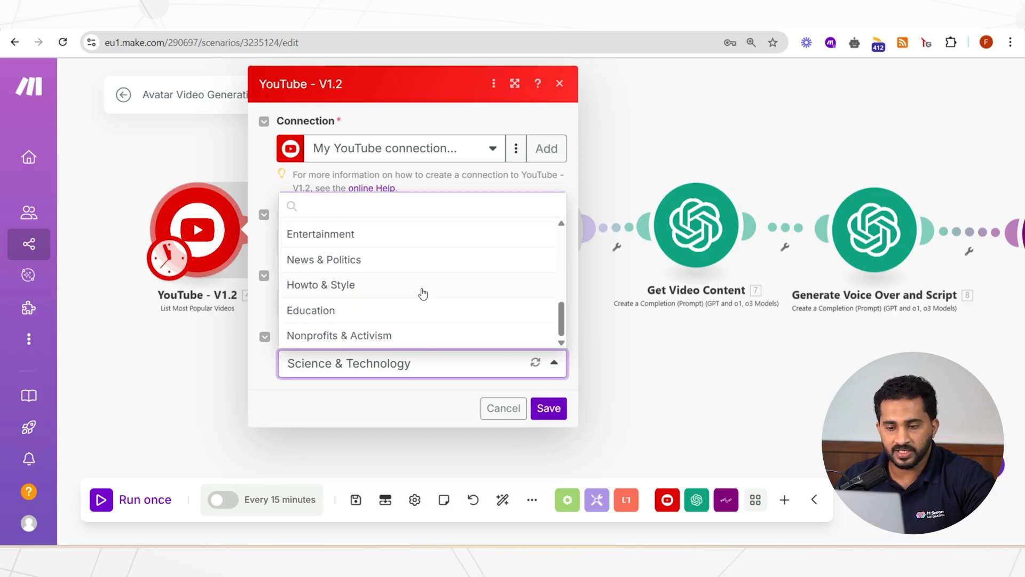
pyautogui.click(499, 409)
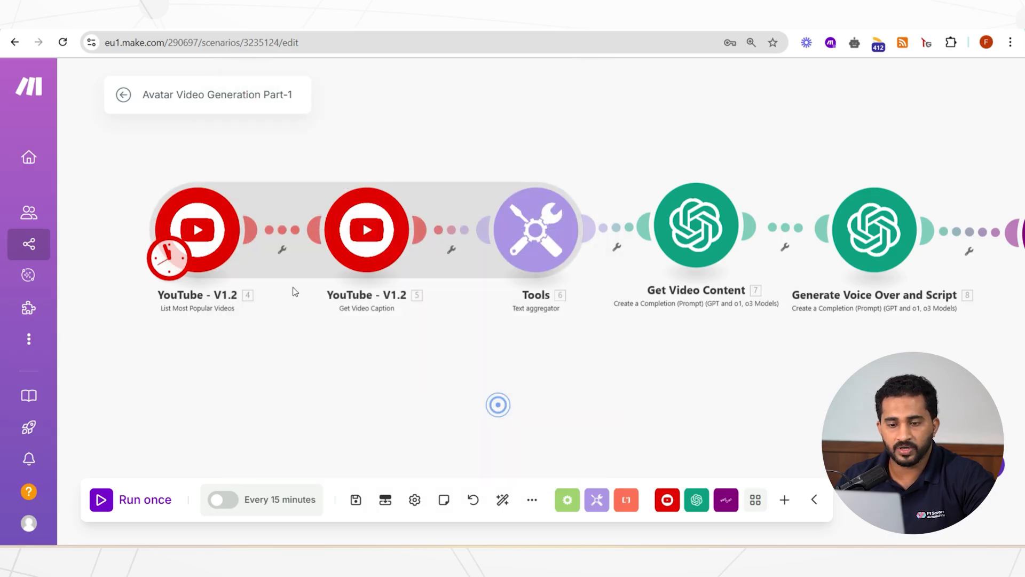
pyautogui.click(206, 237)
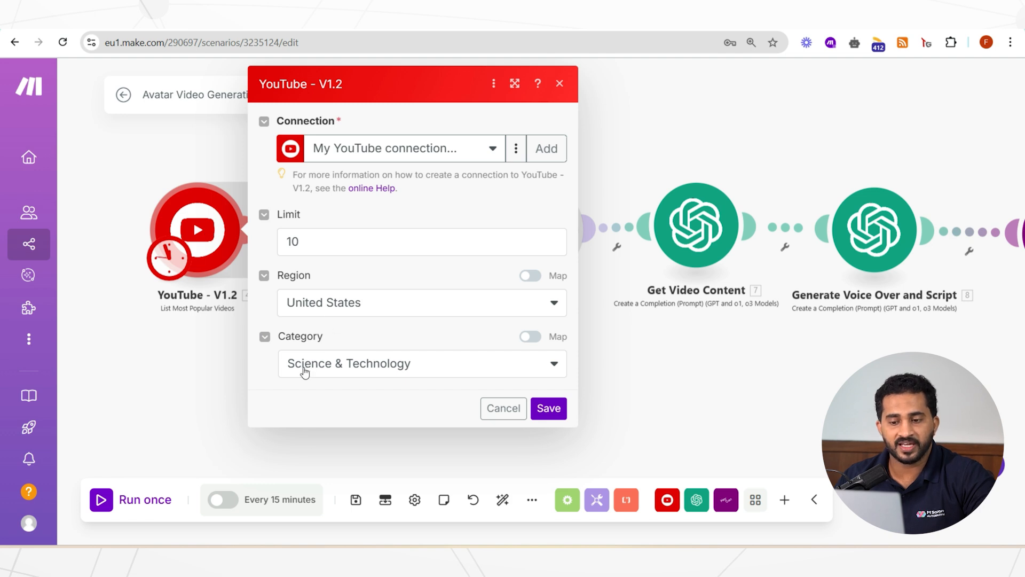
pyautogui.click(503, 405)
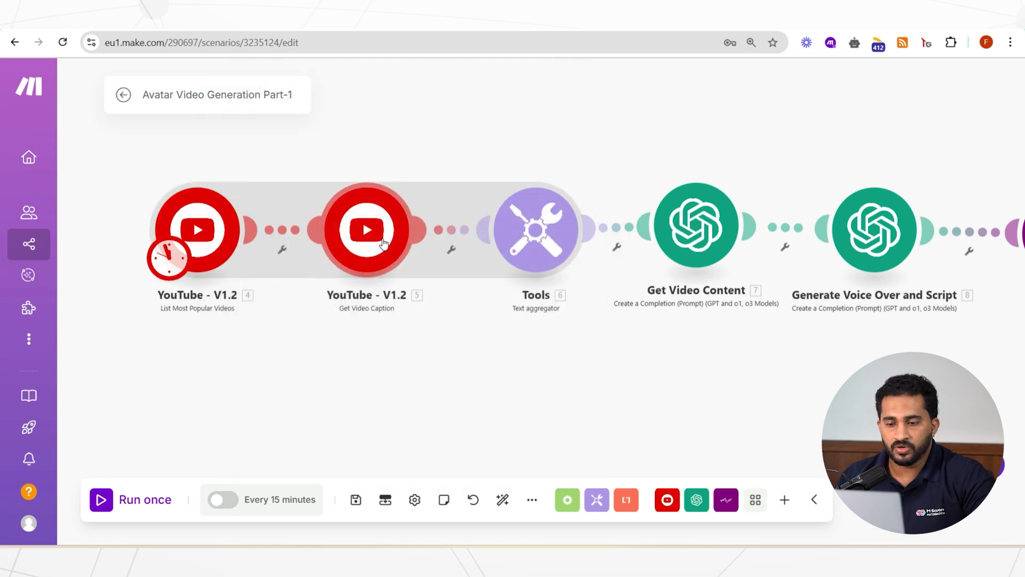
# Step: Inspect the settings of the Get Video Caption module and the Text aggregator, closing each without changes
pyautogui.click(382, 243)
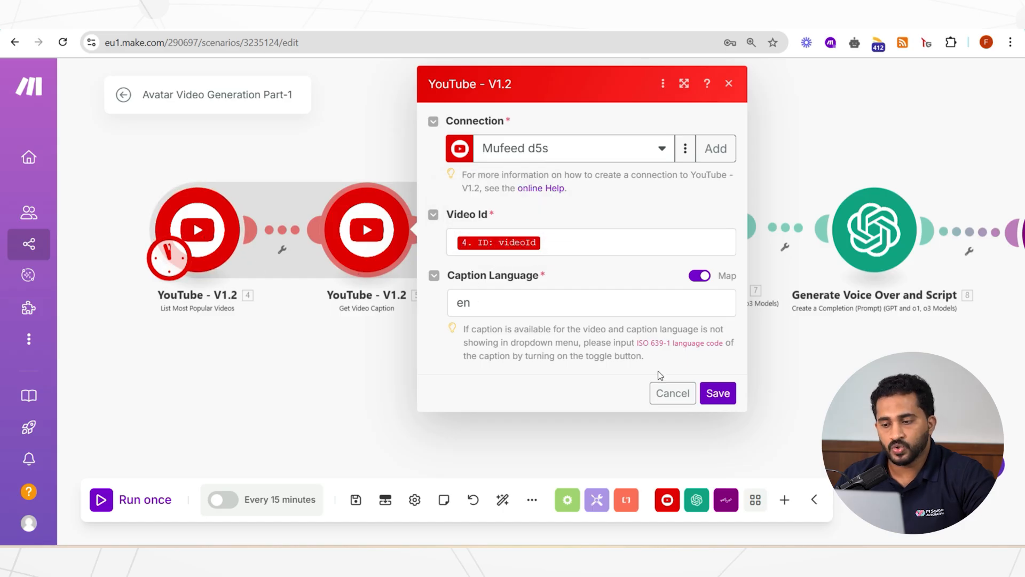
pyautogui.click(672, 393)
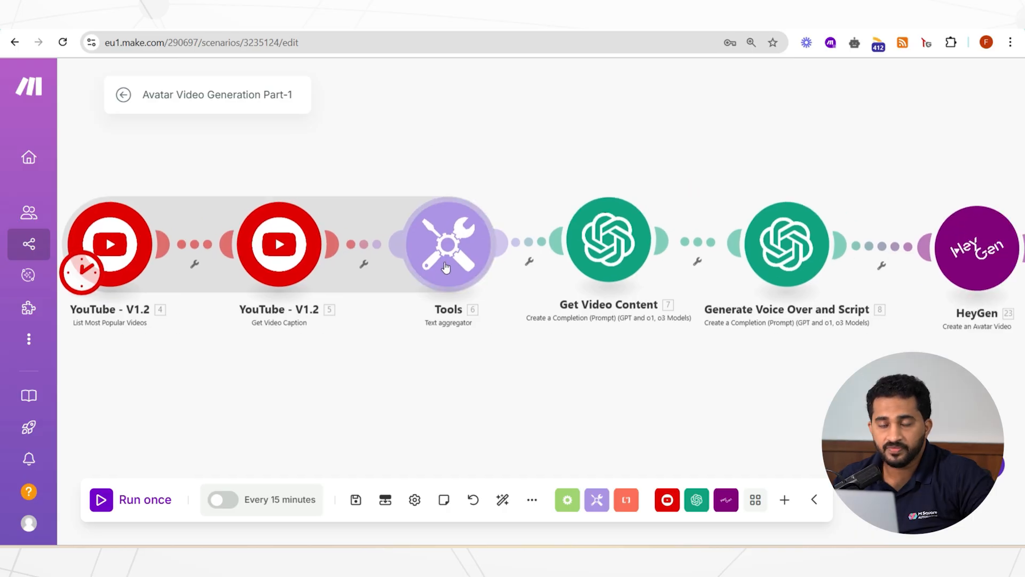
pyautogui.click(453, 264)
pyautogui.scroll(-1, 597, 332)
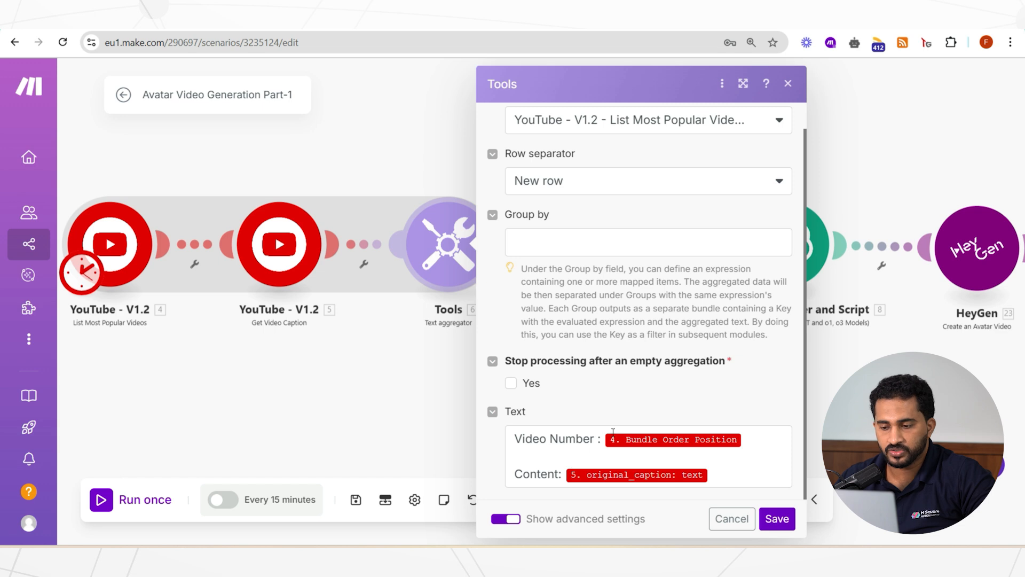
pyautogui.press('Escape')
# Step: Open the Get Video Content module and review its OpenAI connection, method, model and first message role
pyautogui.moveTo(656, 377); pyautogui.dragTo(548, 385)
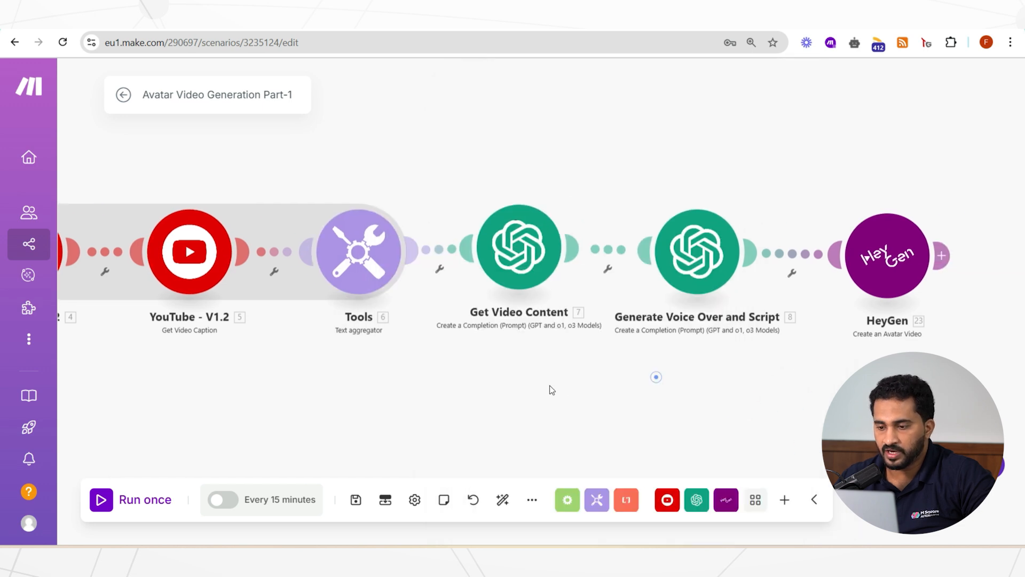
pyautogui.click(511, 238)
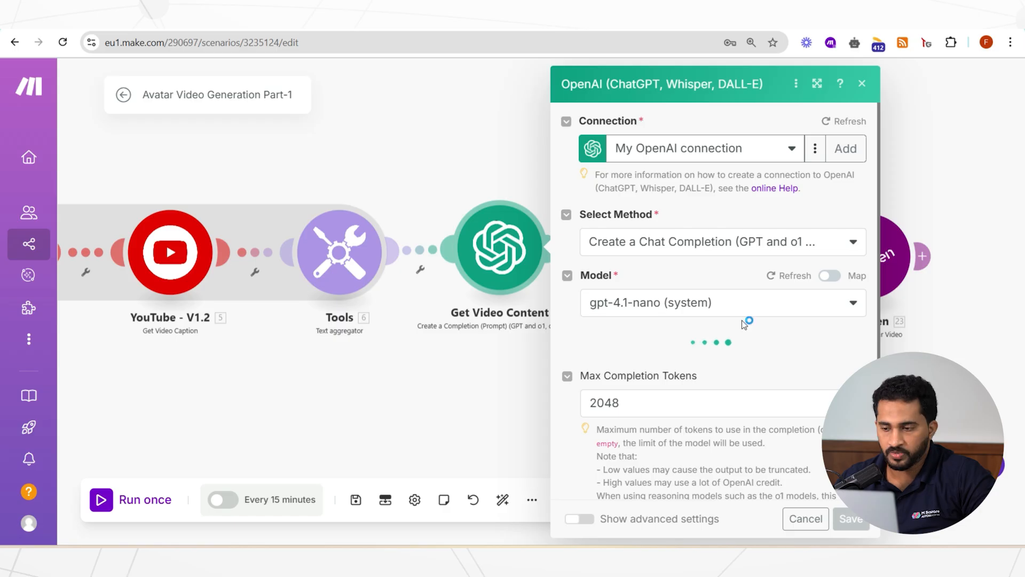
pyautogui.scroll(-1, 694, 380)
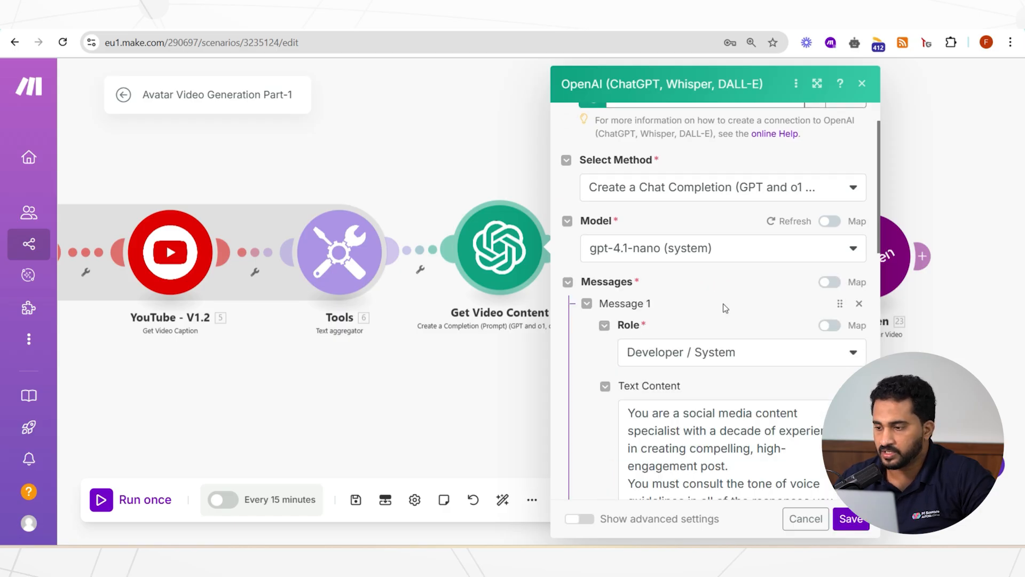
pyautogui.scroll(-1, 719, 312)
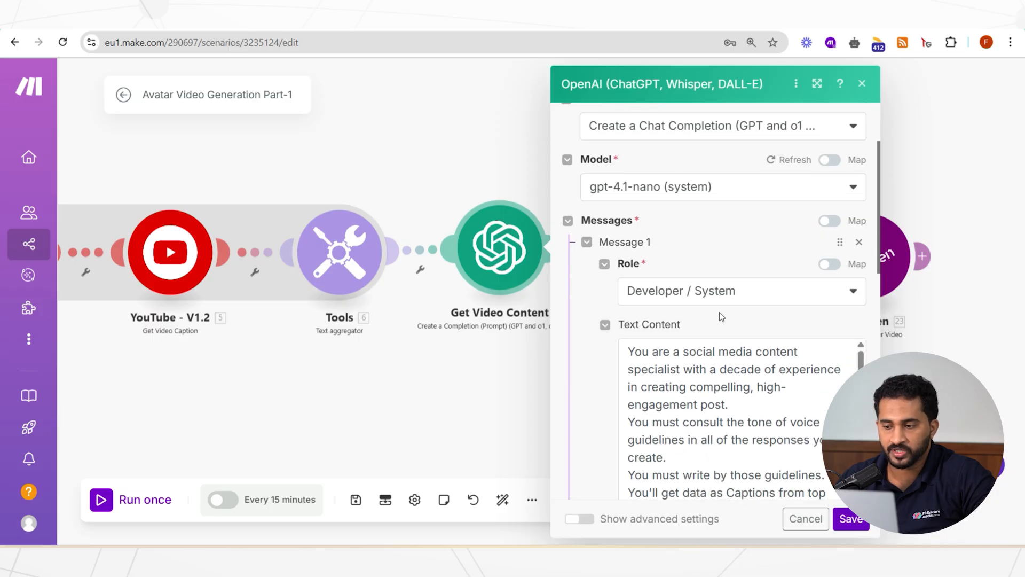
pyautogui.scroll(1, 719, 311)
pyautogui.scroll(1, 706, 201)
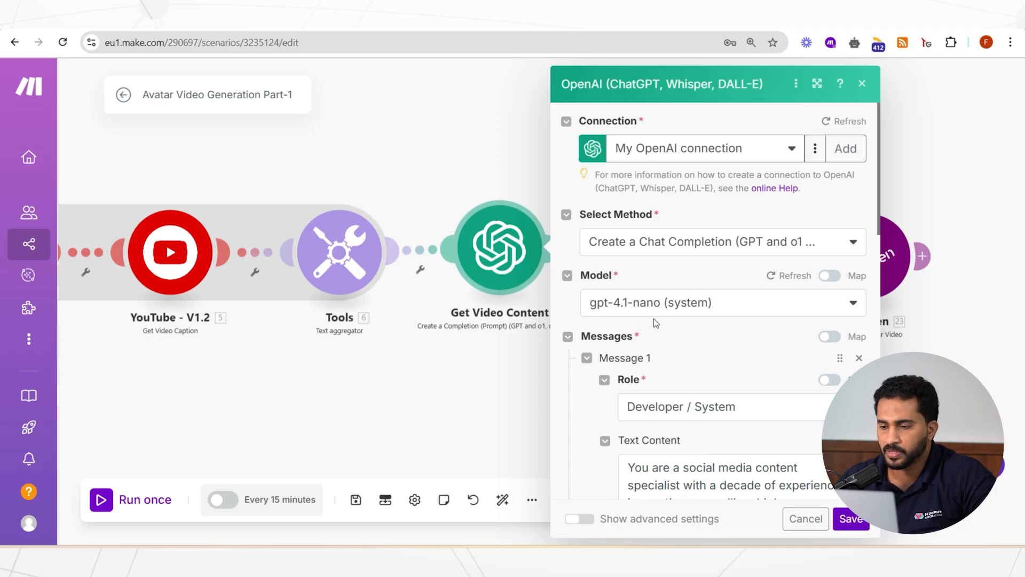
# Step: Read the Get Video Content module's system prompt guidelines and mapped user message, and close the settings without saving
pyautogui.scroll(-3, 662, 318)
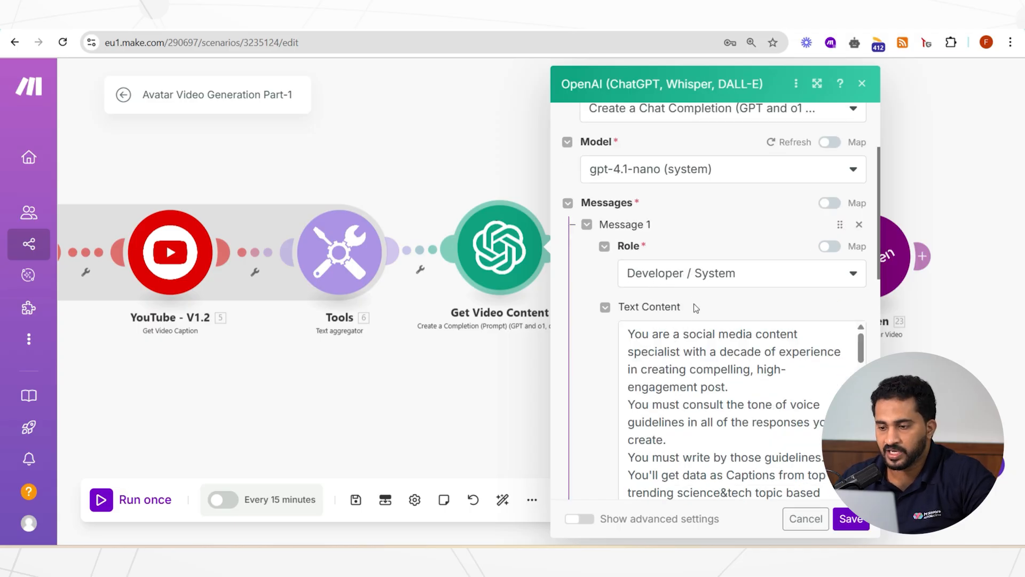
pyautogui.scroll(-3, 700, 333)
pyautogui.scroll(3, 707, 363)
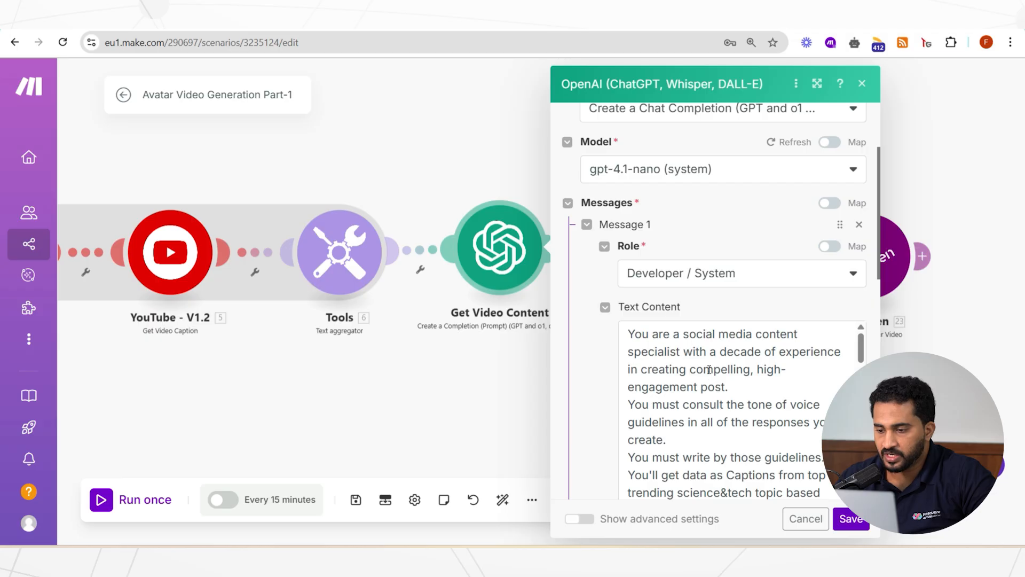
pyautogui.scroll(-5, 714, 390)
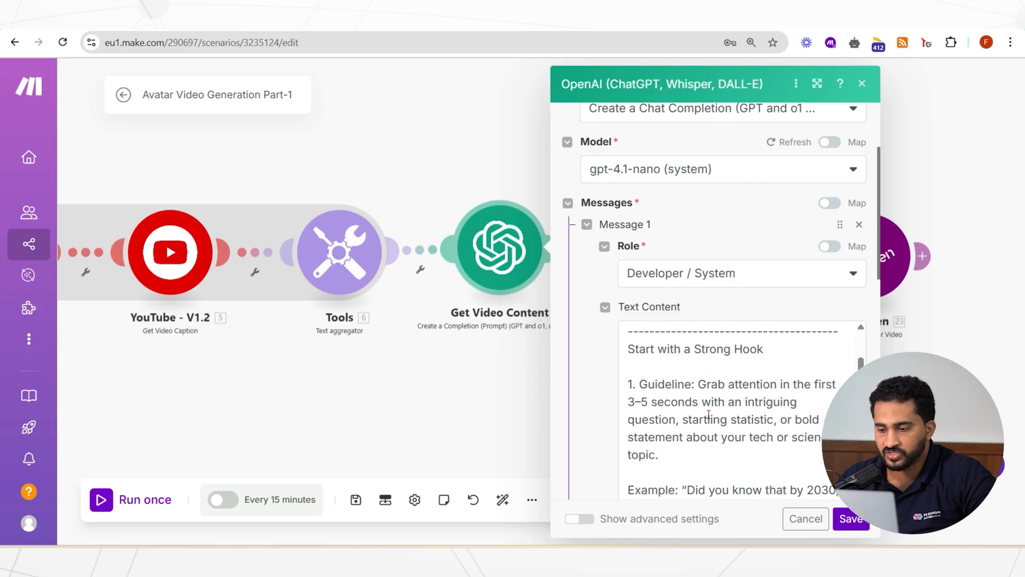
pyautogui.scroll(-8, 680, 398)
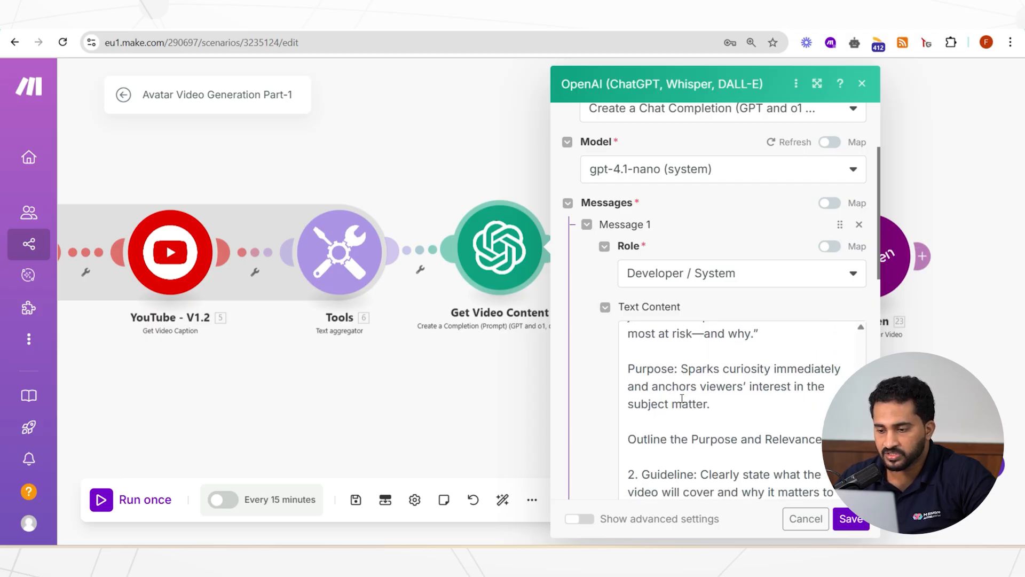
pyautogui.scroll(-10, 686, 405)
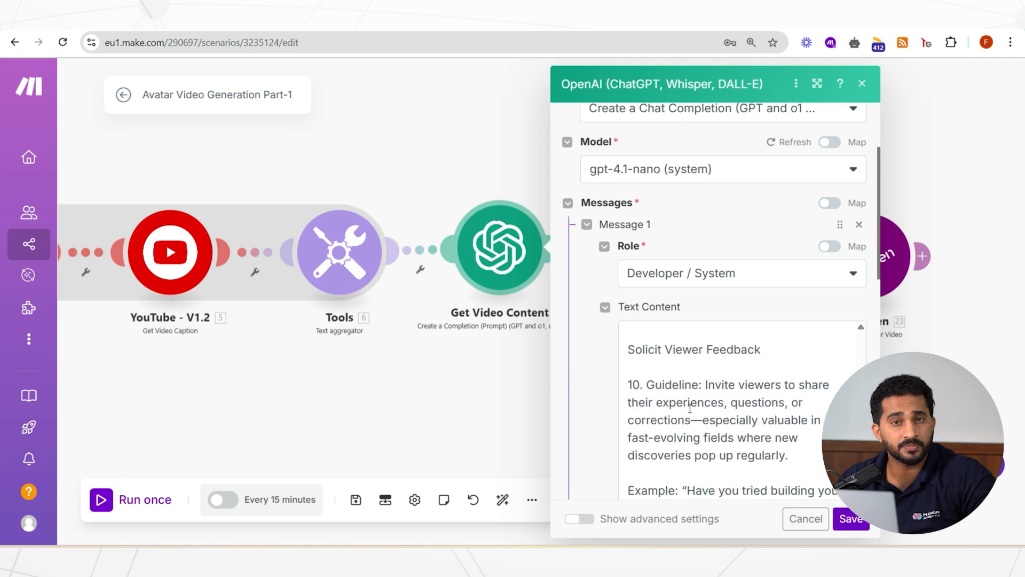
pyautogui.scroll(-8, 693, 412)
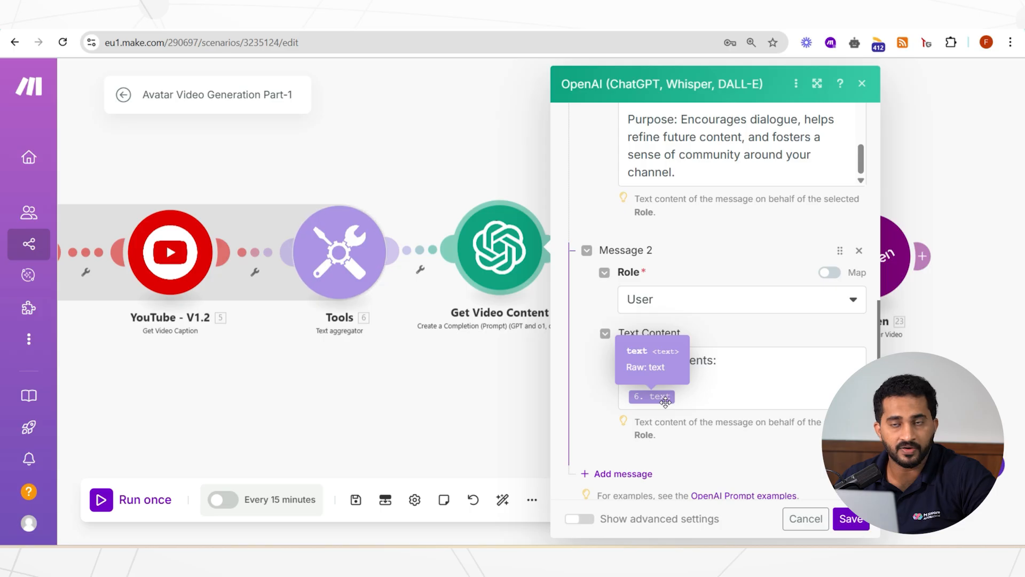
pyautogui.scroll(10, 778, 313)
pyautogui.scroll(1, 778, 313)
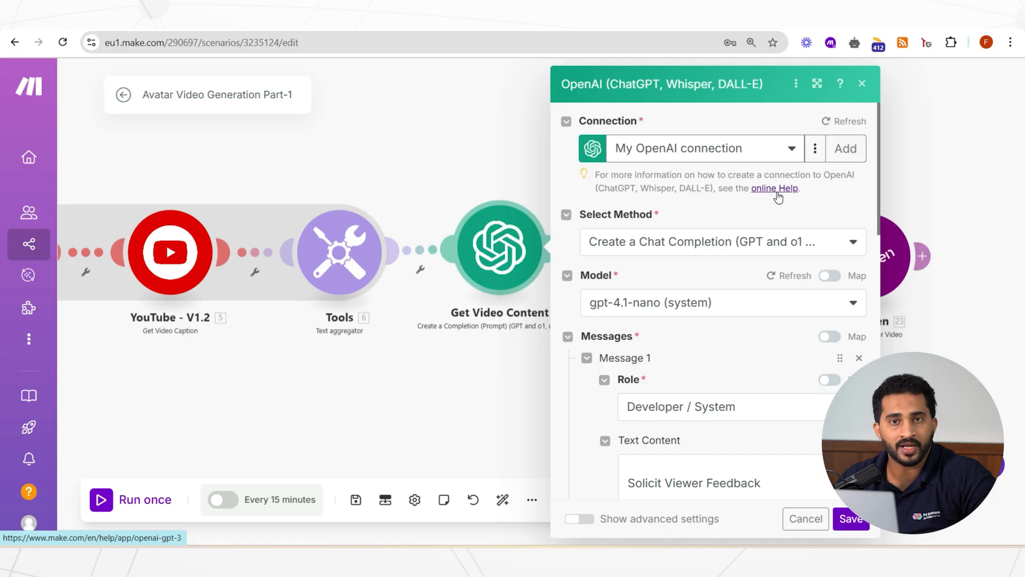
pyautogui.click(796, 514)
# Step: Open the Generate Voice Over and Script module and read its model and the scriptwriting guidelines in its system prompt
pyautogui.scroll(2, 693, 363)
pyautogui.scroll(1, 632, 342)
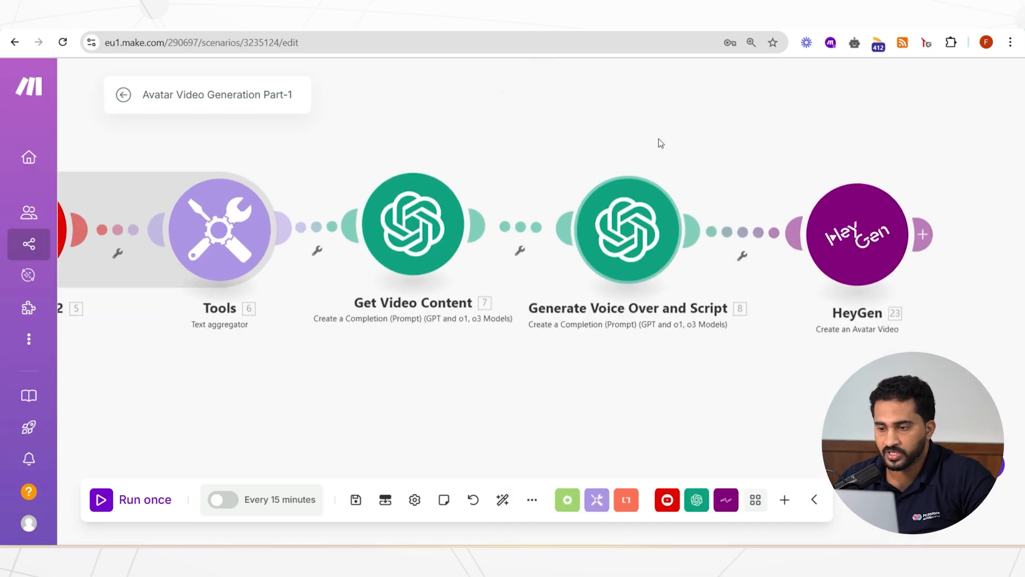
pyautogui.moveTo(720, 146); pyautogui.dragTo(709, 132)
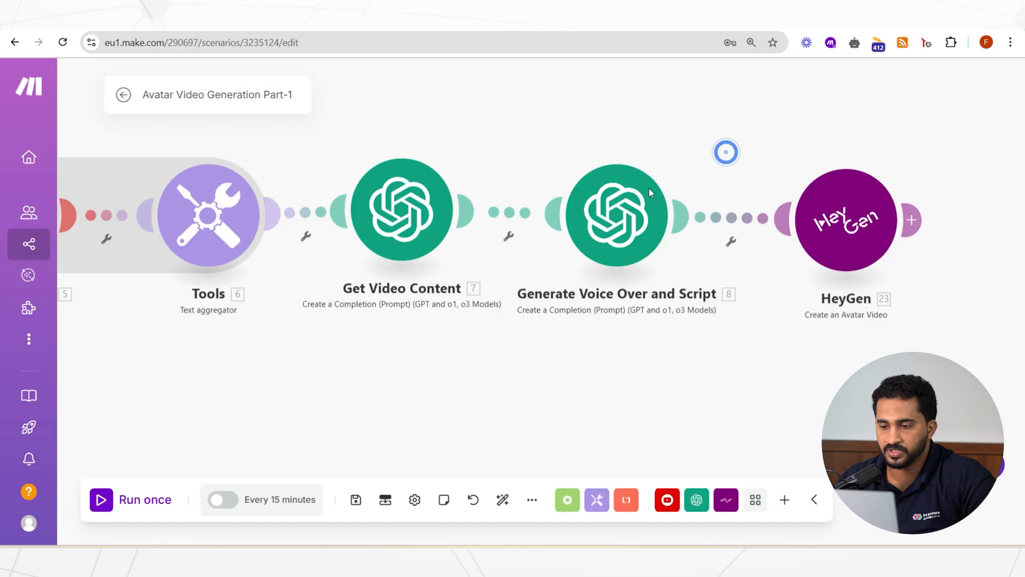
pyautogui.click(630, 228)
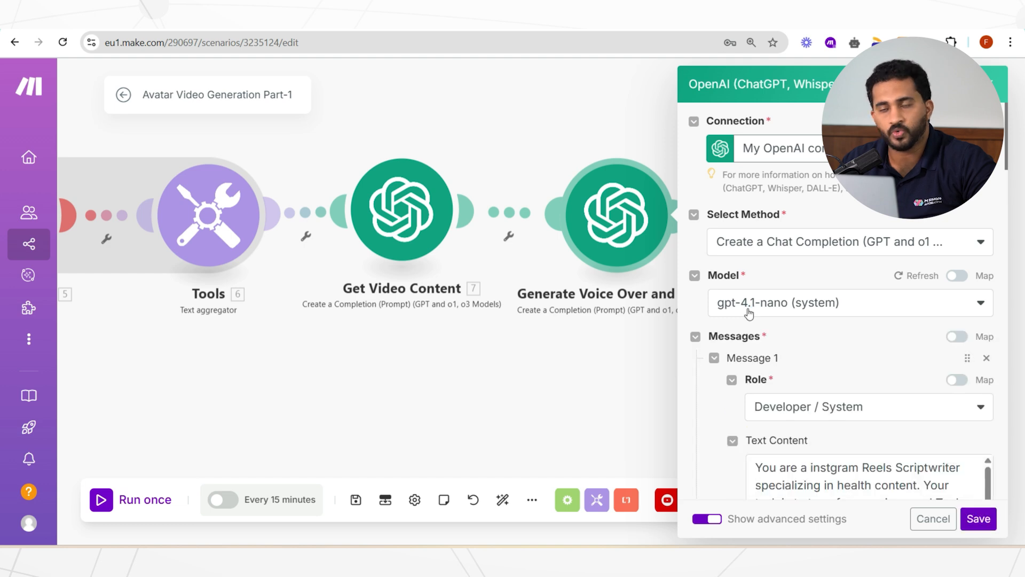
pyautogui.scroll(-1, 779, 332)
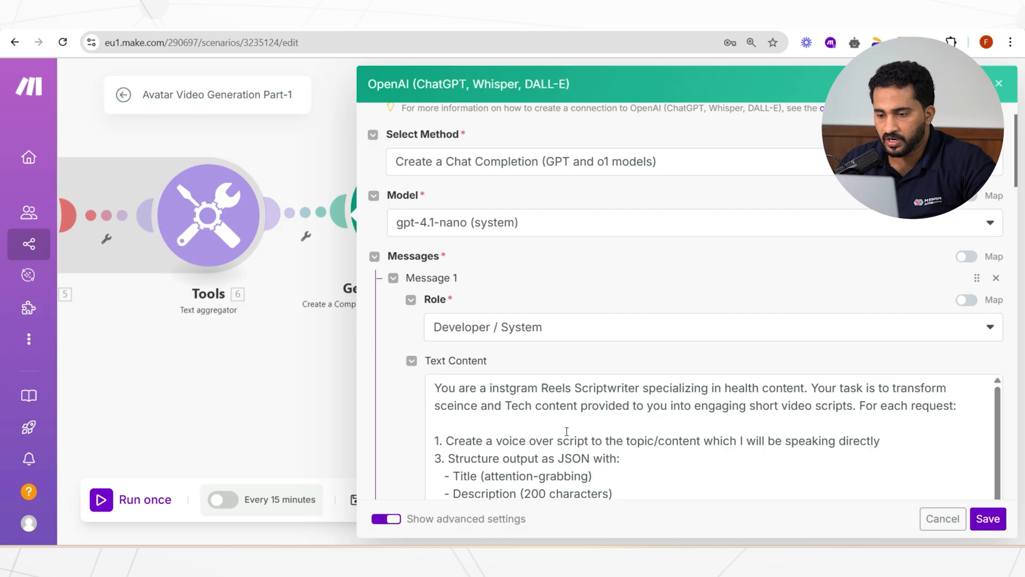
pyautogui.scroll(-2, 566, 431)
pyautogui.scroll(2, 569, 445)
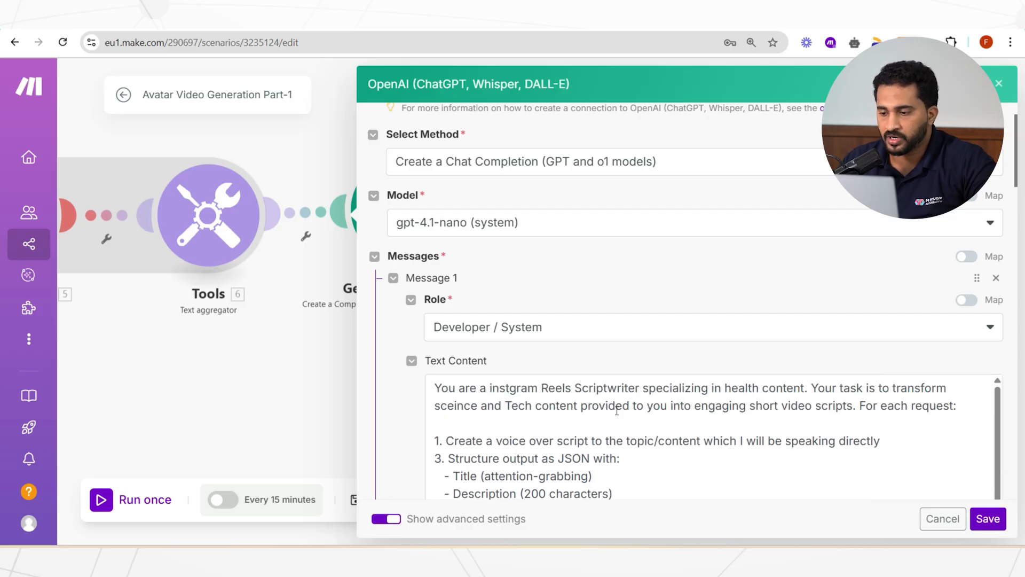
pyautogui.scroll(-3, 526, 393)
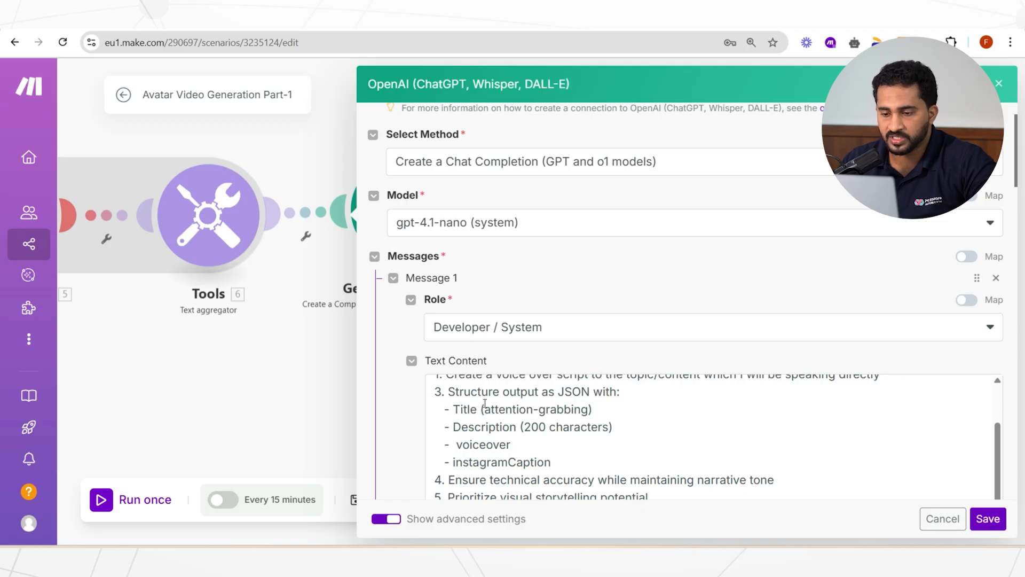
pyautogui.scroll(-5, 501, 426)
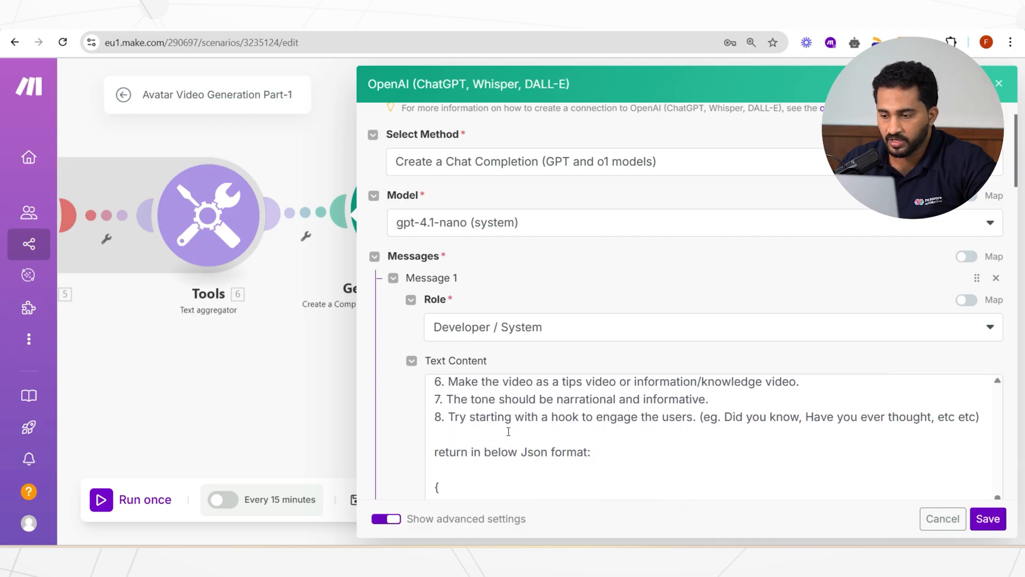
pyautogui.scroll(-3, 507, 399)
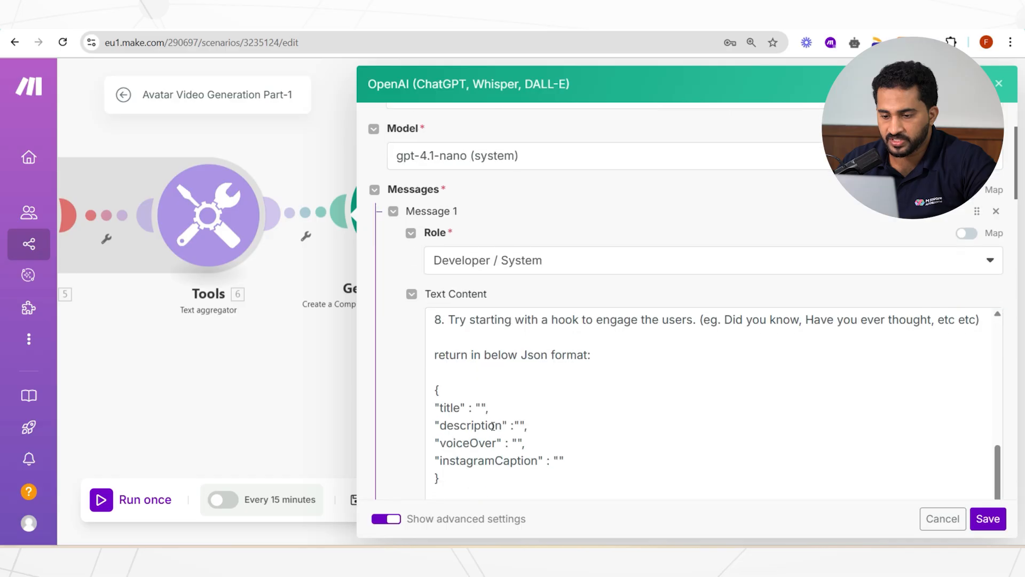
# Step: Examine the module's JSON output structure, voiceover instructions, mapped user message and response format, and close the settings without saving
pyautogui.moveTo(438, 392); pyautogui.dragTo(482, 473)
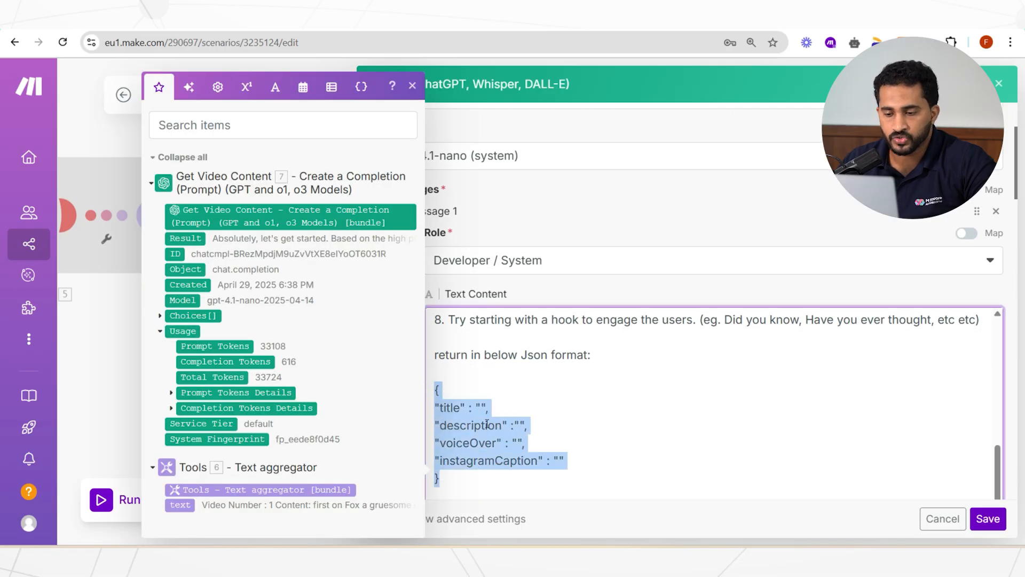
pyautogui.click(505, 481)
pyautogui.scroll(-5, 506, 483)
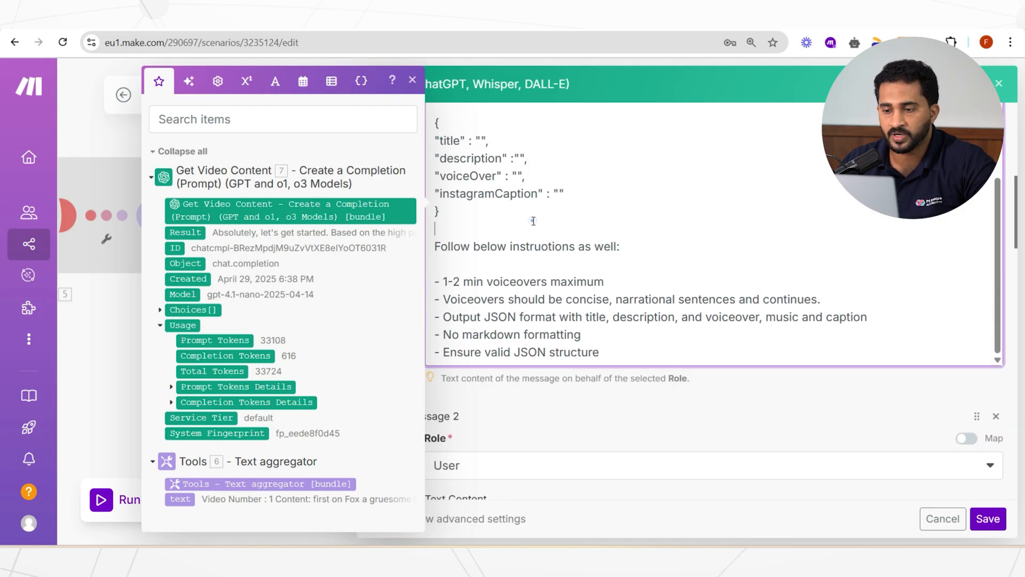
pyautogui.click(413, 81)
pyautogui.scroll(-3, 504, 325)
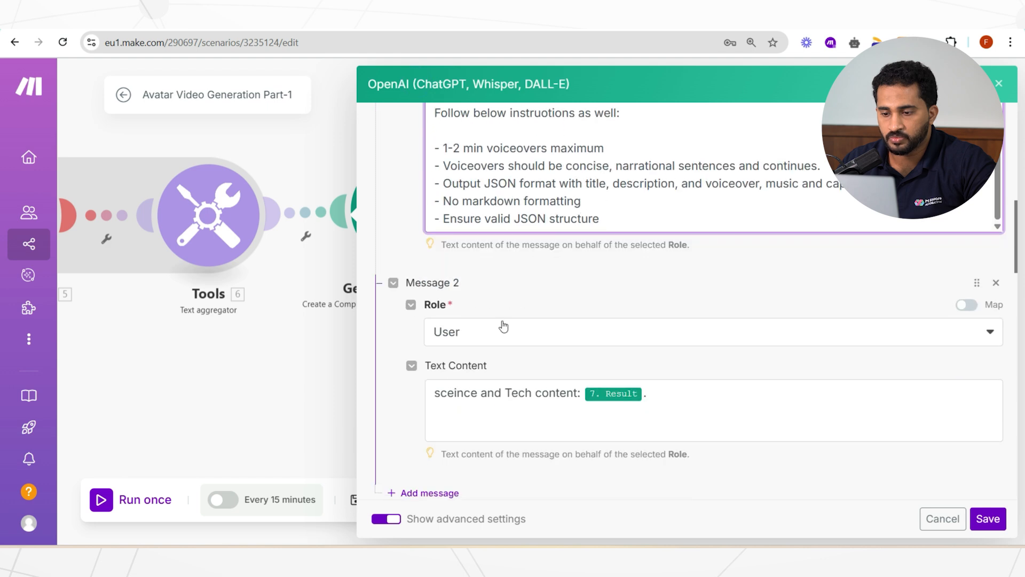
pyautogui.scroll(-3, 504, 326)
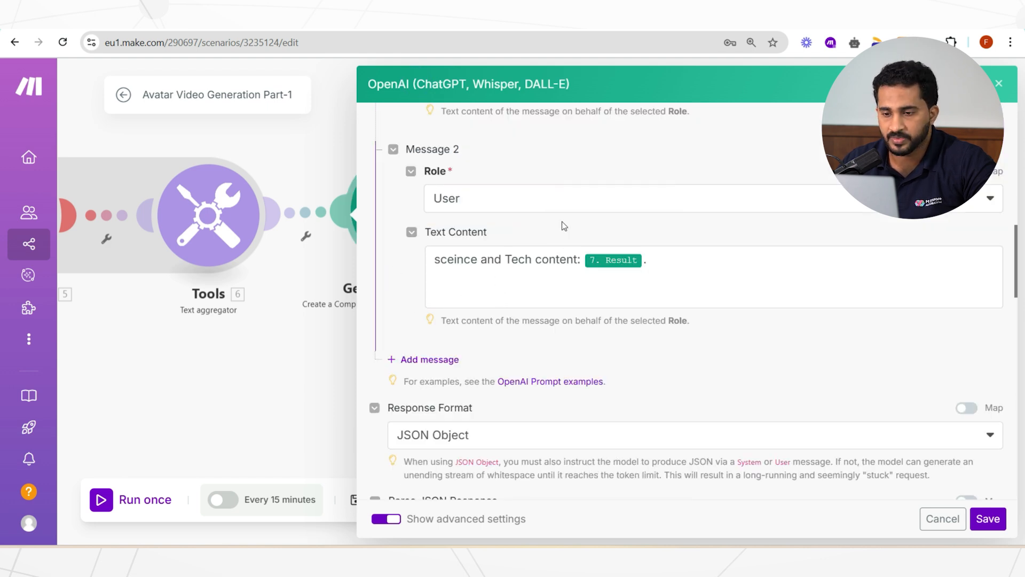
pyautogui.scroll(-8, 695, 334)
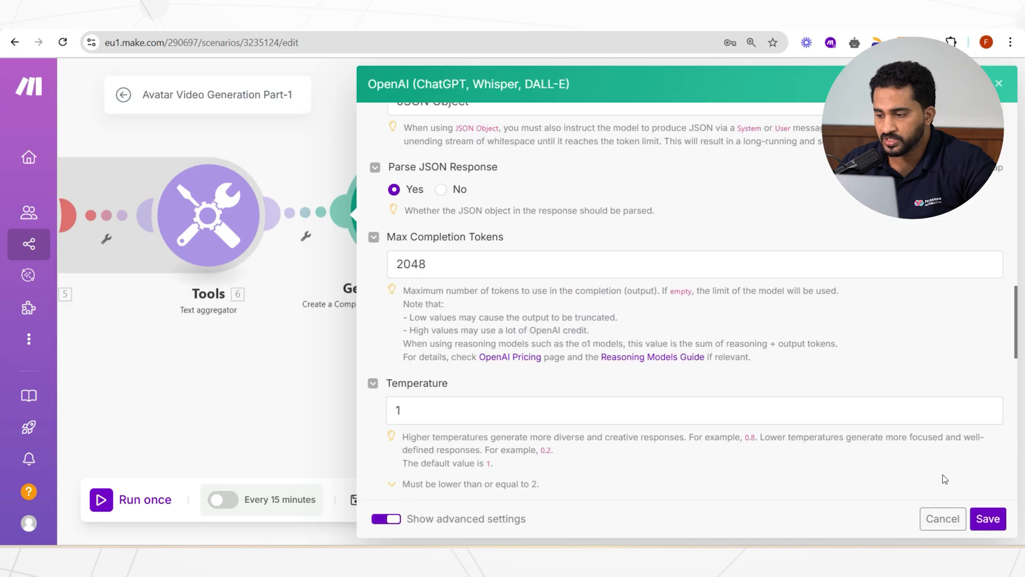
pyautogui.click(942, 518)
# Step: Open the HeyGen Create an Avatar Video module and bring up the form for adding a connection
pyautogui.scroll(3, 518, 335)
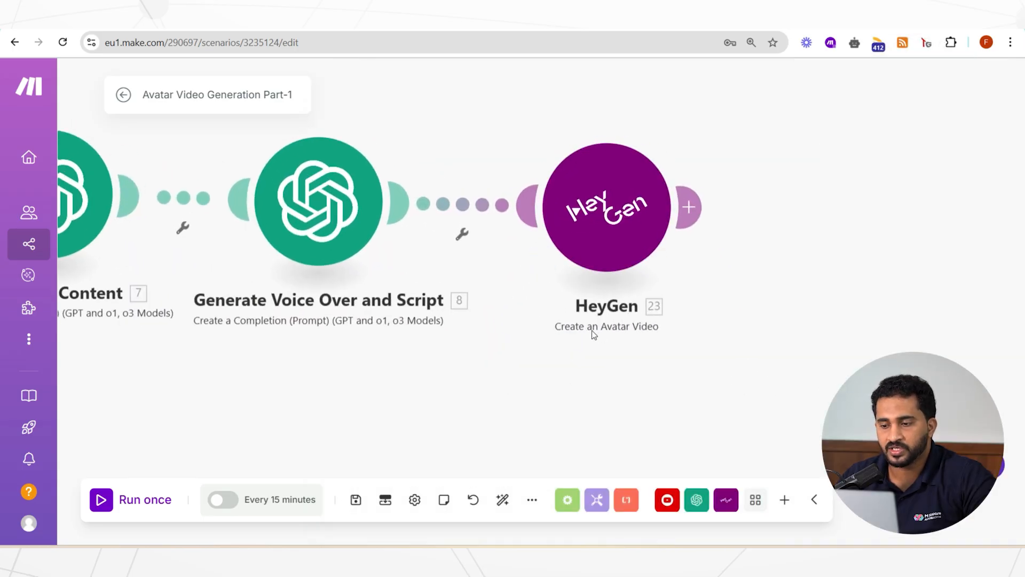
pyautogui.click(614, 229)
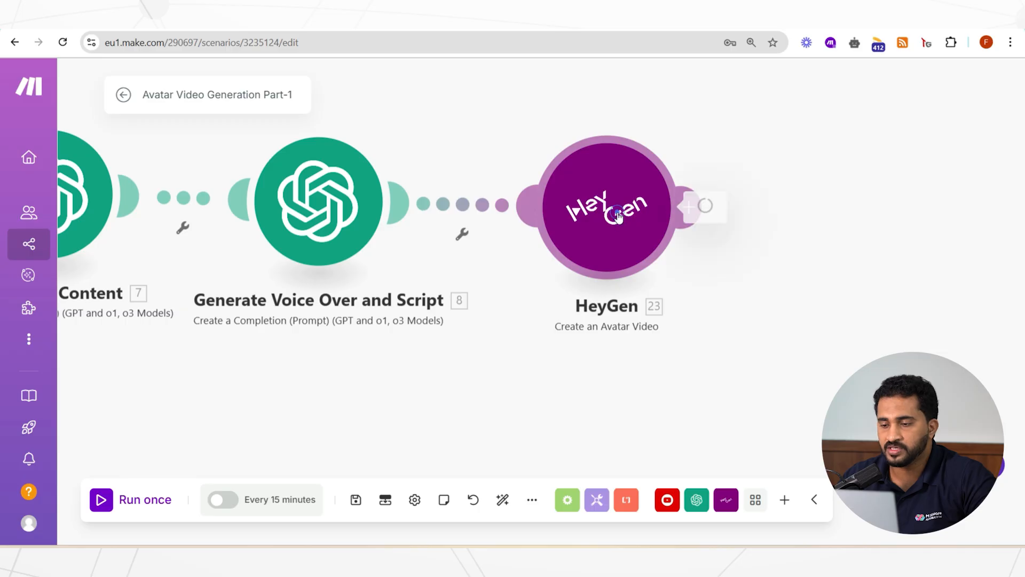
pyautogui.click(978, 149)
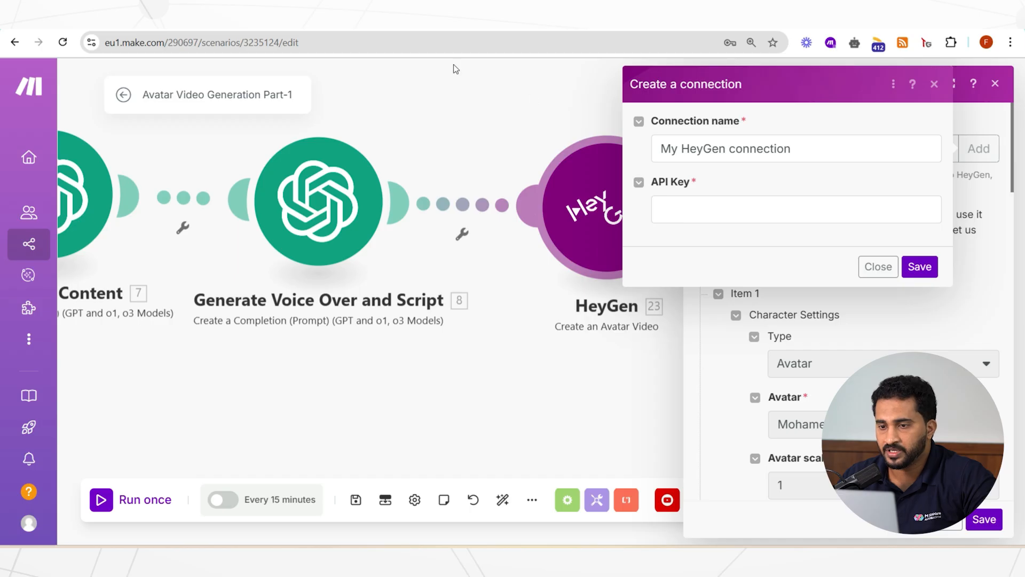
# Step: Switch to HeyGen and find the HeyGen API section in the account settings, then return to Make and close the connection form unsaved
pyautogui.click(417, 17)
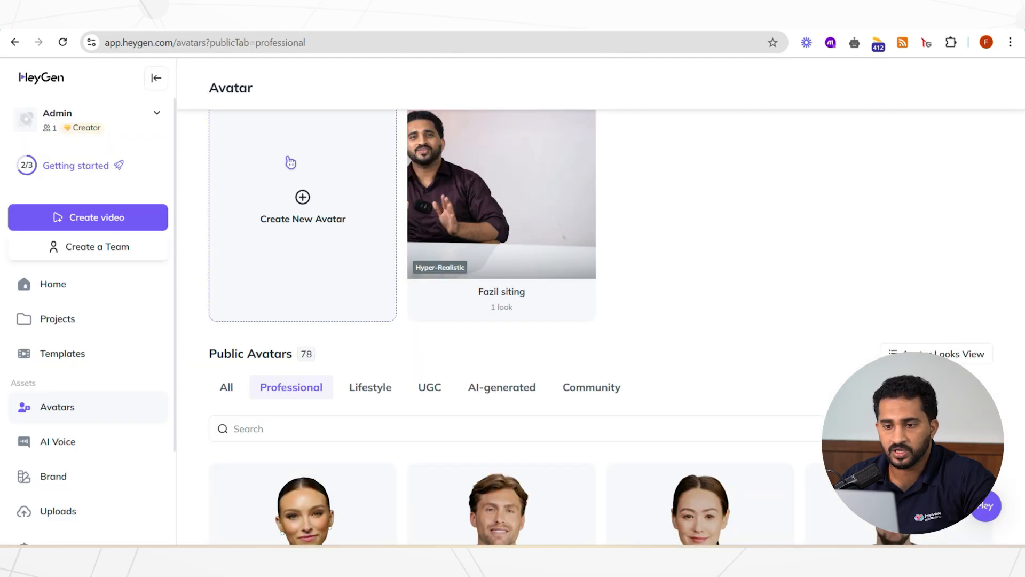
pyautogui.scroll(-2, 107, 427)
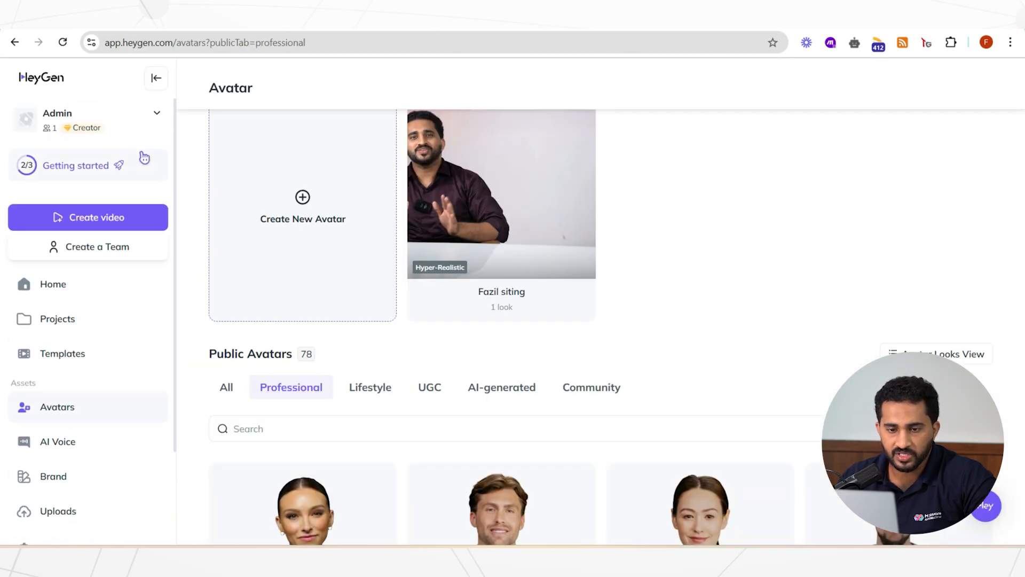
pyautogui.click(140, 119)
pyautogui.click(147, 184)
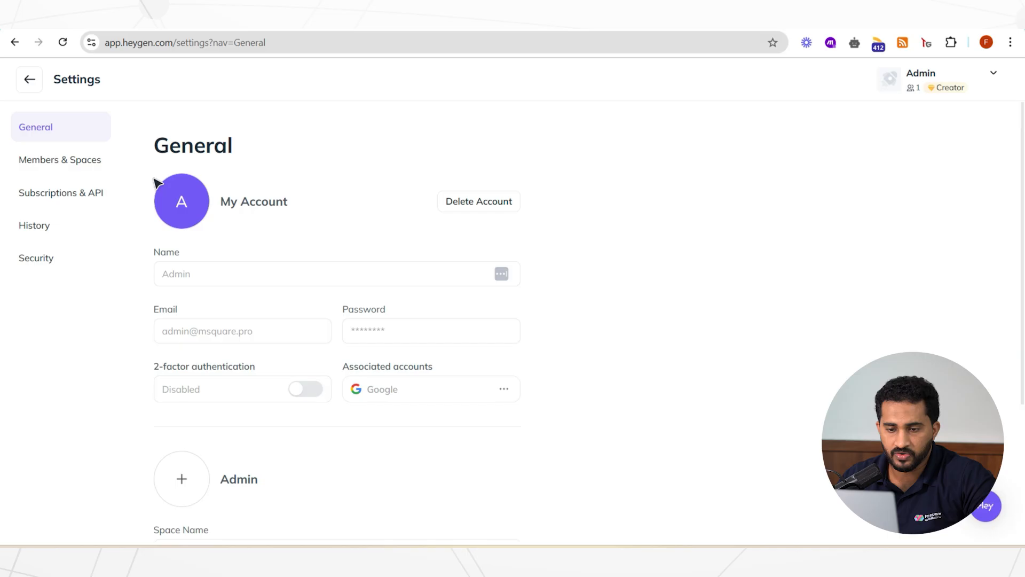
pyautogui.click(91, 194)
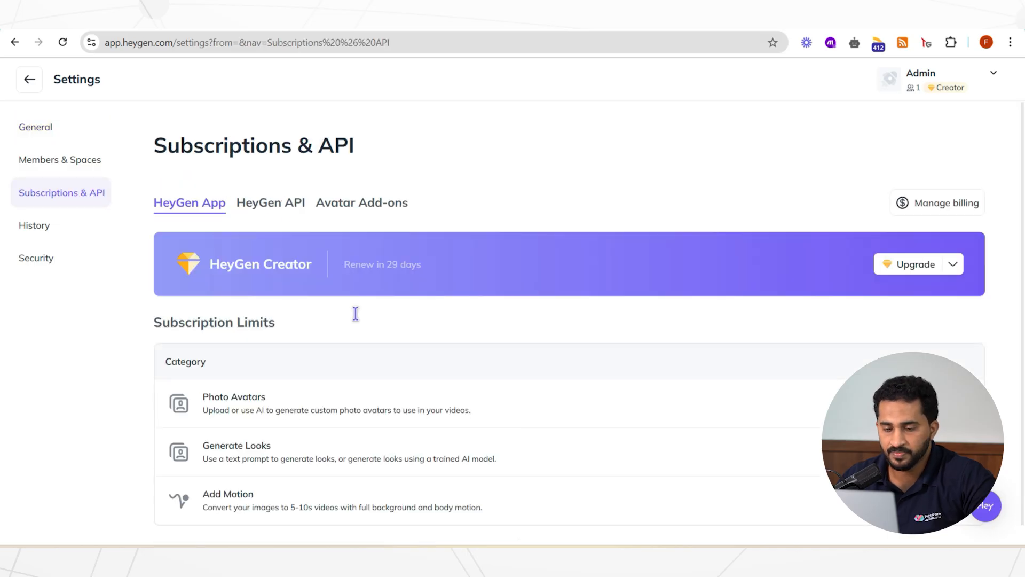
pyautogui.click(282, 205)
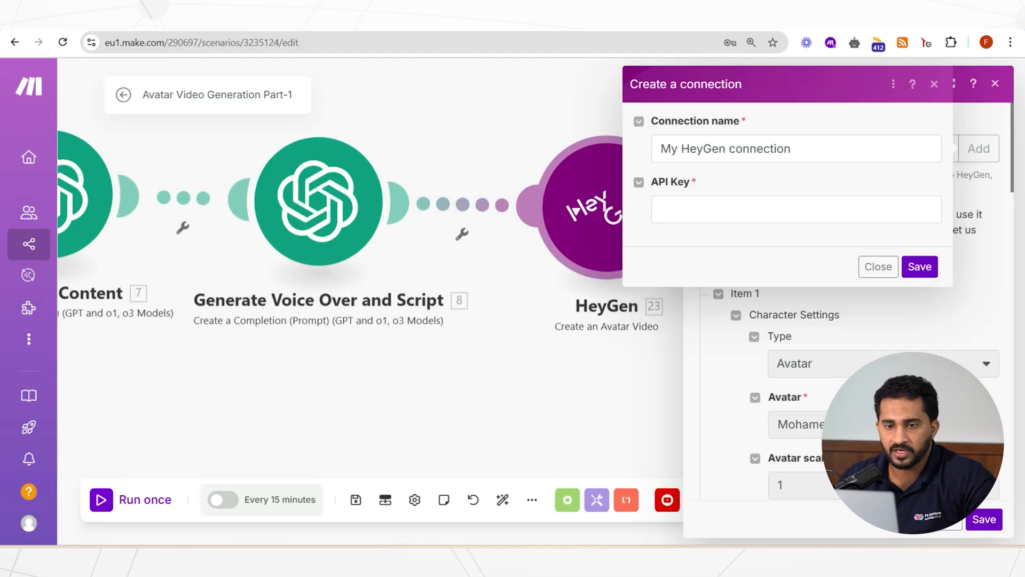
pyautogui.click(897, 267)
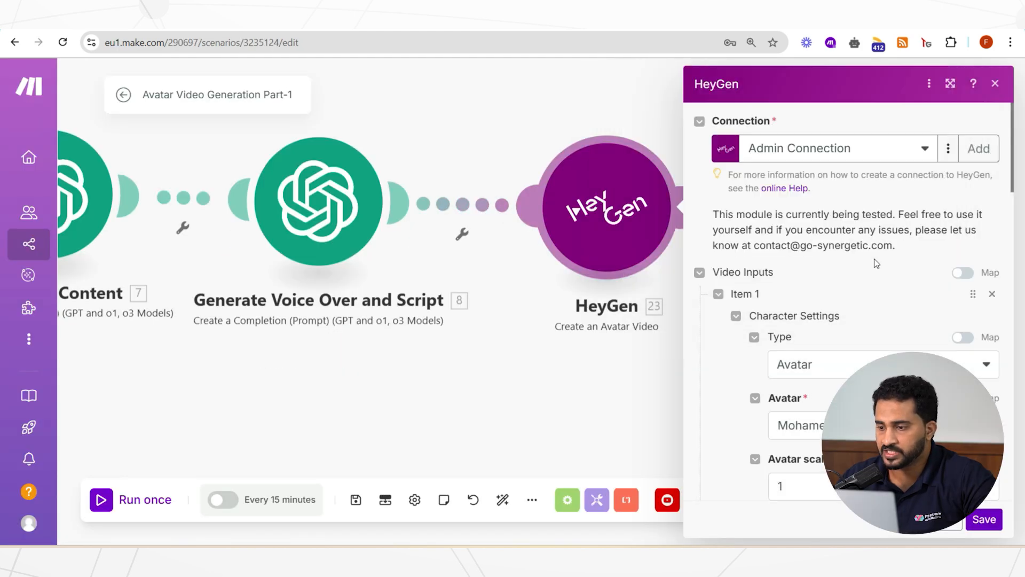
# Step: Review the character settings of video input Item 1 and check the Type options, keeping Avatar
pyautogui.scroll(-3, 882, 320)
pyautogui.moveTo(476, 139); pyautogui.dragTo(270, 140)
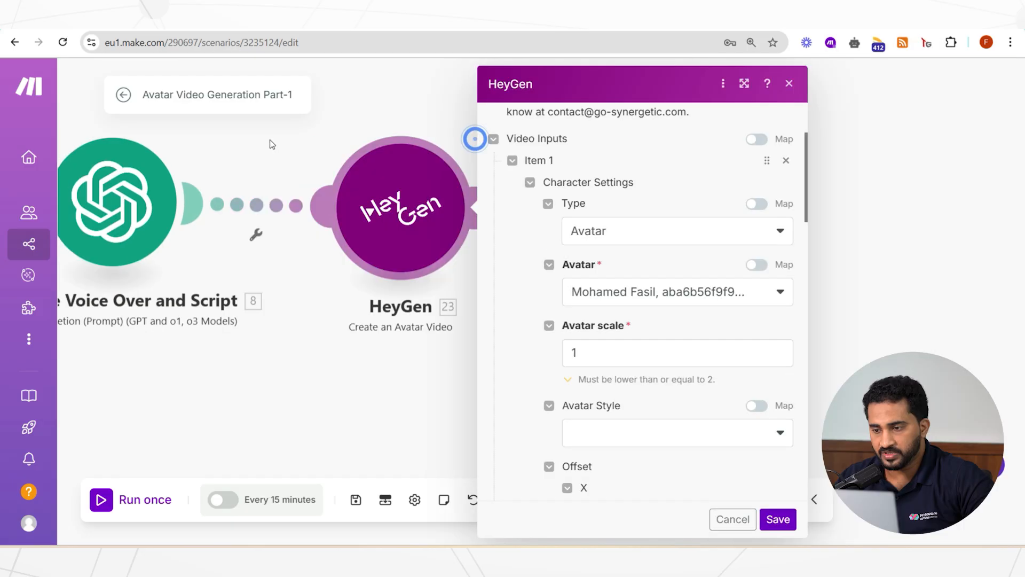
pyautogui.scroll(1, 612, 258)
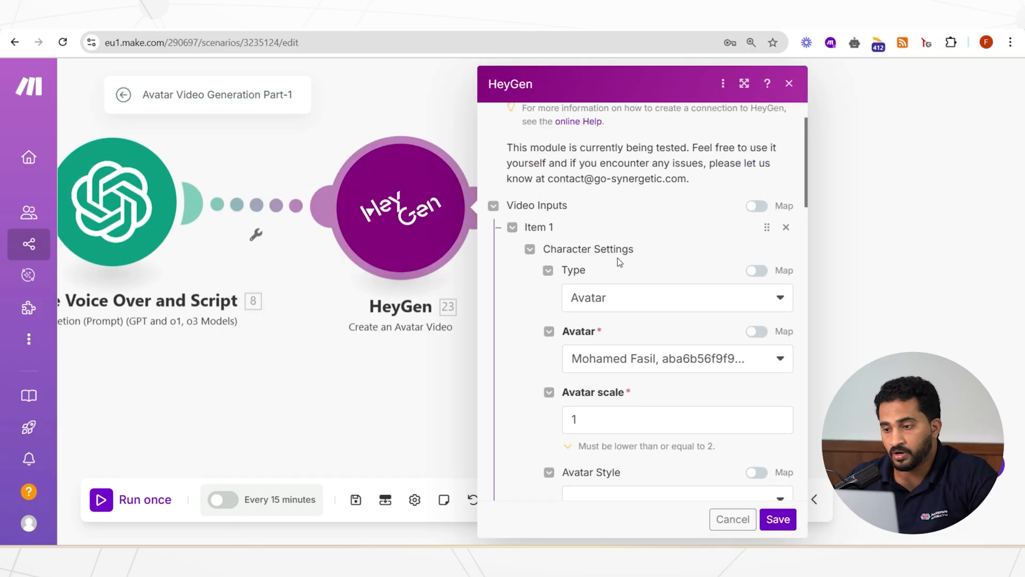
pyautogui.scroll(-2, 617, 257)
pyautogui.scroll(1, 619, 267)
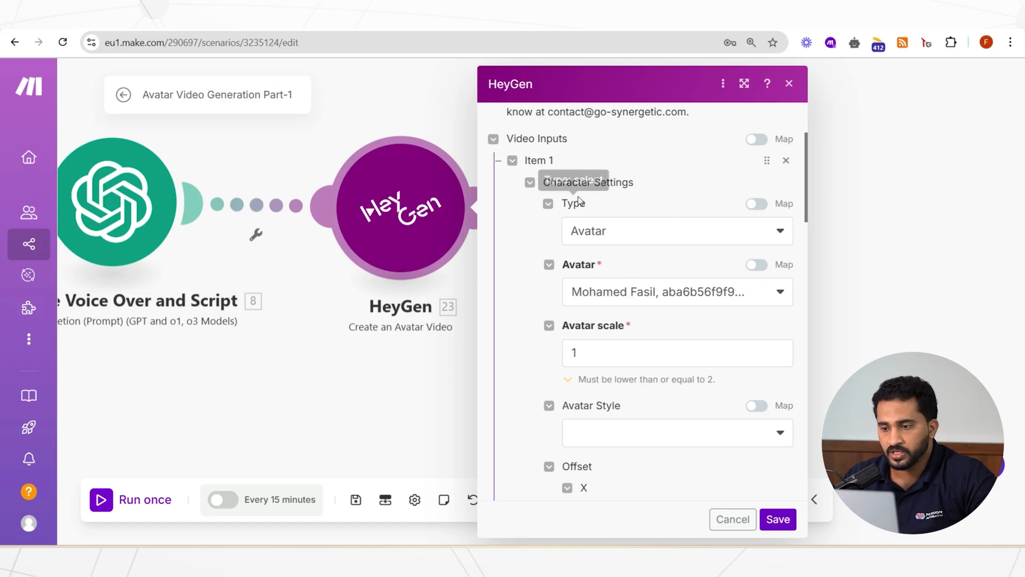
pyautogui.click(613, 229)
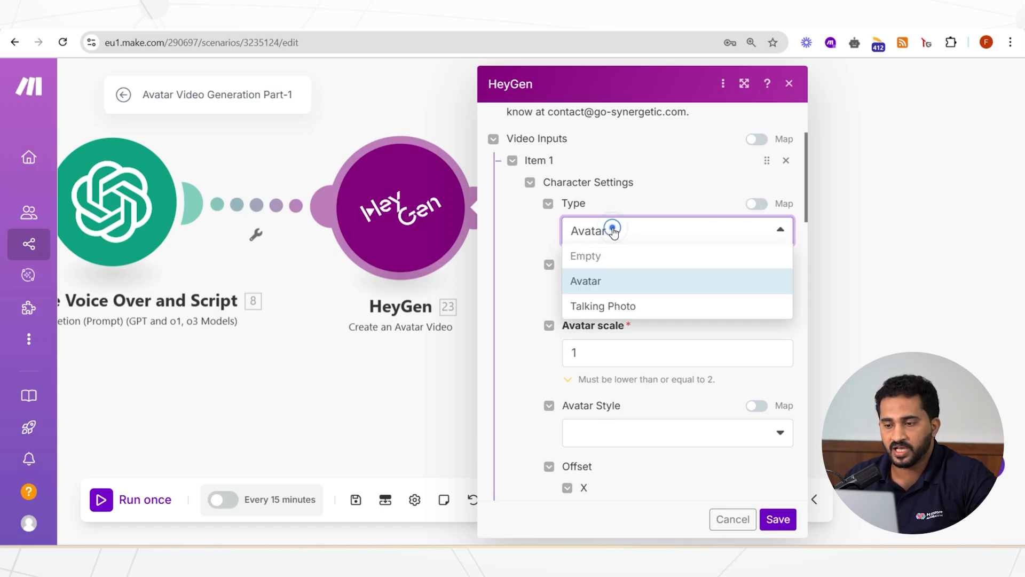
pyautogui.click(613, 229)
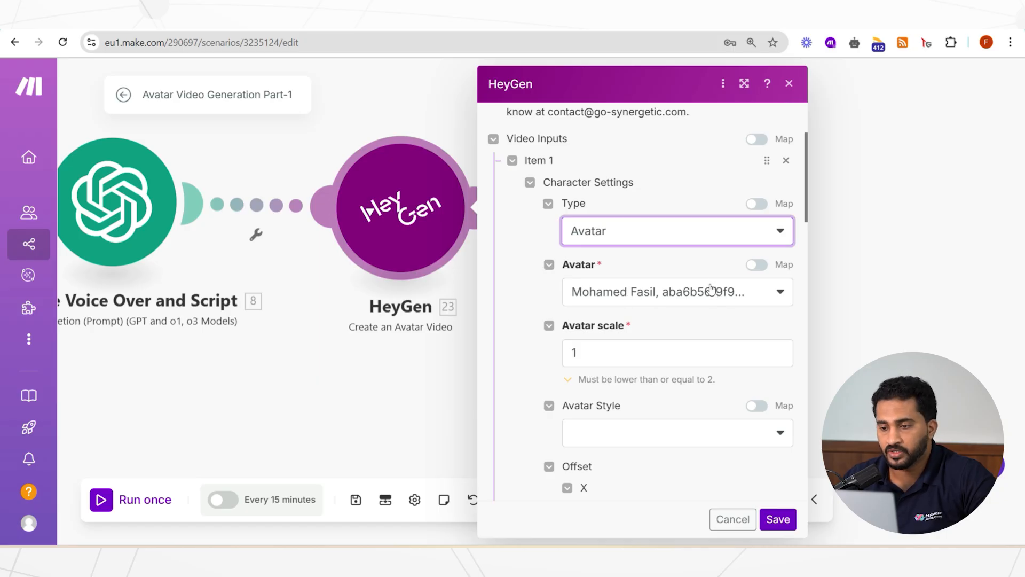
# Step: Choose the first custom avatar in the Avatar list for the character and check the allowed avatar scale
pyautogui.scroll(-2, 702, 297)
pyautogui.click(666, 226)
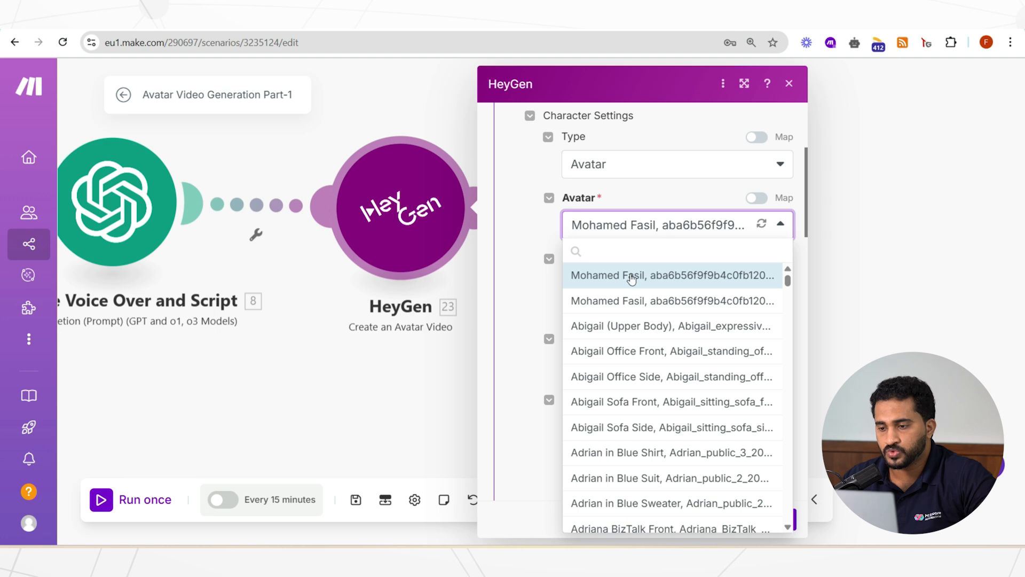
pyautogui.click(631, 274)
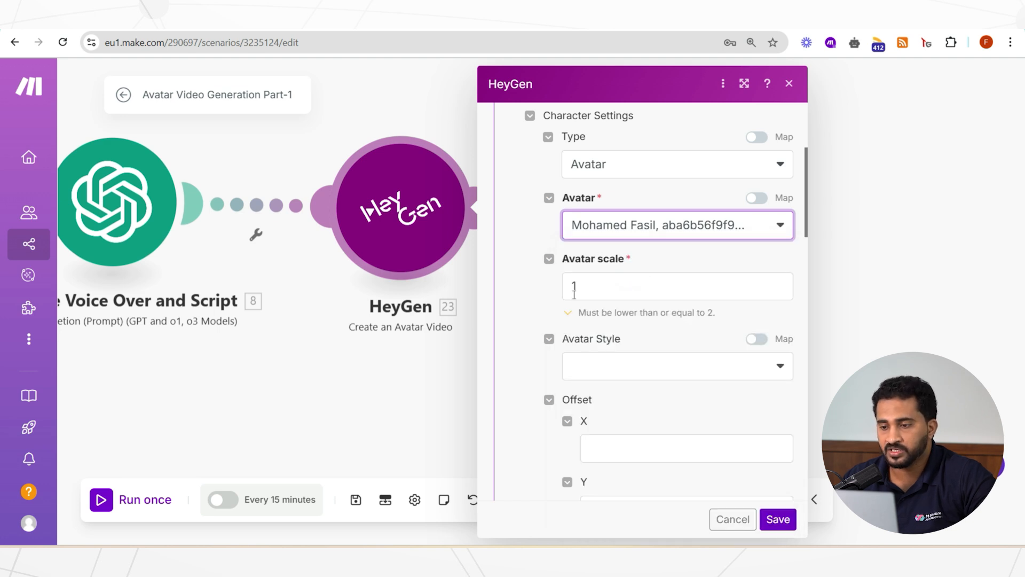
pyautogui.scroll(-2, 631, 271)
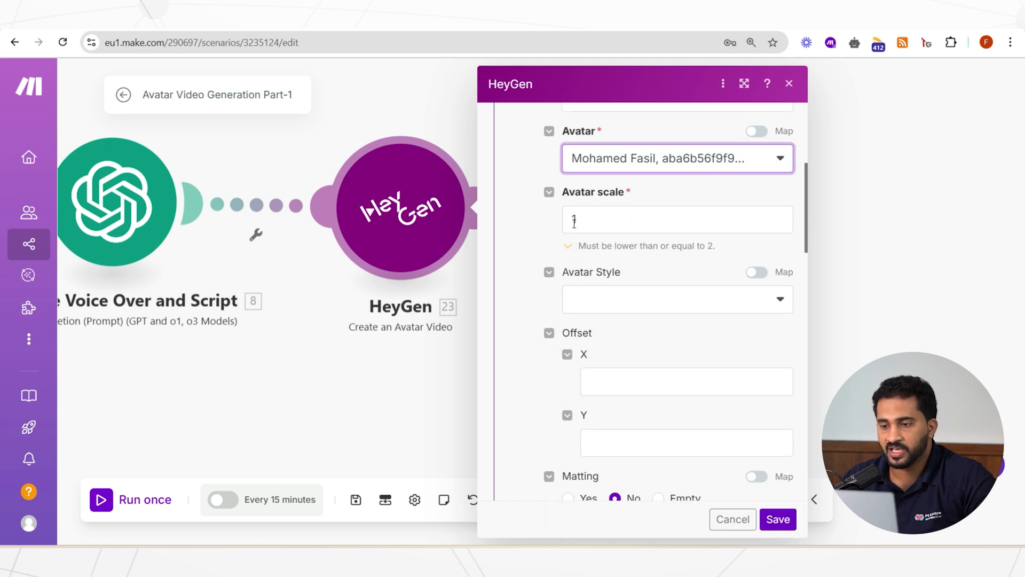
pyautogui.moveTo(716, 245); pyautogui.dragTo(697, 246)
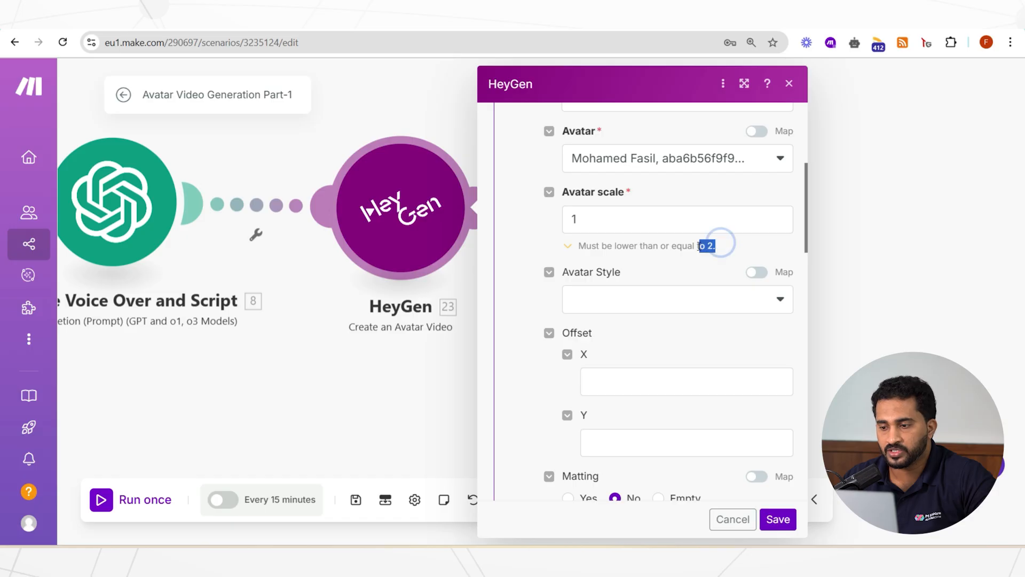
# Step: Check the Avatar Style choices without selecting one, and review the offset, matting, circle background color and voice settings
pyautogui.scroll(-2, 668, 270)
pyautogui.click(635, 242)
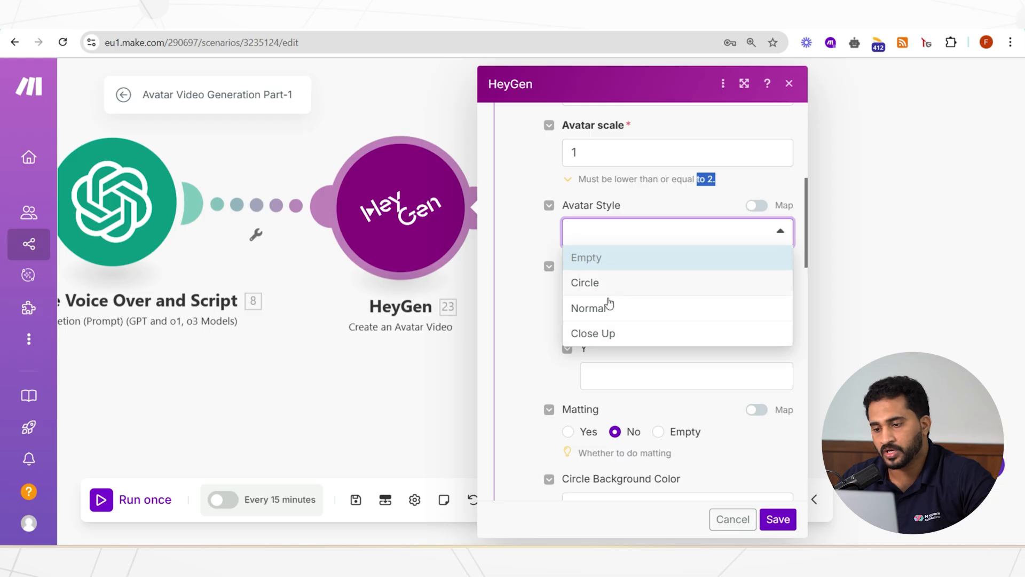
pyautogui.click(617, 210)
pyautogui.scroll(-2, 614, 239)
pyautogui.scroll(1, 609, 199)
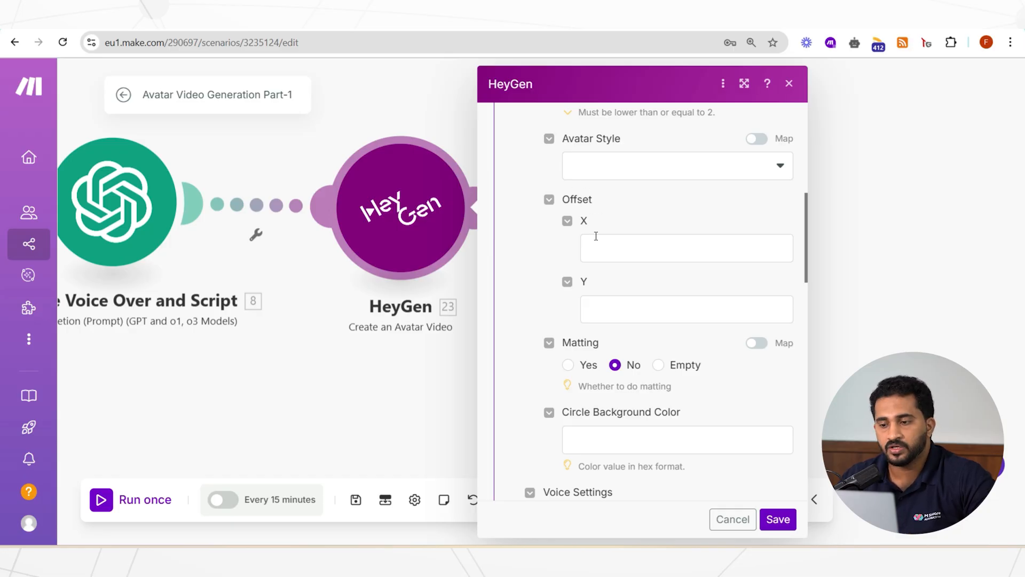
pyautogui.scroll(-3, 617, 292)
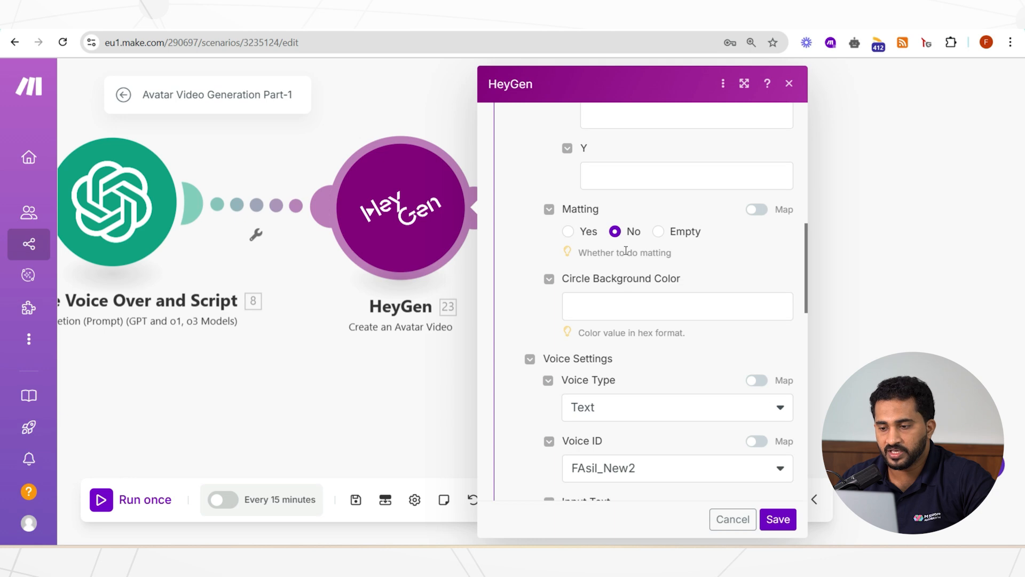
pyautogui.scroll(-4, 628, 244)
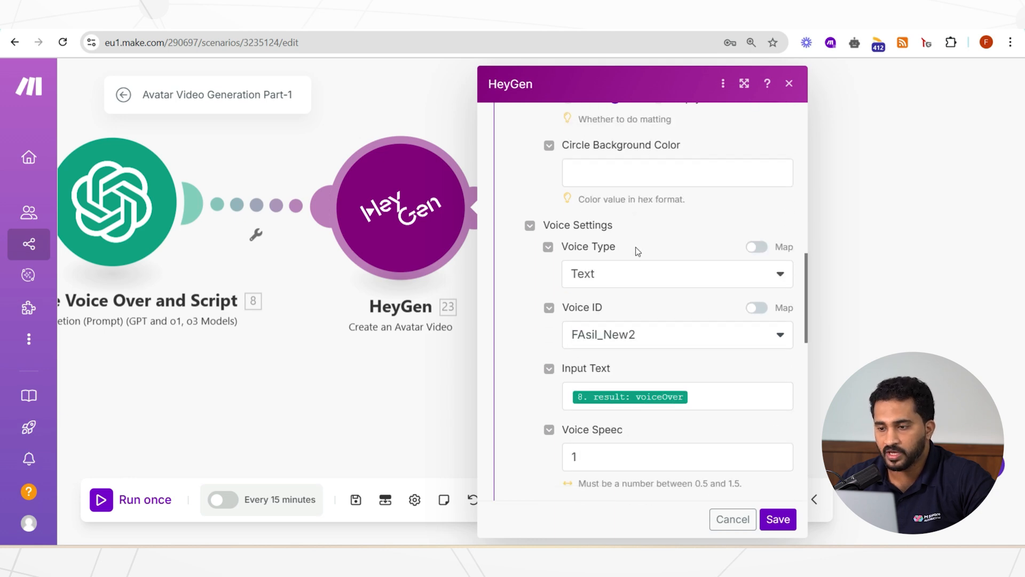
# Step: Check the Voice Type options, keeping Text, and choose the first custom voice in the Voice ID list
pyautogui.scroll(2, 636, 249)
pyautogui.scroll(1, 637, 250)
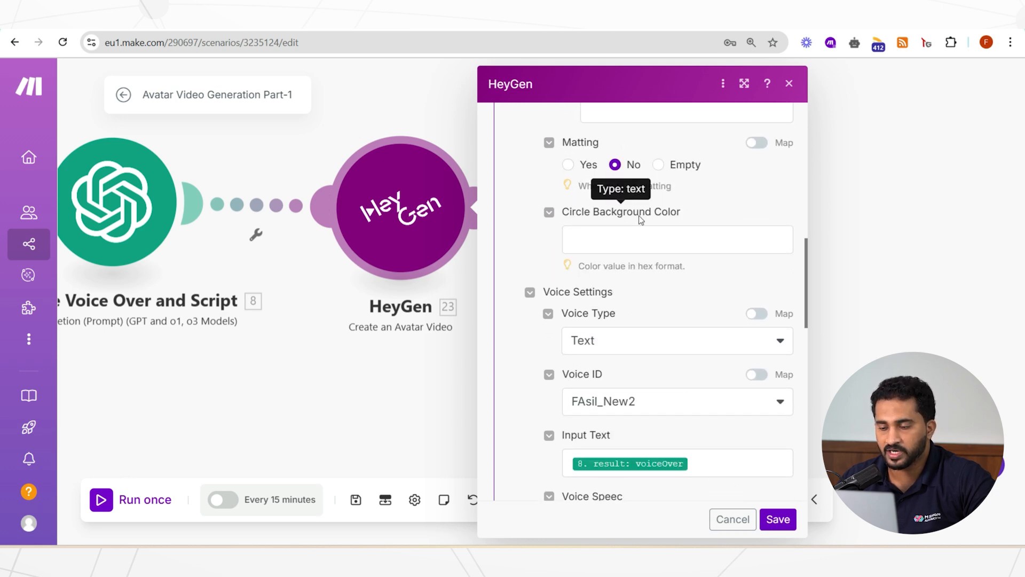
pyautogui.scroll(-3, 697, 243)
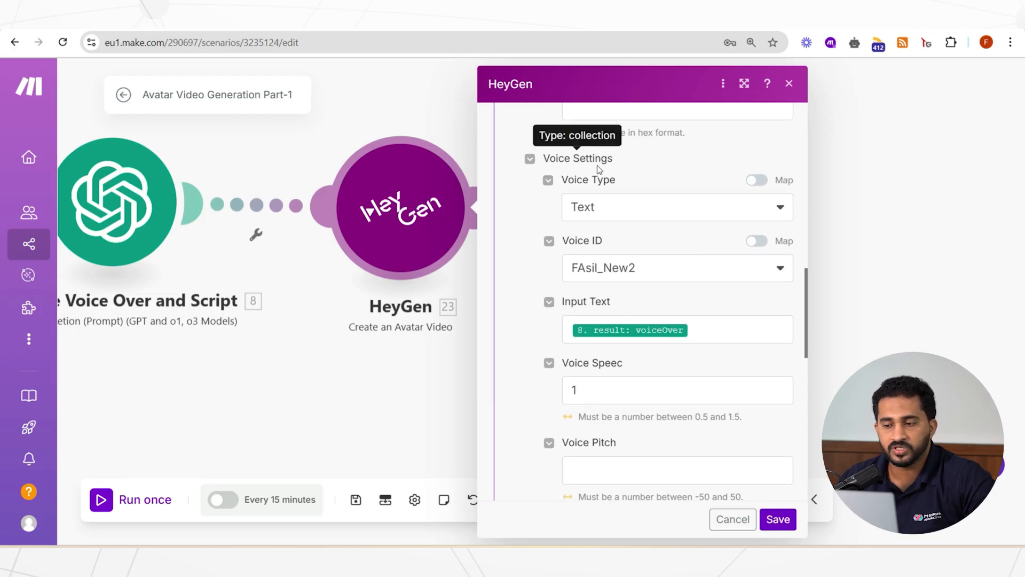
pyautogui.click(604, 213)
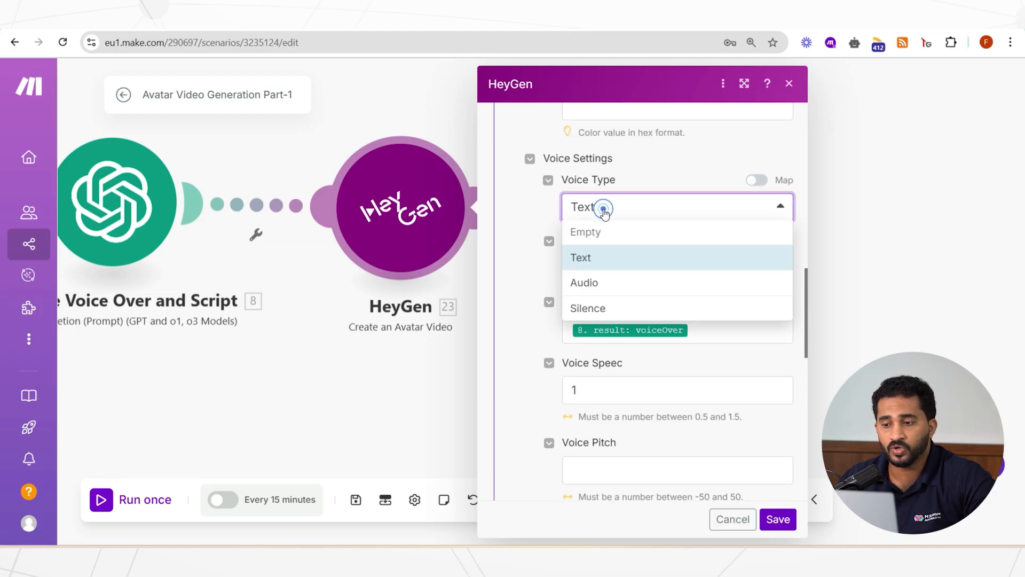
pyautogui.click(605, 213)
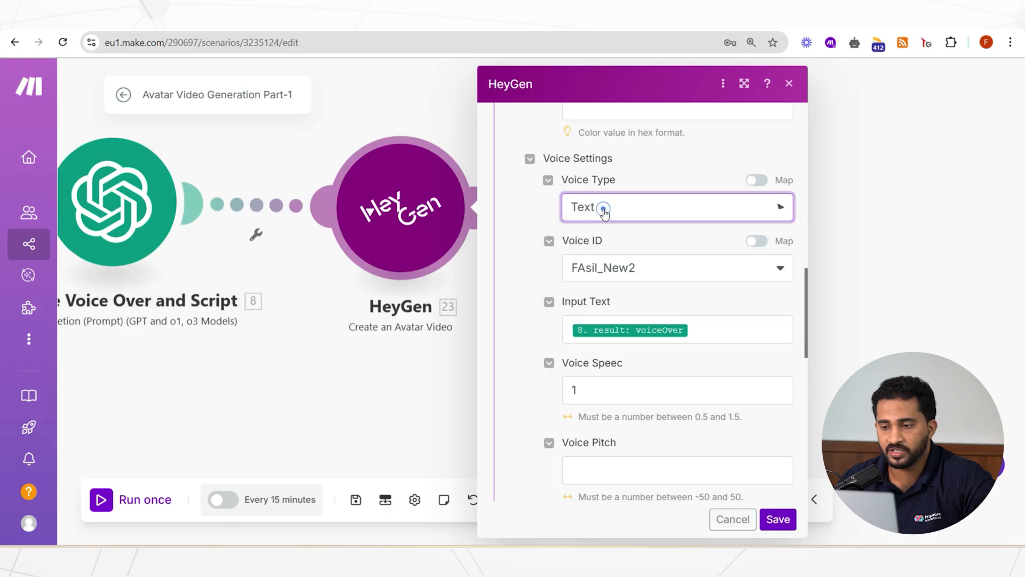
pyautogui.click(602, 273)
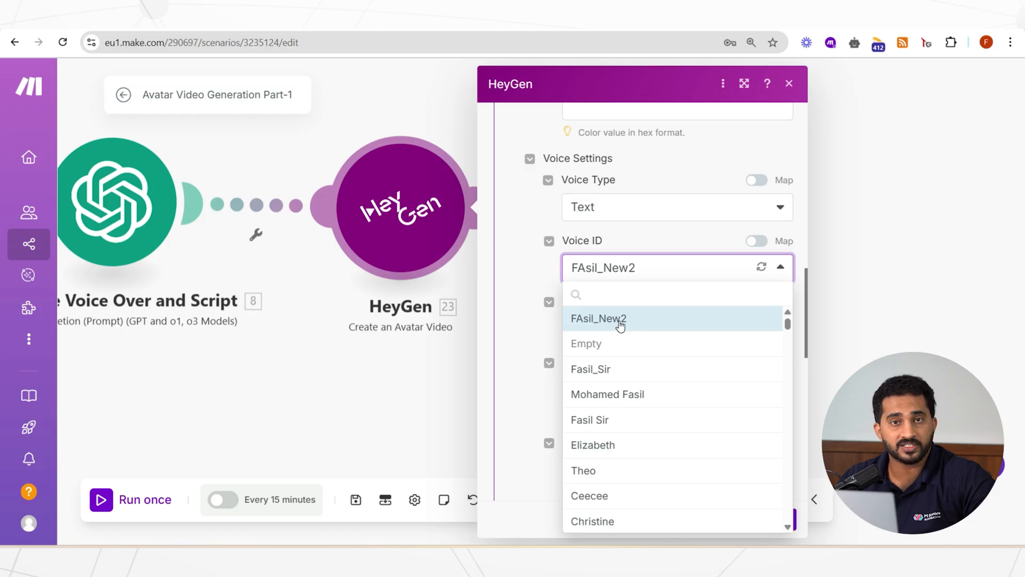
pyautogui.click(620, 319)
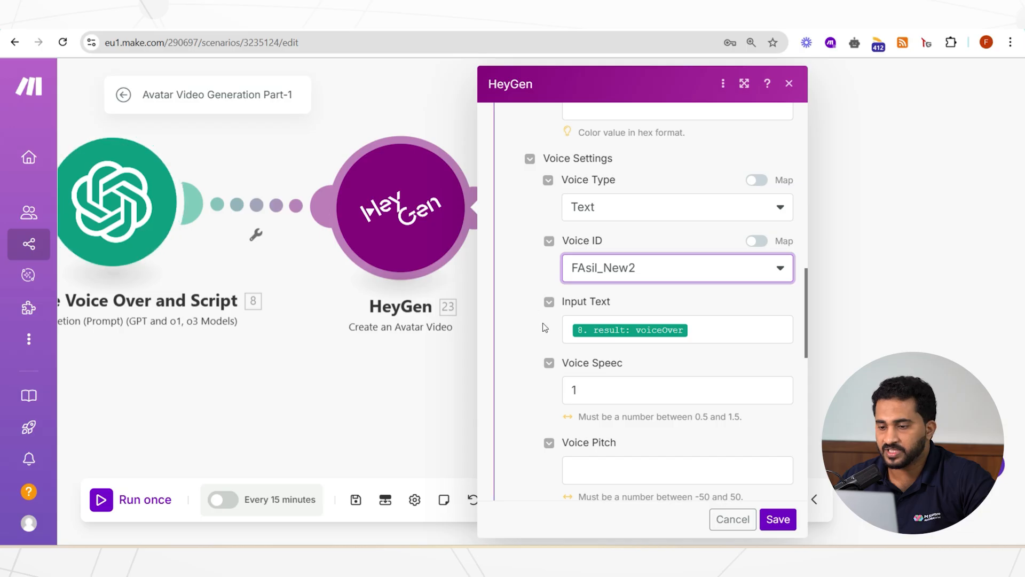
# Step: Review the voice speed, pitch, emotion, background and video title settings, and set Test Mode to No
pyautogui.scroll(-1, 600, 357)
pyautogui.scroll(-1, 601, 356)
pyautogui.scroll(-2, 580, 337)
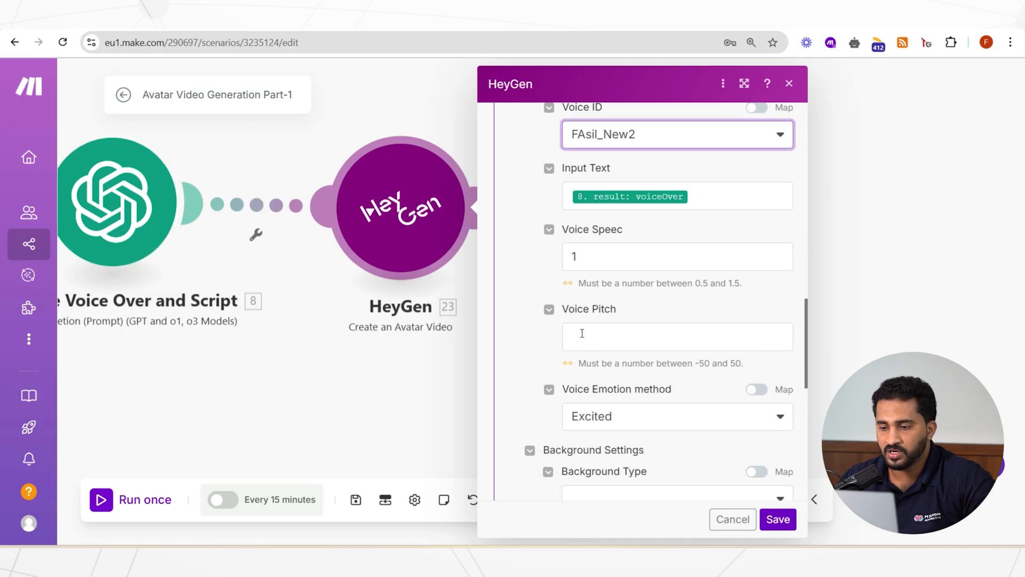
pyautogui.scroll(-2, 655, 354)
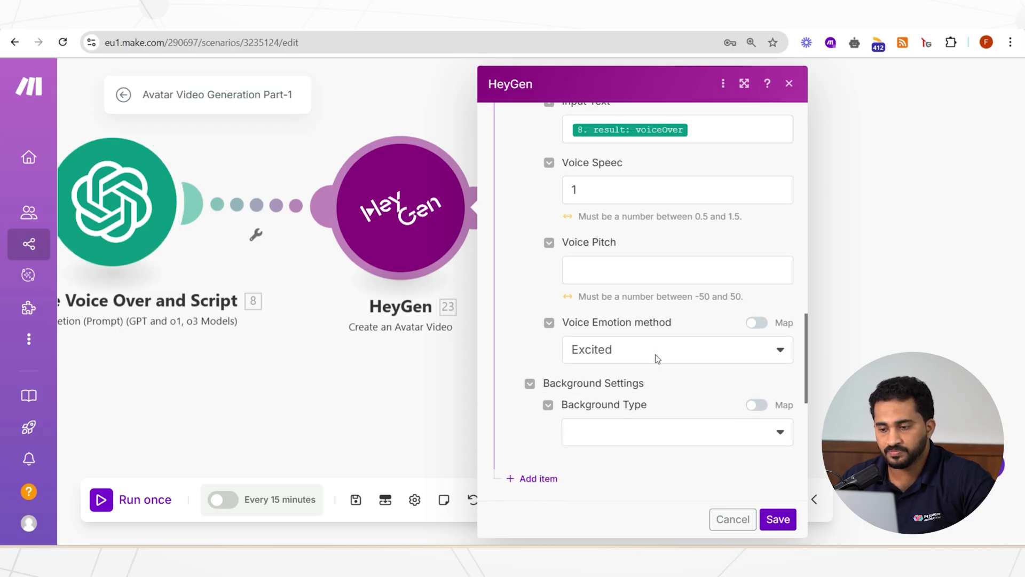
pyautogui.scroll(-8, 644, 355)
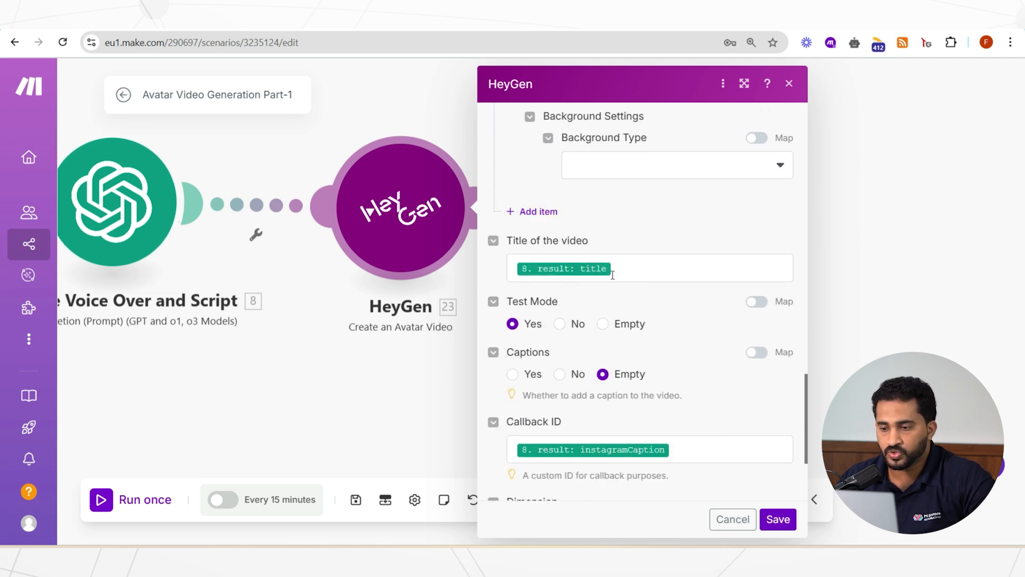
pyautogui.scroll(-2, 604, 278)
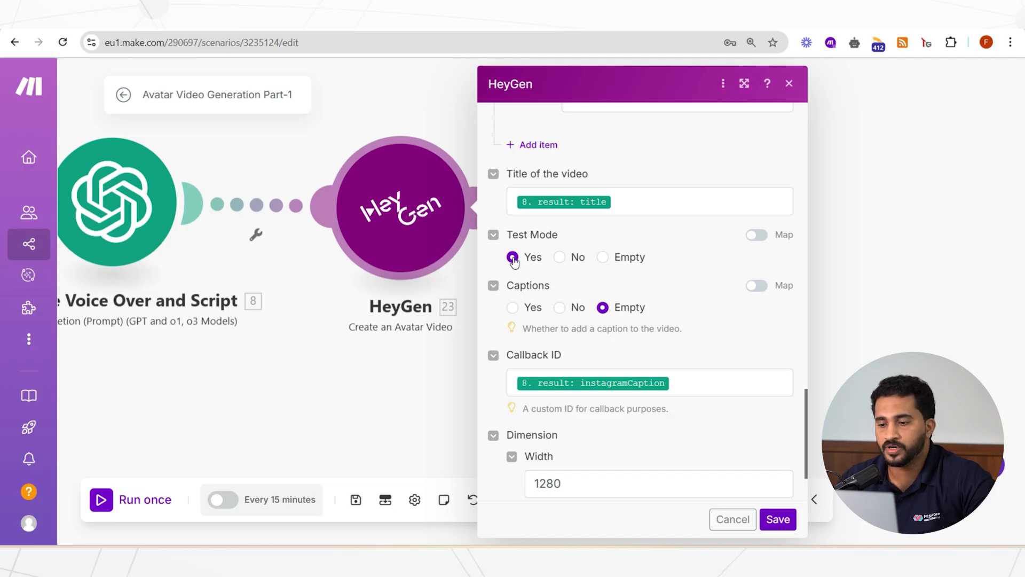
pyautogui.click(560, 258)
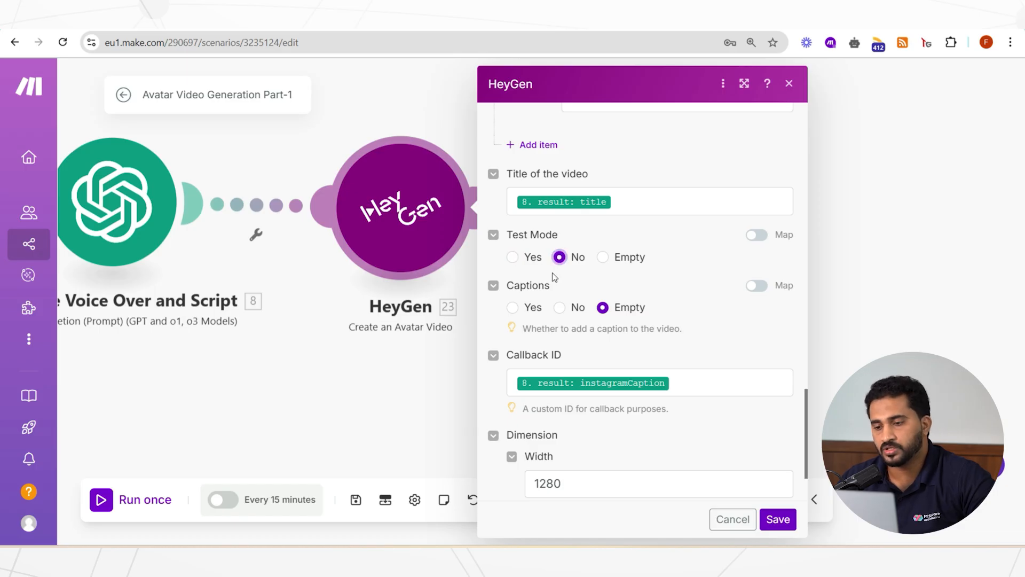
# Step: Review the captions, callback ID and dimension settings, including the note on the free plan's export resolution limit
pyautogui.scroll(-1, 552, 272)
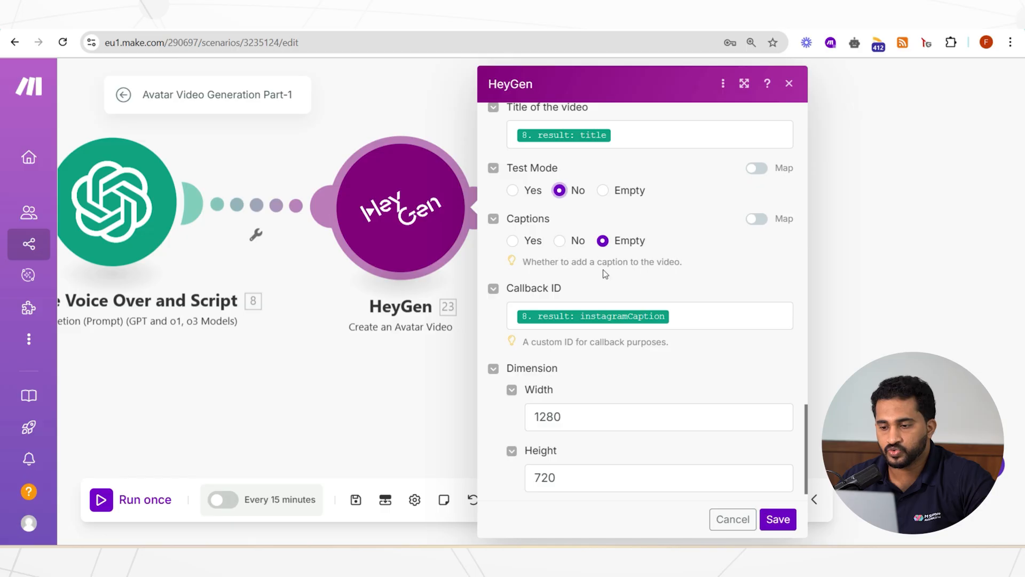
pyautogui.scroll(-1, 605, 273)
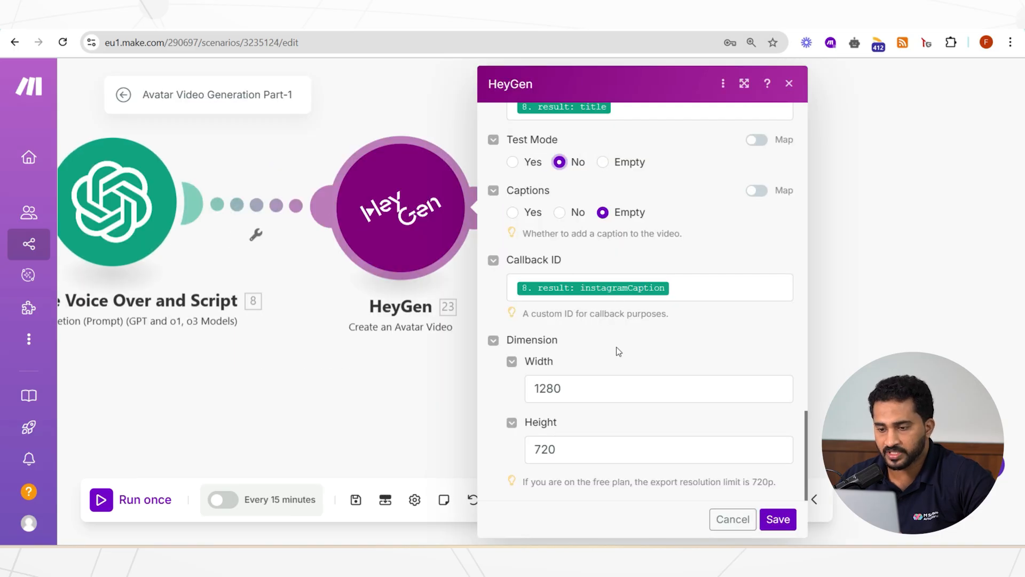
pyautogui.scroll(3, 624, 258)
pyautogui.scroll(-3, 624, 267)
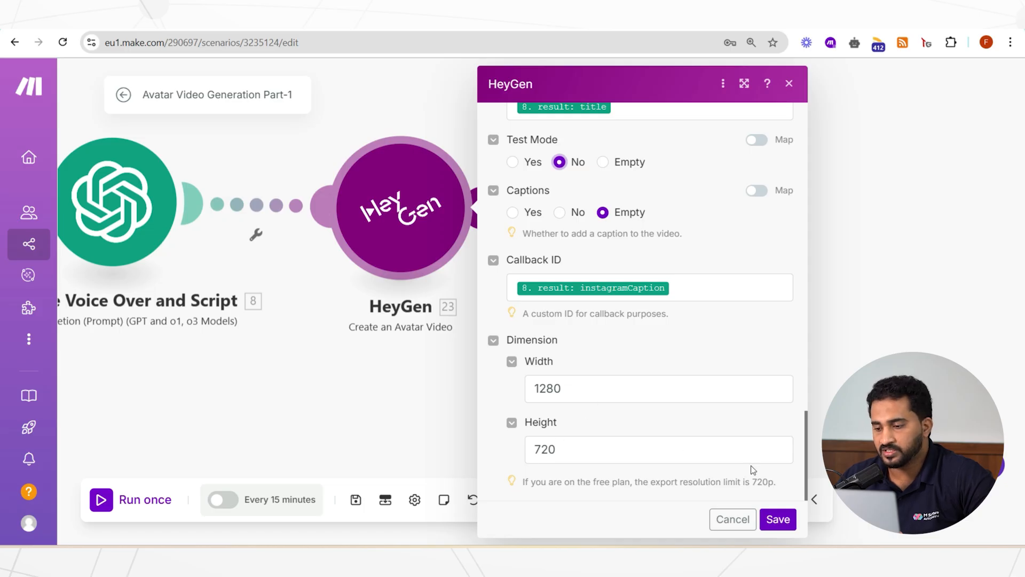
pyautogui.moveTo(600, 484); pyautogui.dragTo(611, 480)
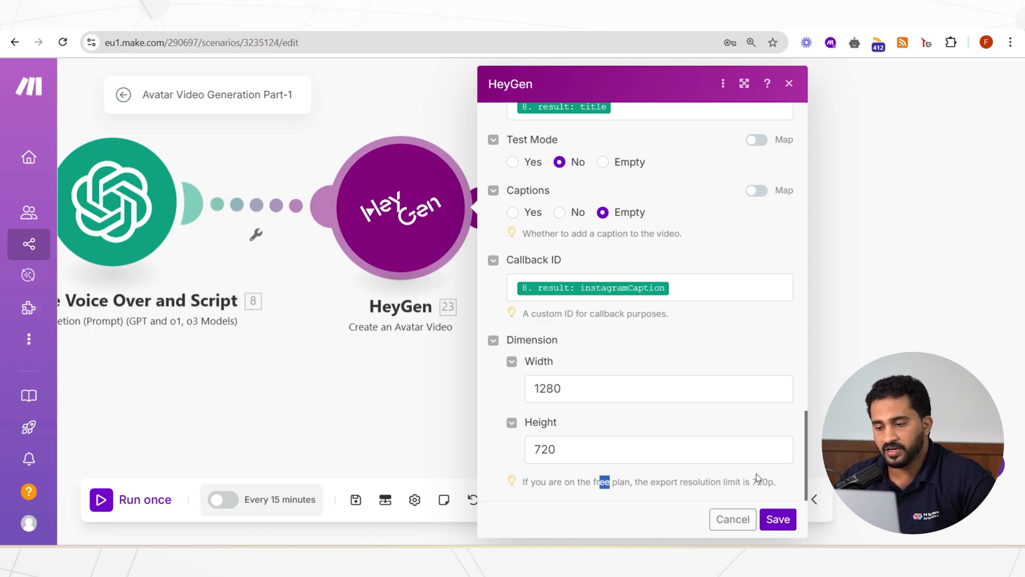
pyautogui.moveTo(753, 481); pyautogui.dragTo(776, 481)
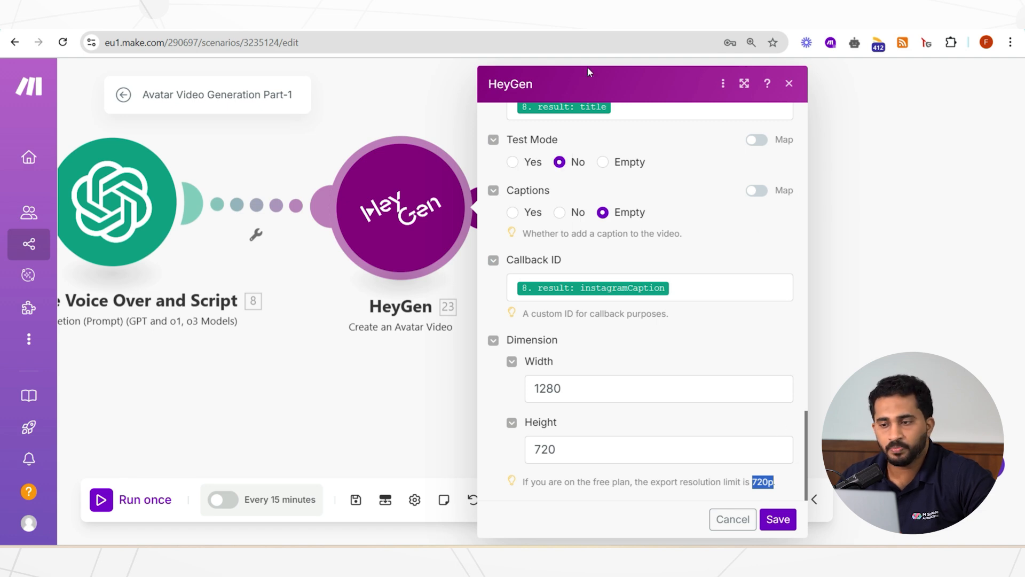
# Step: Switch to HeyGen, compare the video export limits and features of the Creator, Team and Enterprise plans, and close the pricing overview
pyautogui.hotkey('ctrl', 'Tab')
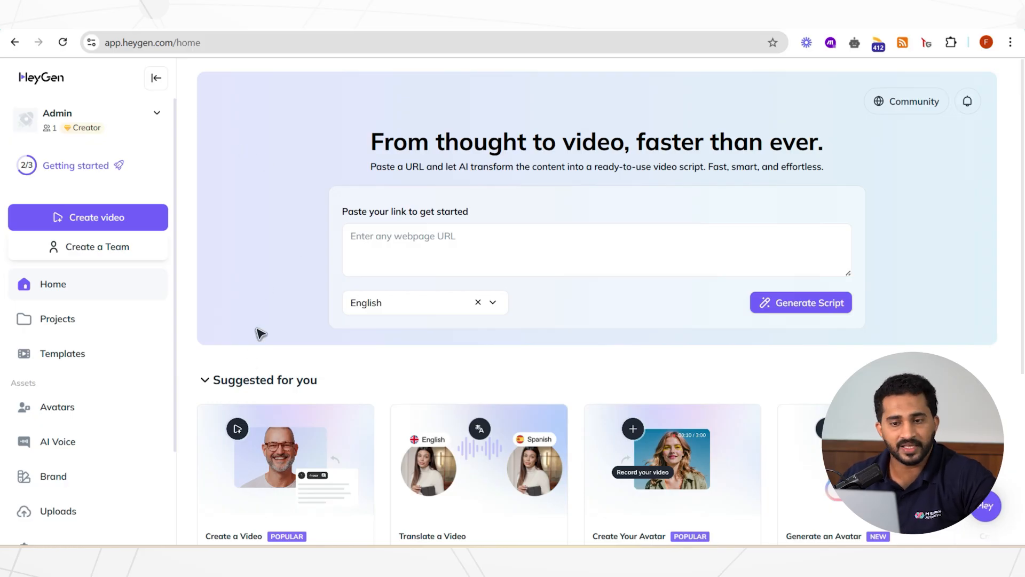
pyautogui.scroll(-3, 47, 348)
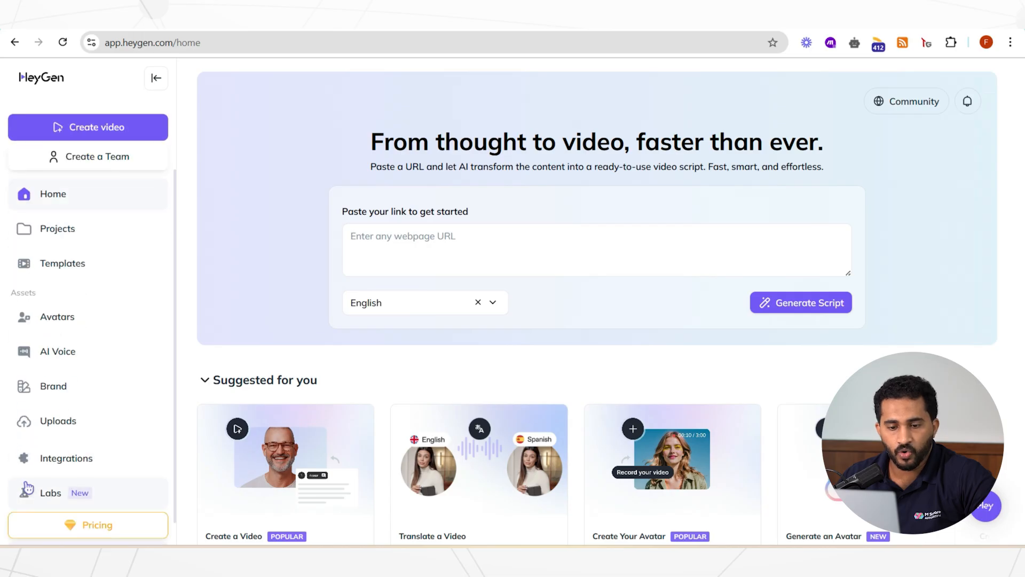
pyautogui.click(109, 505)
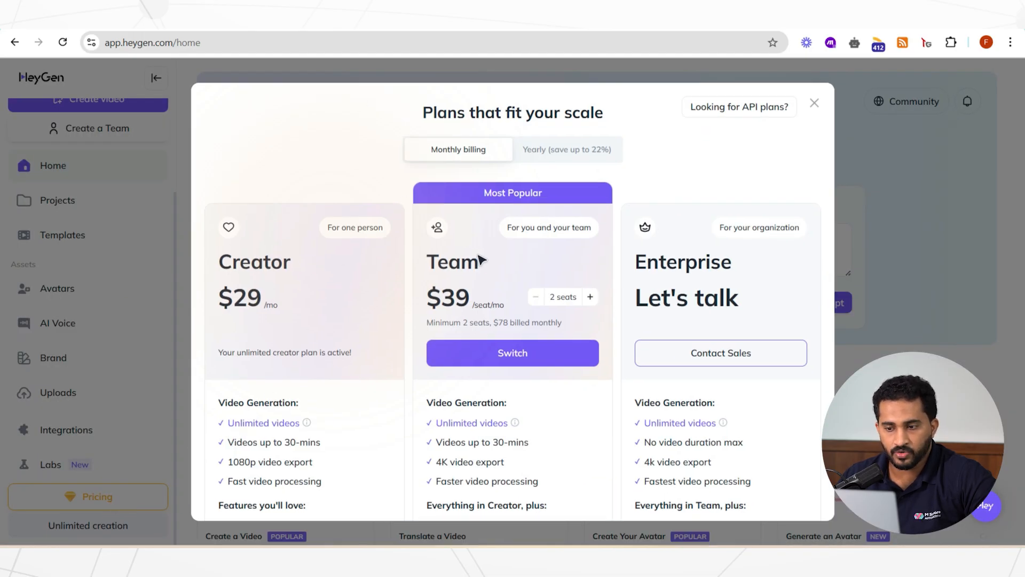
pyautogui.scroll(-1, 492, 277)
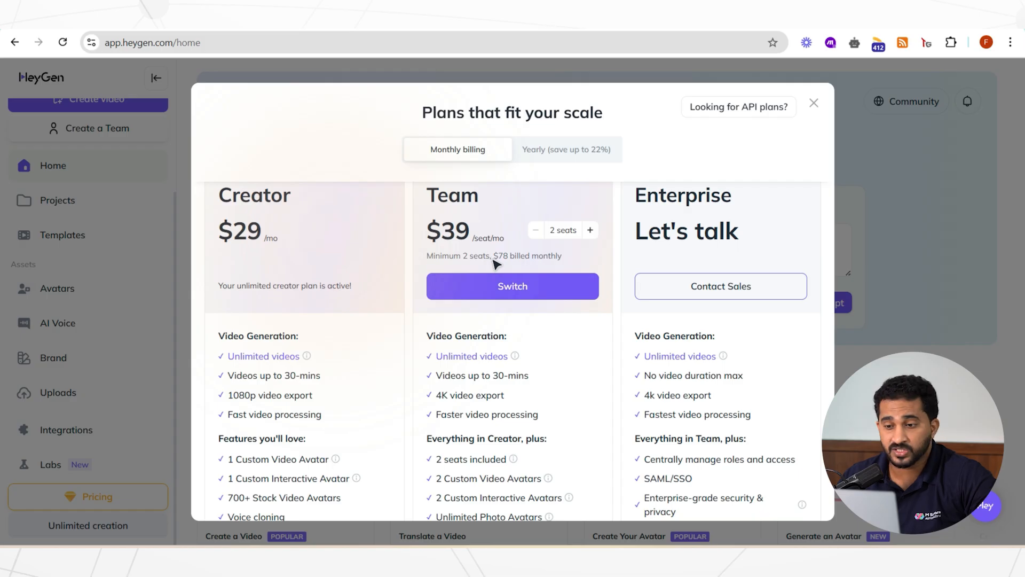
pyautogui.scroll(-1, 355, 315)
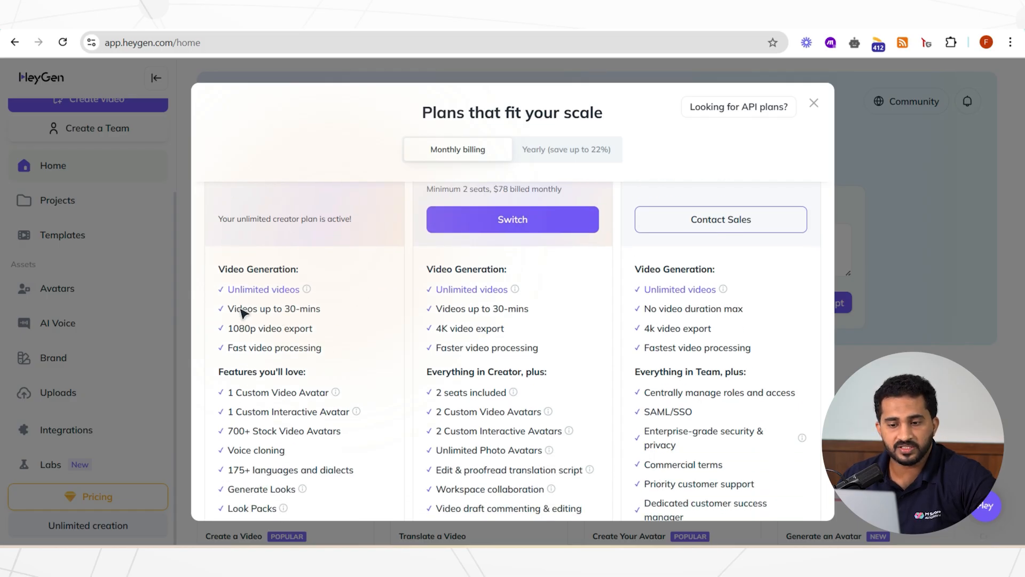
pyautogui.scroll(1, 278, 301)
pyautogui.scroll(-2, 288, 363)
pyautogui.scroll(2, 291, 373)
pyautogui.scroll(-3, 492, 287)
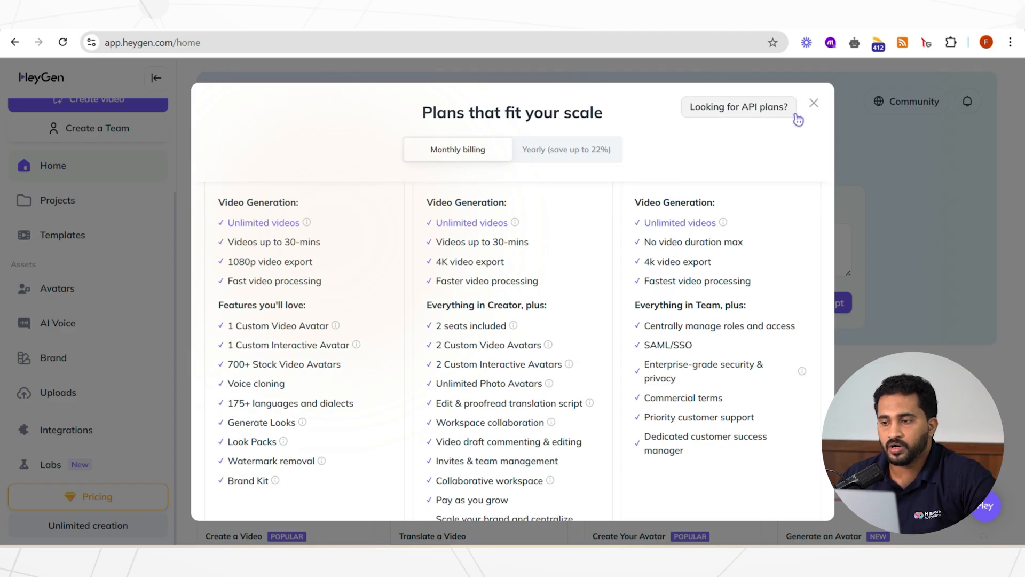
pyautogui.click(813, 103)
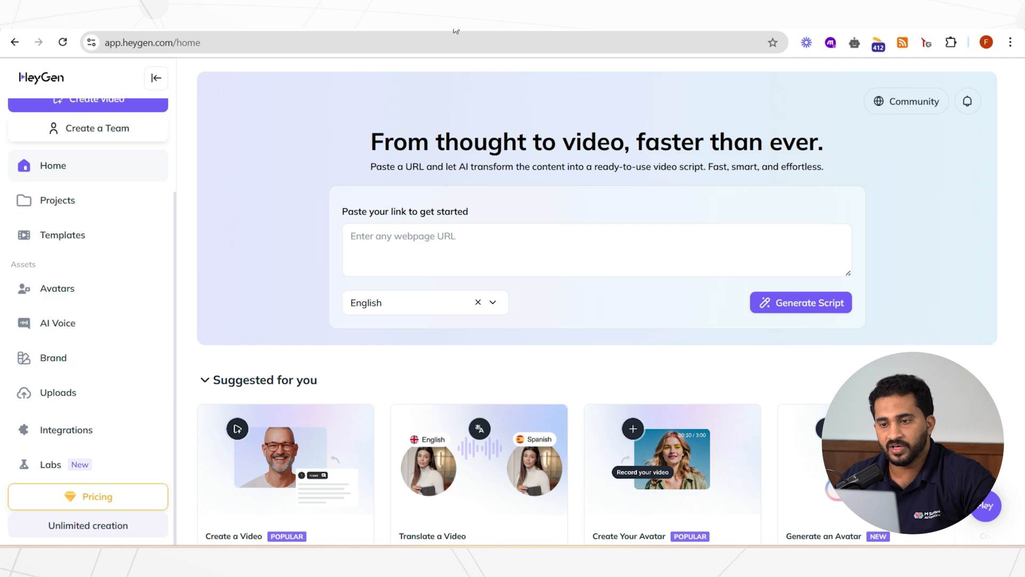
# Step: Check the HeyGen API pricing plans and open the documentation section of the HeyGen API docs
pyautogui.click(103, 487)
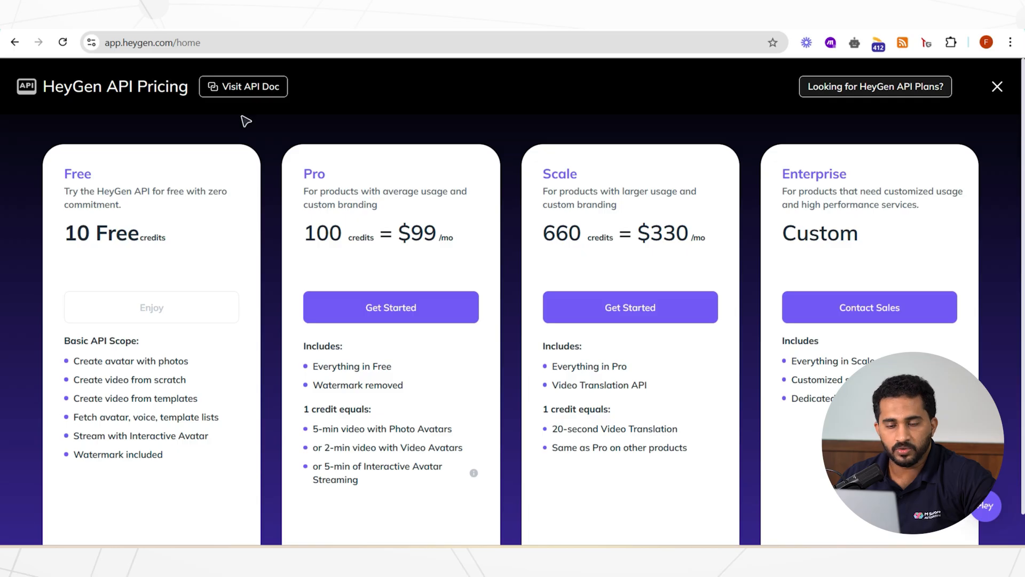
pyautogui.click(249, 94)
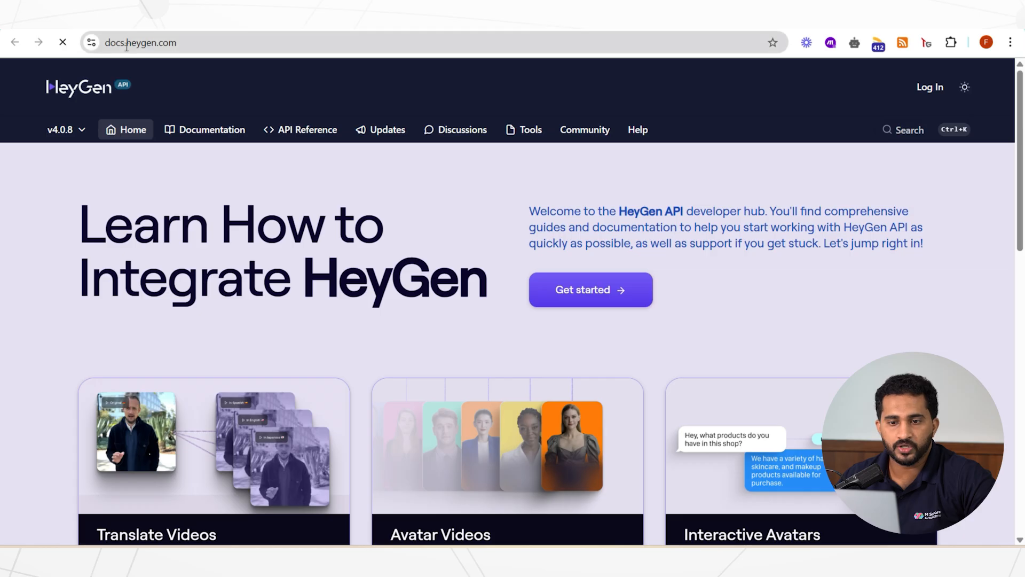
pyautogui.click(210, 135)
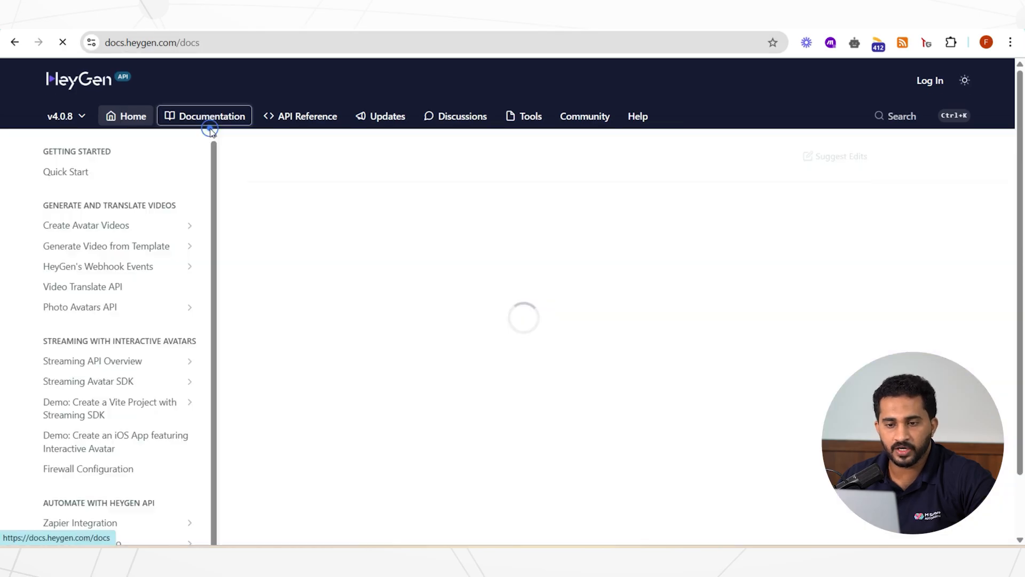
# Step: Open the Create Avatar Videos guide and skim its sections on listing avatars, generating a video and checking generation status
pyautogui.click(135, 233)
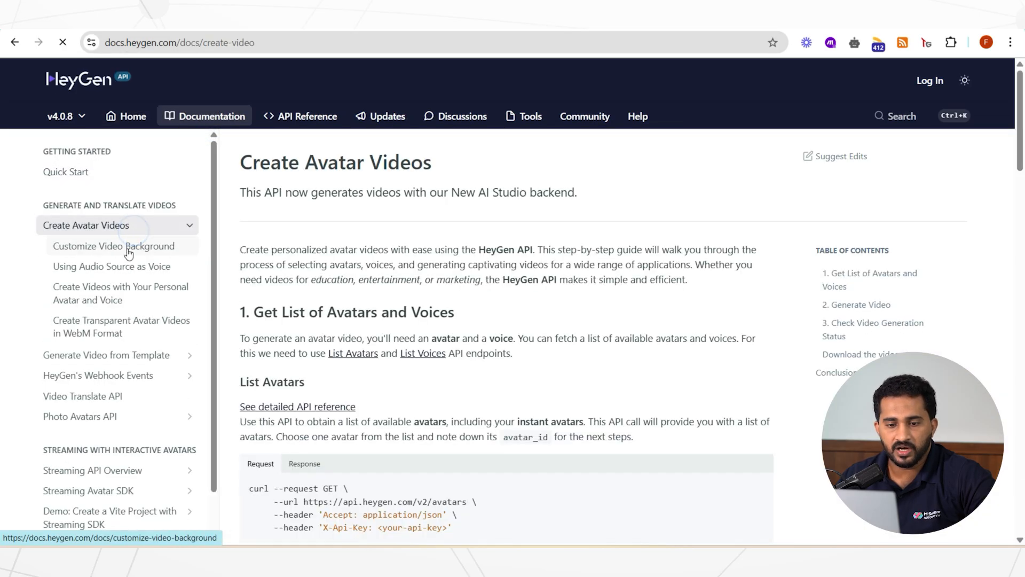
pyautogui.scroll(-6, 384, 274)
pyautogui.scroll(-5, 385, 274)
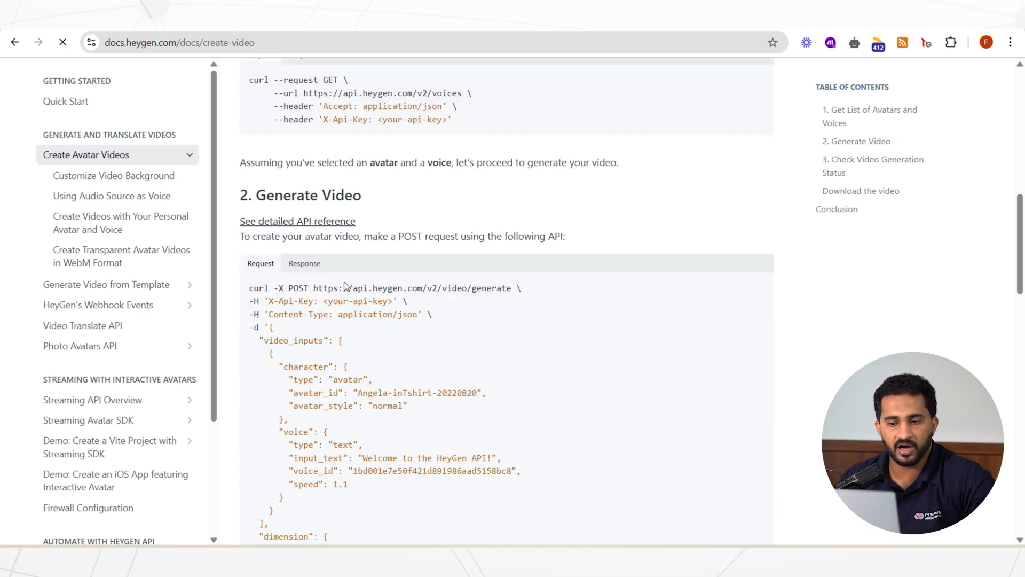
pyautogui.scroll(-10, 358, 313)
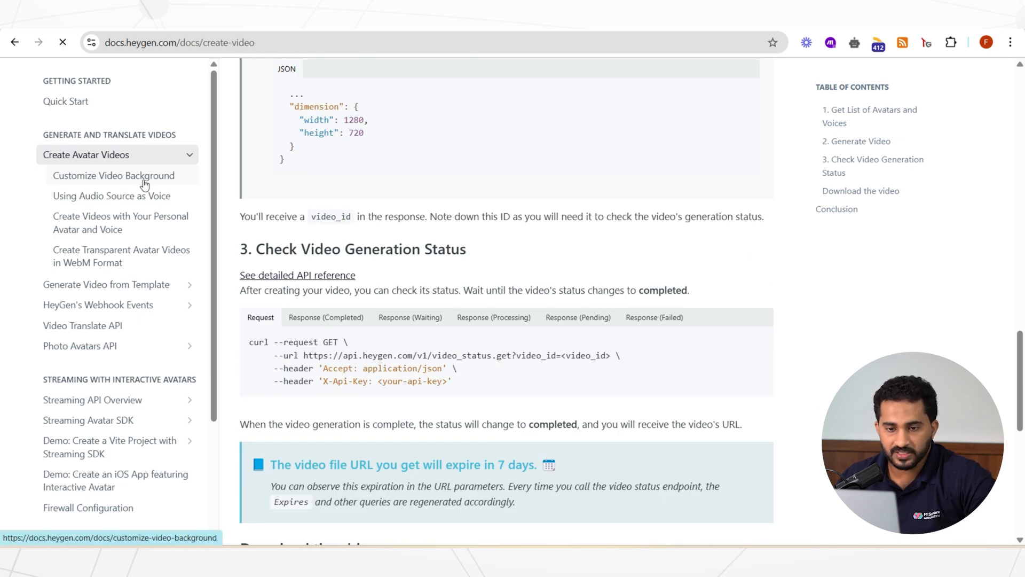
pyautogui.scroll(12, 329, 195)
pyautogui.scroll(8, 297, 186)
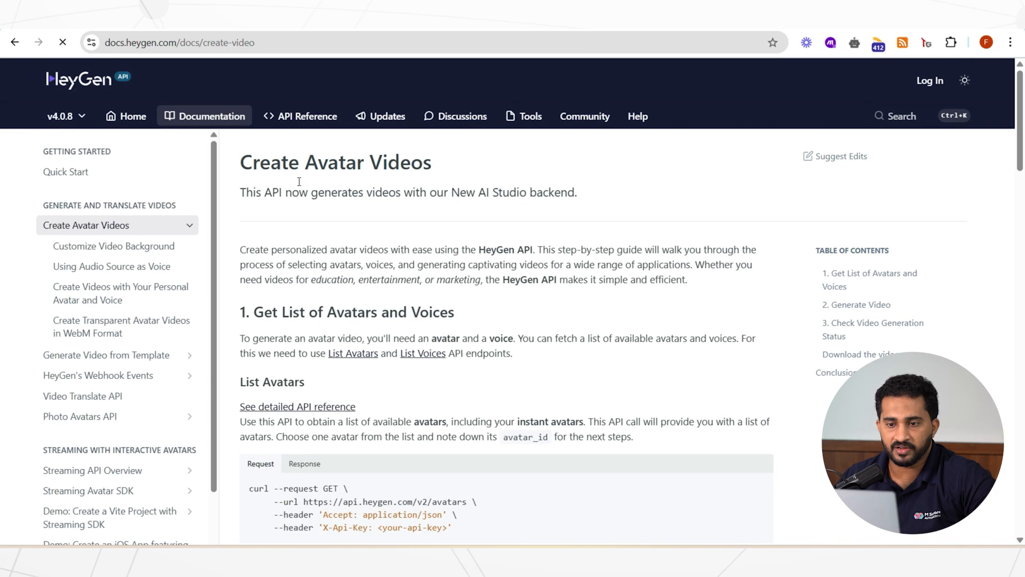
# Step: Open the Create Avatar Video (V2) endpoint in the API Reference and examine its Request Body and VideoInput fields
pyautogui.click(308, 119)
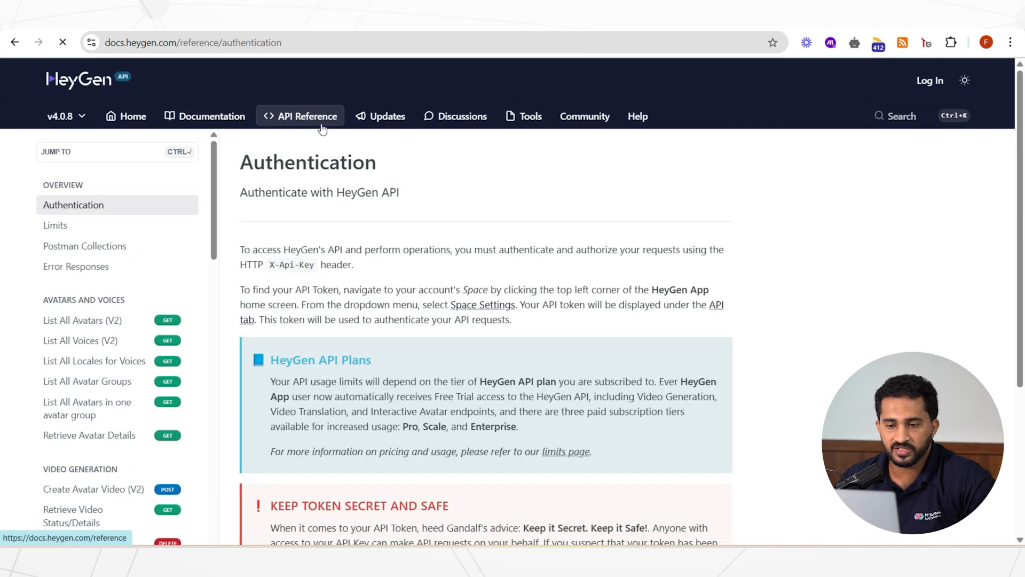
pyautogui.scroll(-1, 103, 338)
pyautogui.click(100, 424)
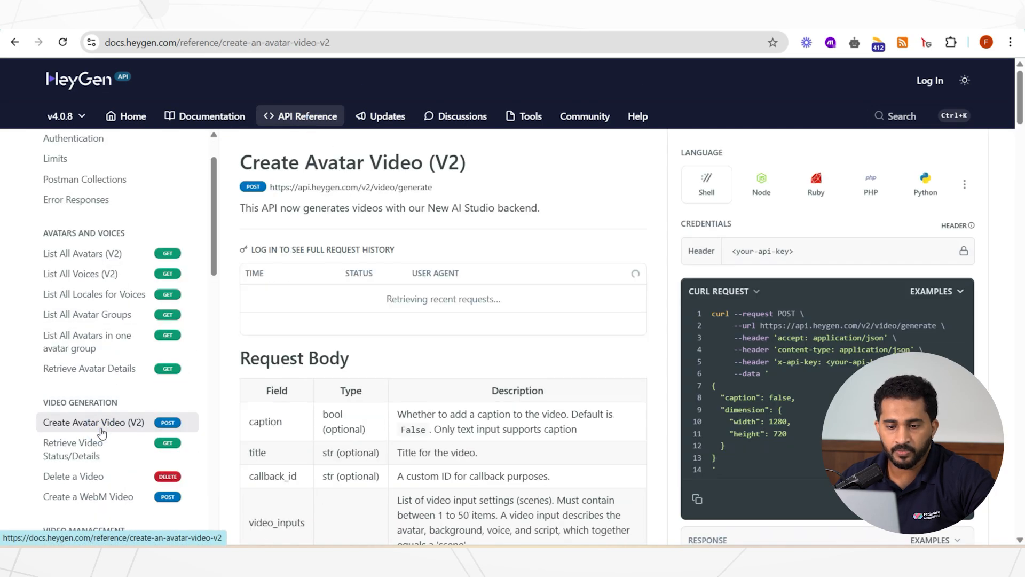
pyautogui.scroll(-3, 597, 256)
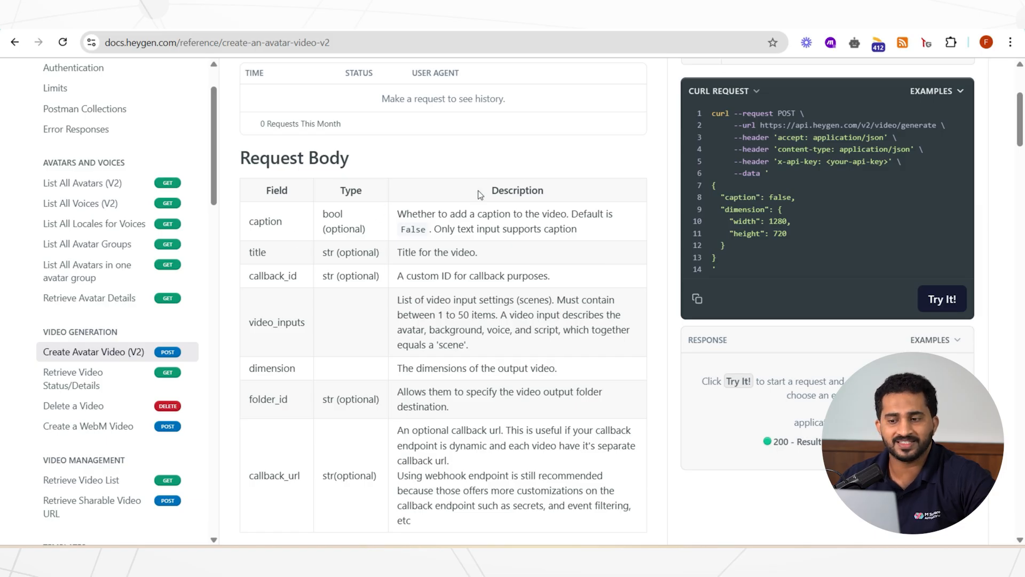
pyautogui.scroll(-1, 530, 252)
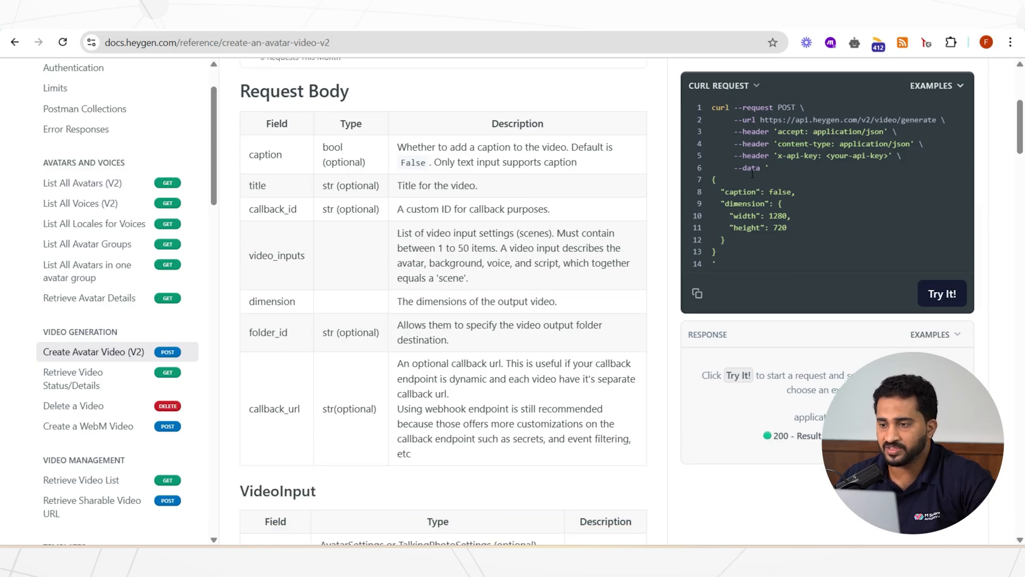
pyautogui.scroll(-4, 523, 232)
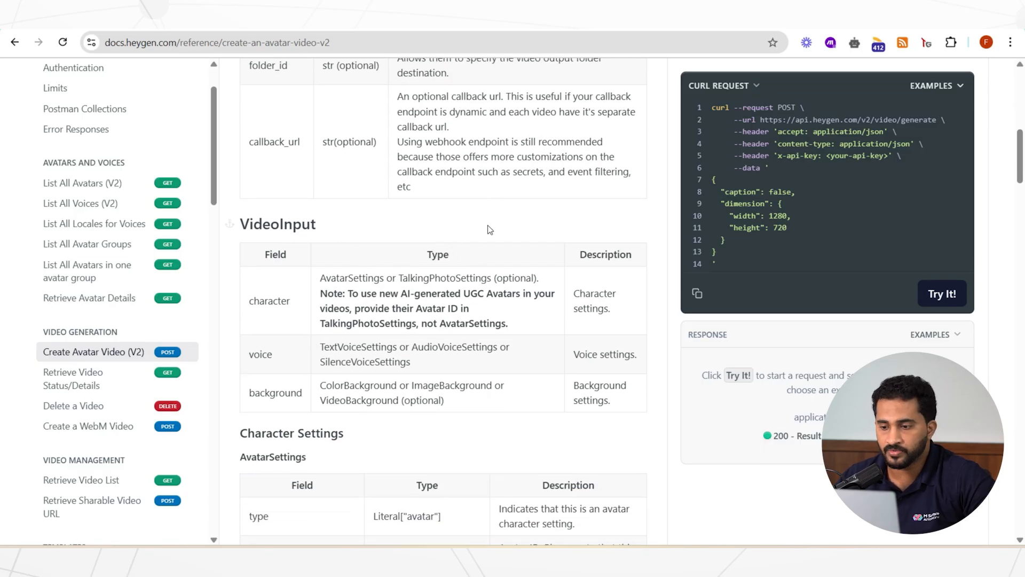
# Step: Skim the AvatarSettings fields in the API reference and open the AI Voice page in HeyGen
pyautogui.scroll(-1, 481, 266)
pyautogui.scroll(-5, 559, 102)
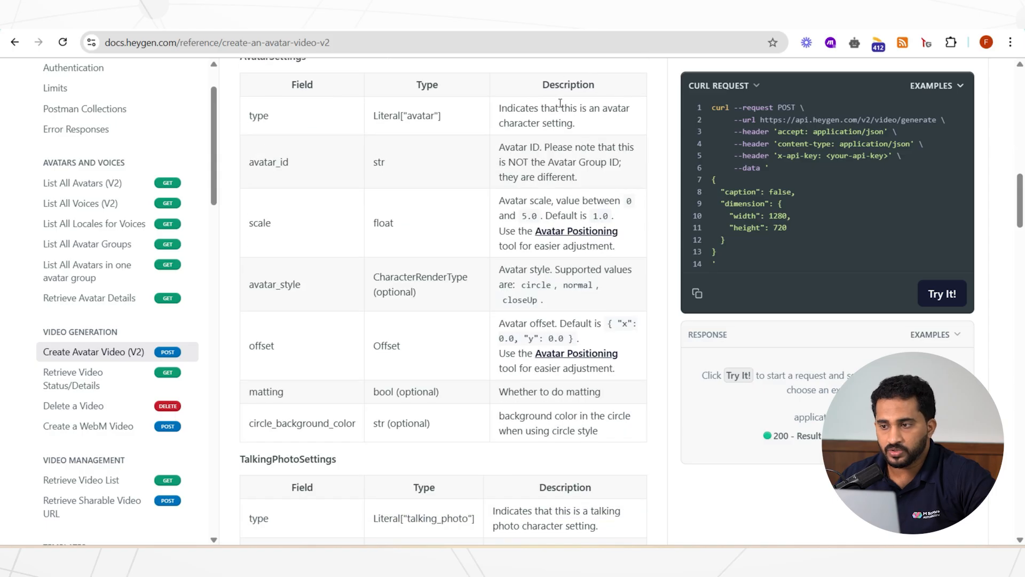
pyautogui.click(321, 18)
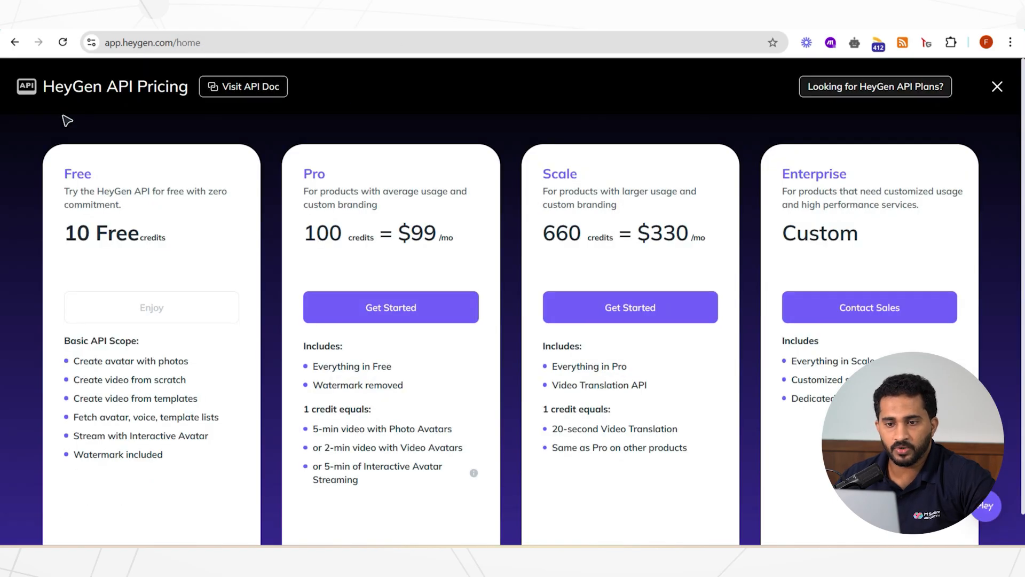
pyautogui.click(104, 19)
pyautogui.scroll(-1, 82, 386)
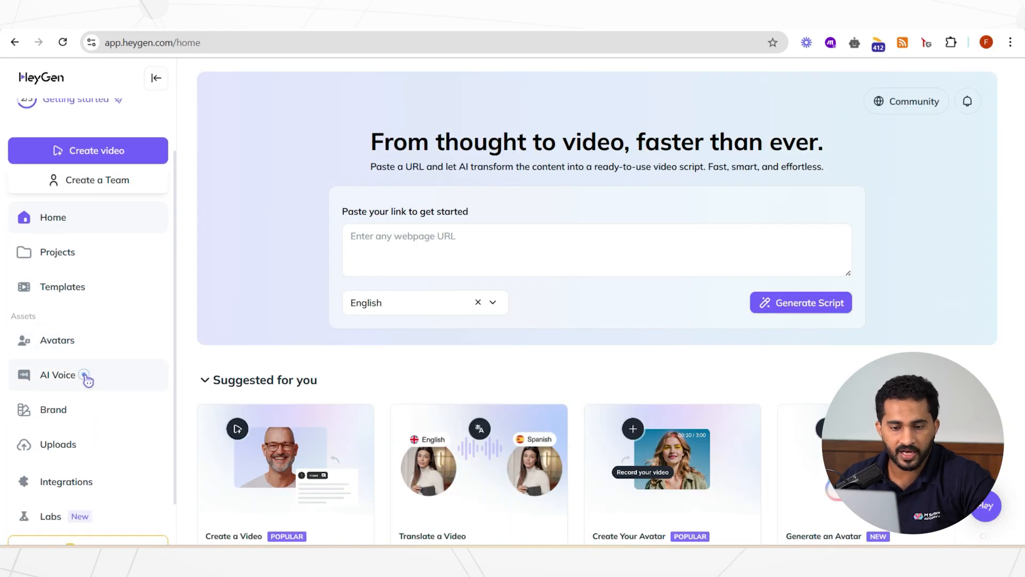
pyautogui.click(86, 377)
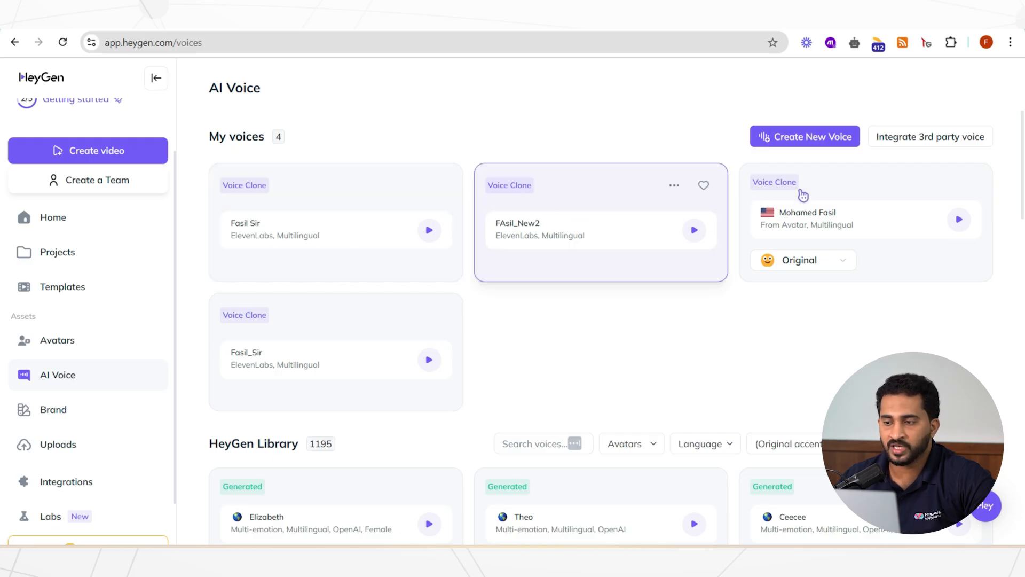
# Step: View the ElevenLabs import form in the third-party voice integration and close it without entering an API key
pyautogui.click(898, 141)
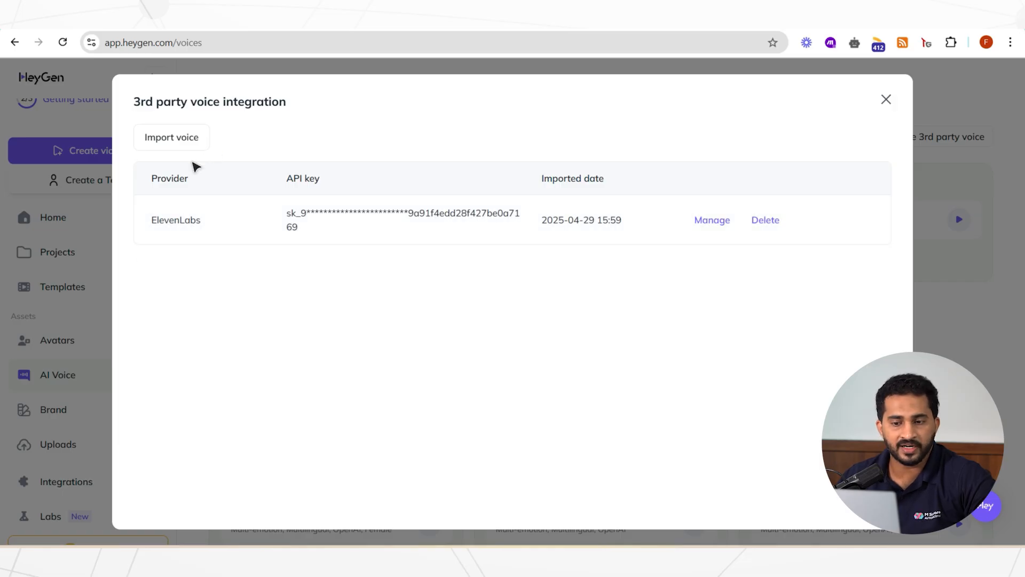
pyautogui.click(192, 137)
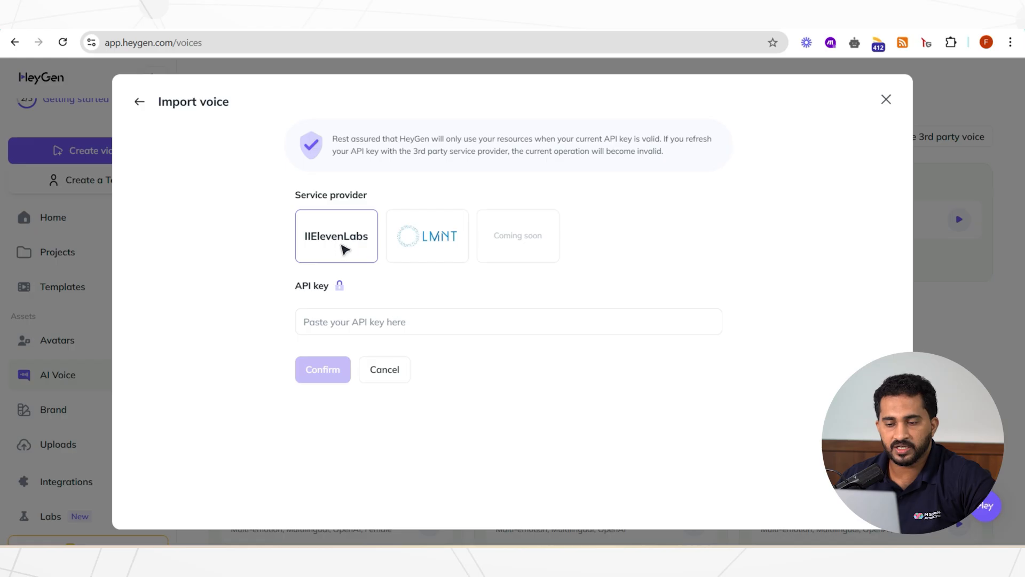
pyautogui.click(323, 322)
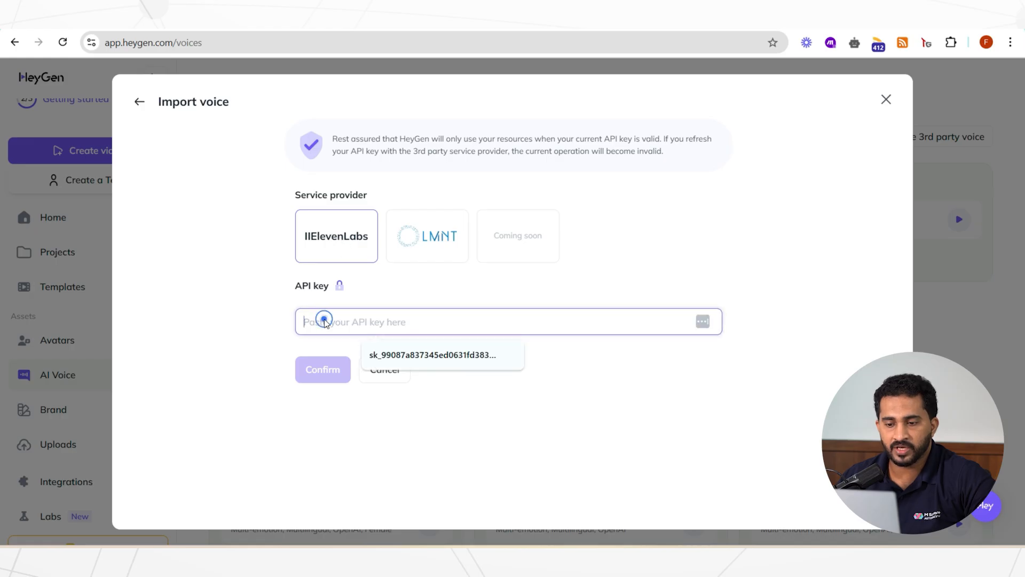
pyautogui.click(290, 346)
pyautogui.click(885, 101)
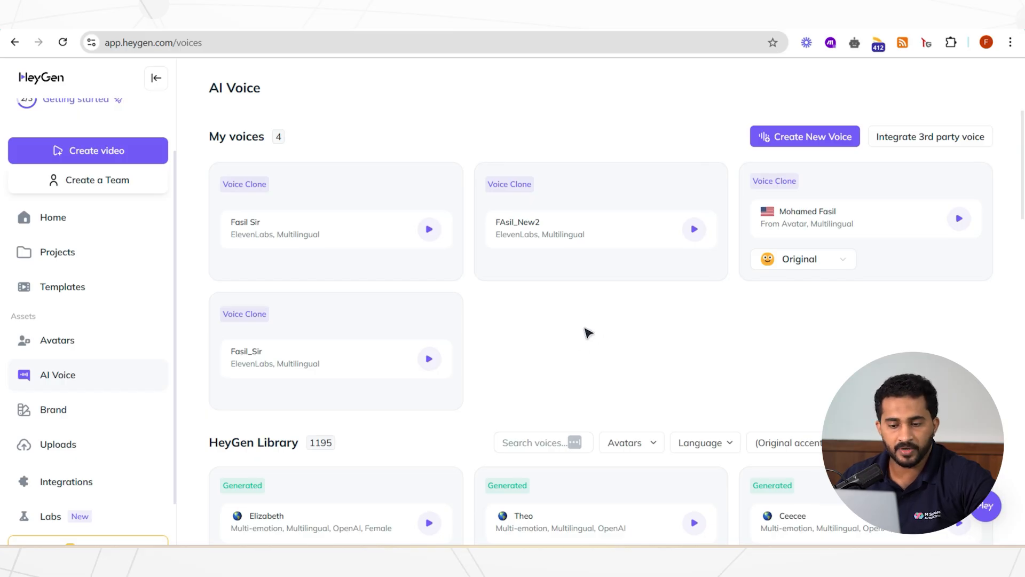
# Step: Browse the generated voices in the HeyGen Library
pyautogui.scroll(-1, 312, 400)
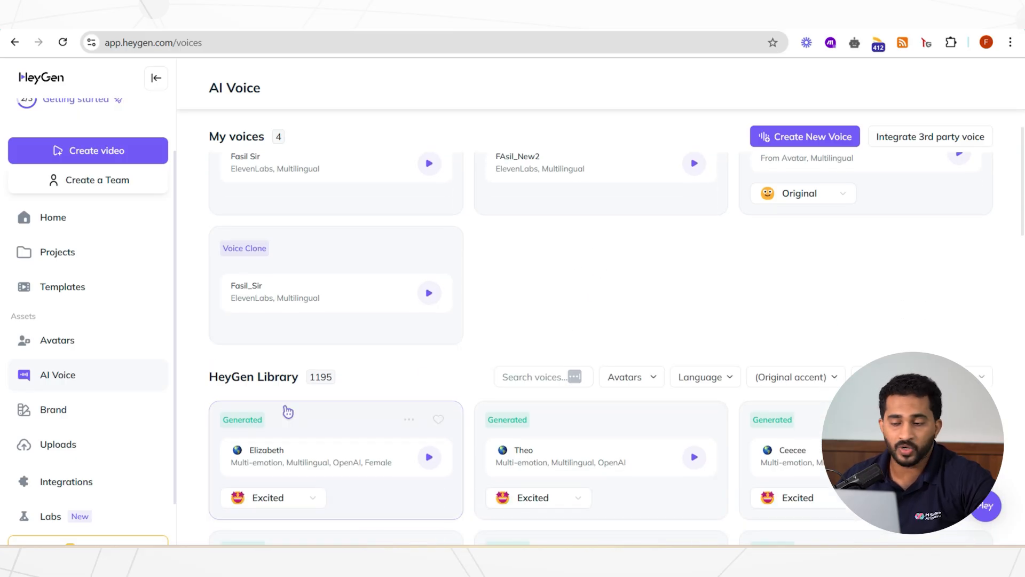
pyautogui.scroll(-2, 657, 407)
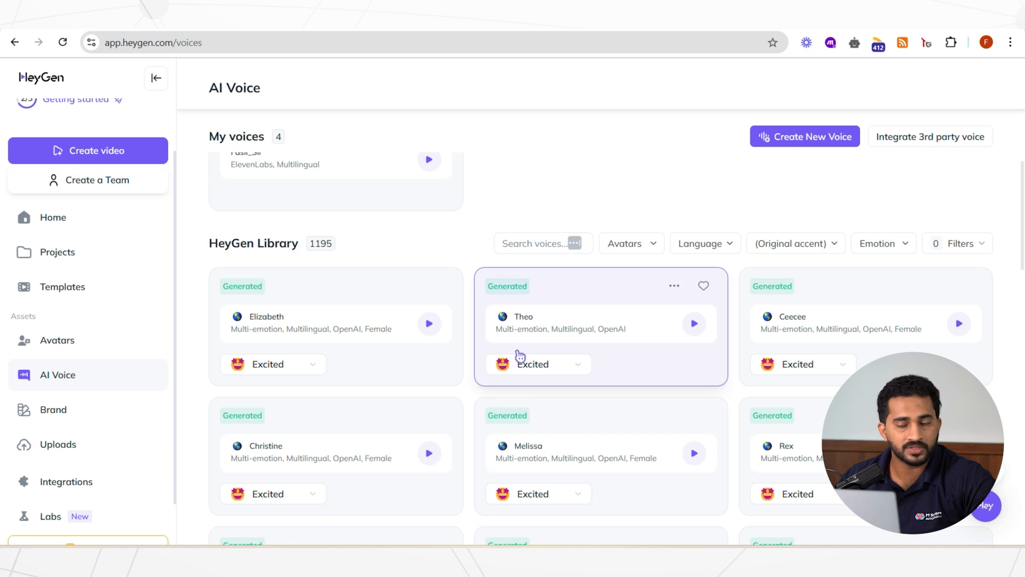
pyautogui.scroll(3, 515, 369)
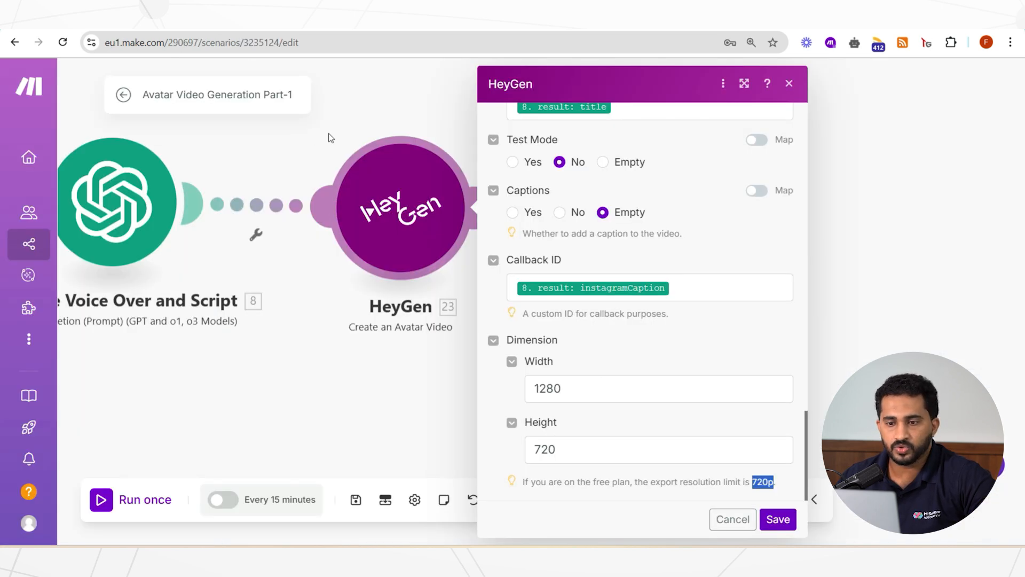
# Step: Switch to Make, review the Instagram reel module's page, video URL and caption mappings in the Part 2 scenario, and close it without saving
pyautogui.click(331, 136)
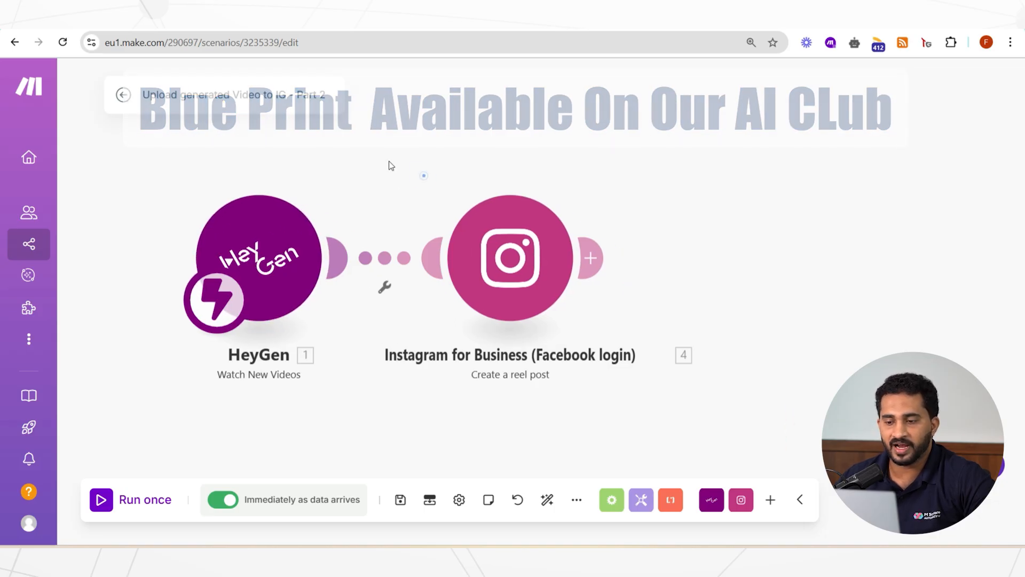
pyautogui.click(498, 256)
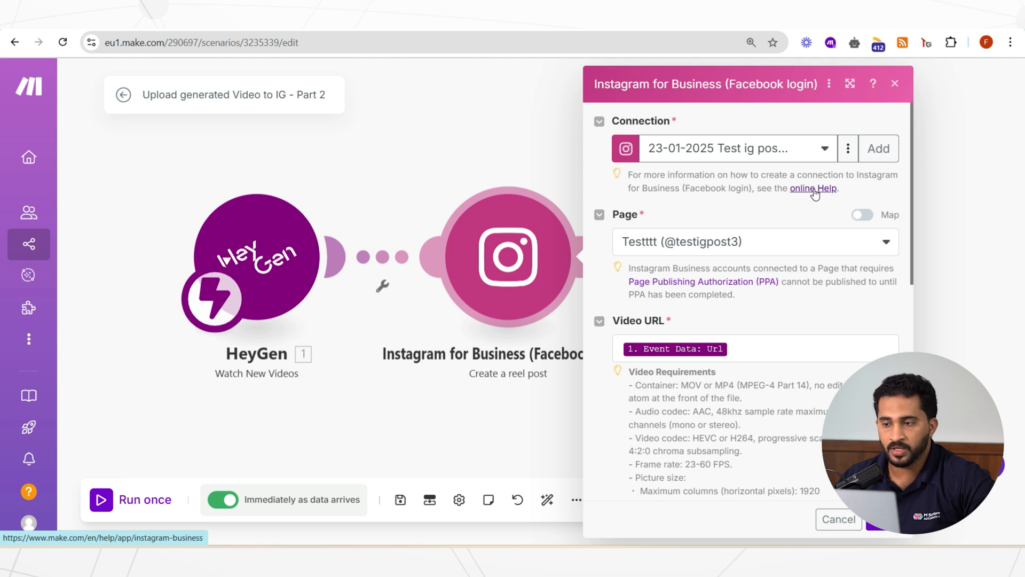
pyautogui.scroll(-2, 738, 238)
pyautogui.scroll(2, 738, 238)
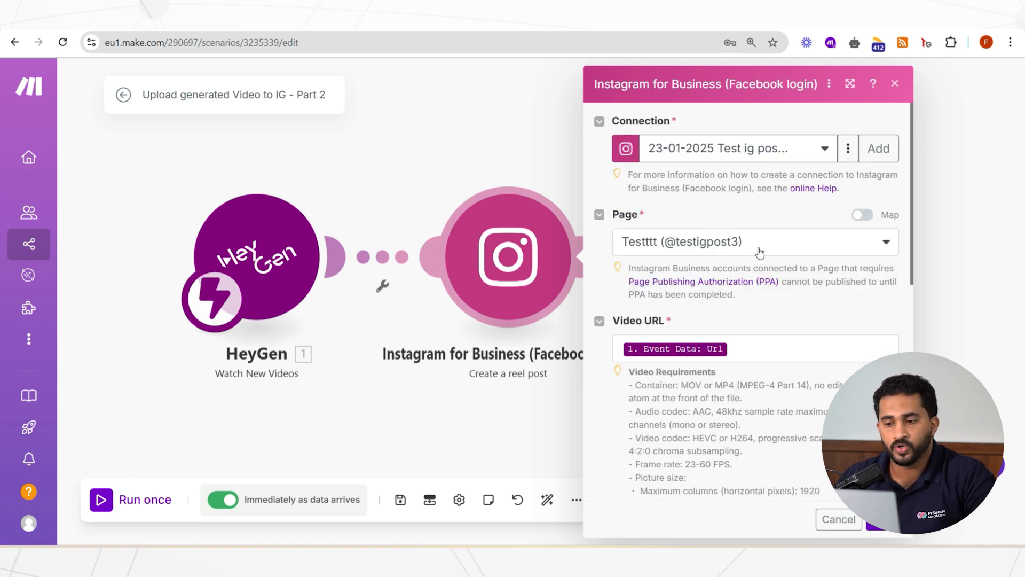
pyautogui.scroll(-3, 772, 283)
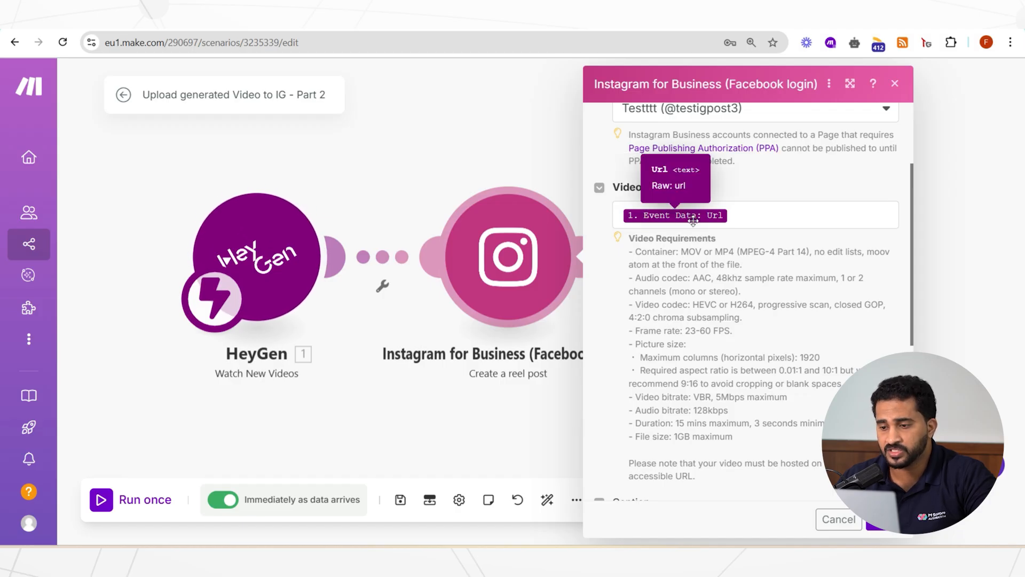
pyautogui.scroll(-3, 703, 238)
pyautogui.scroll(-2, 703, 238)
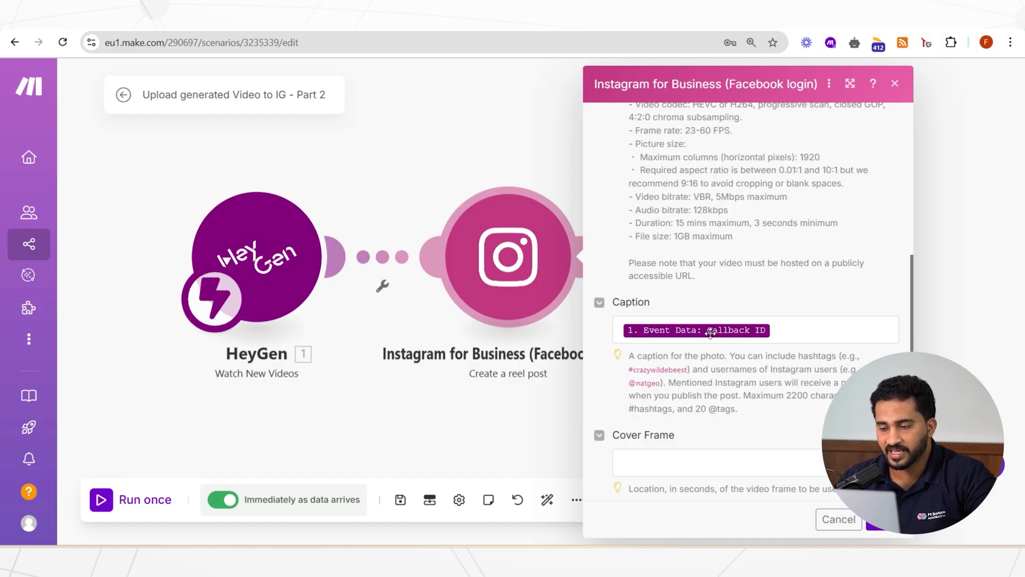
pyautogui.scroll(-2, 738, 339)
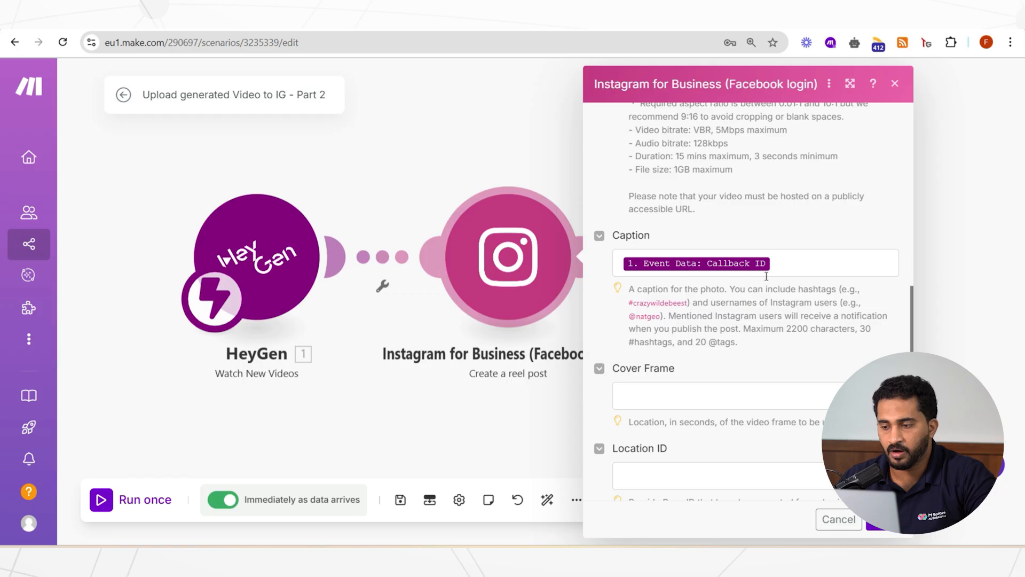
pyautogui.scroll(-2, 764, 275)
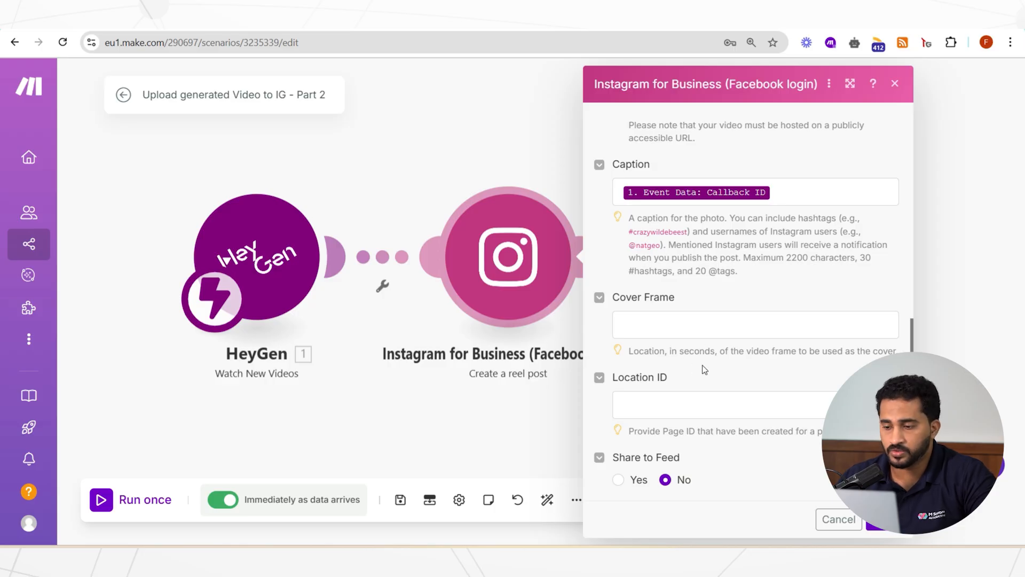
pyautogui.click(837, 518)
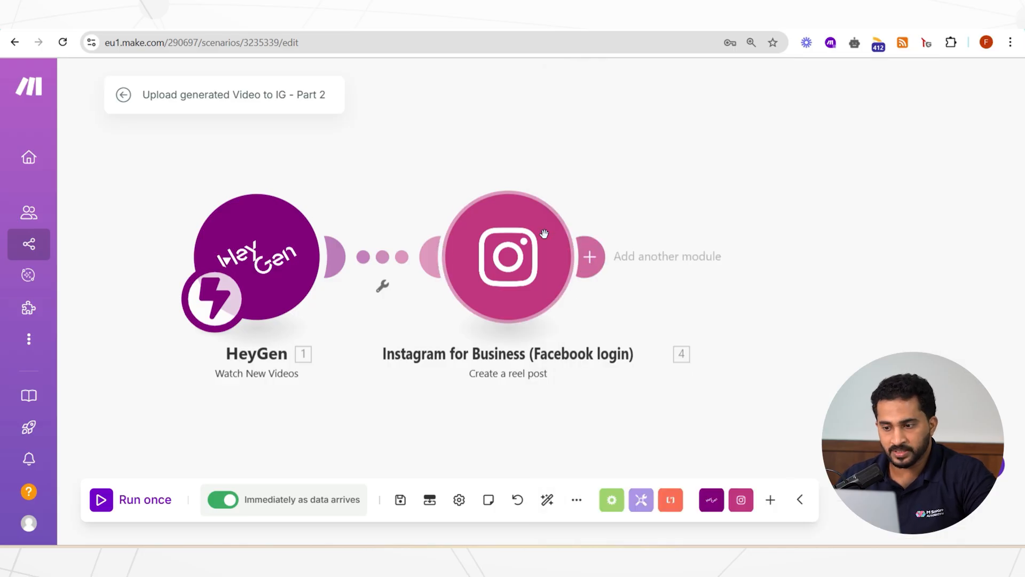
# Step: Return to the Avatar Video Generation Part-1 scenario and run it once
pyautogui.scroll(-1, 470, 153)
pyautogui.moveTo(453, 156); pyautogui.dragTo(460, 164)
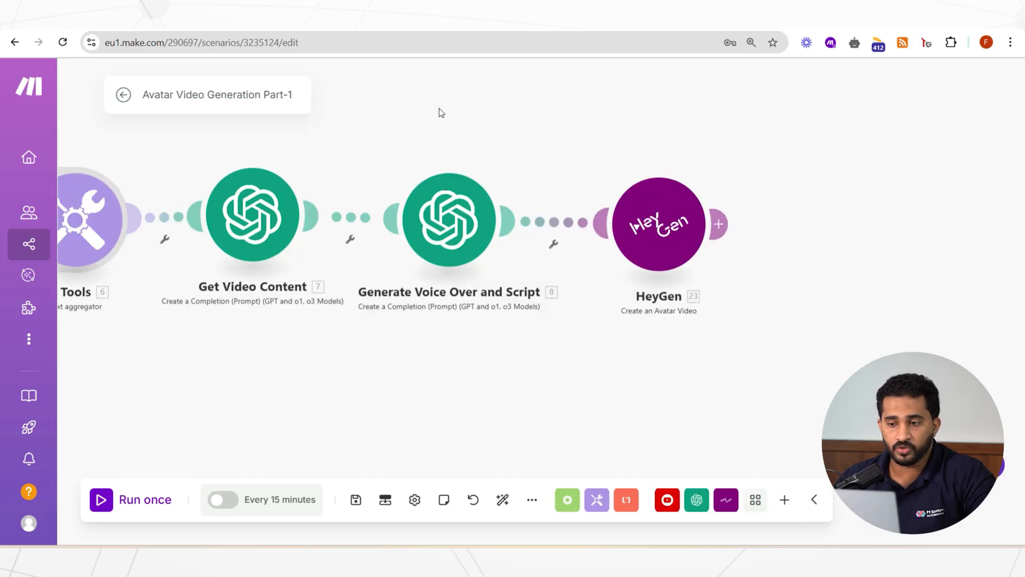
pyautogui.scroll(-1, 487, 113)
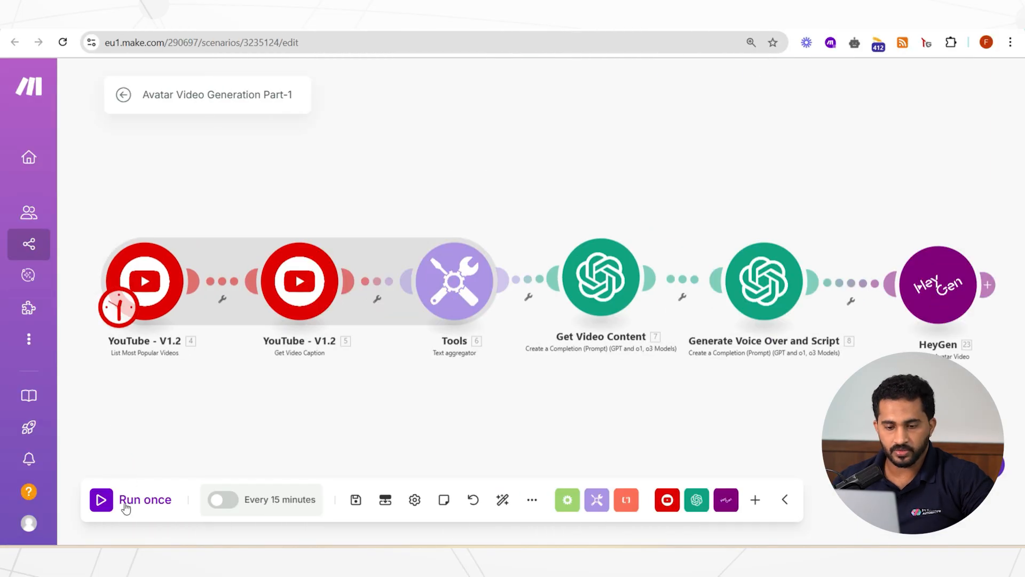
pyautogui.click(125, 502)
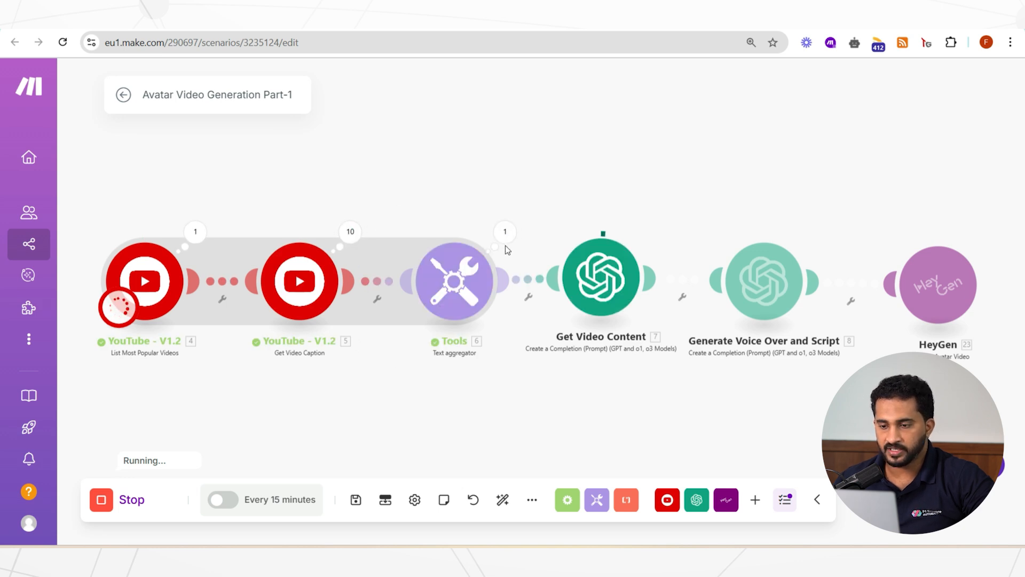
# Step: Examine the video script in the Get Video Content module's run output and close it
pyautogui.moveTo(611, 186); pyautogui.dragTo(448, 163)
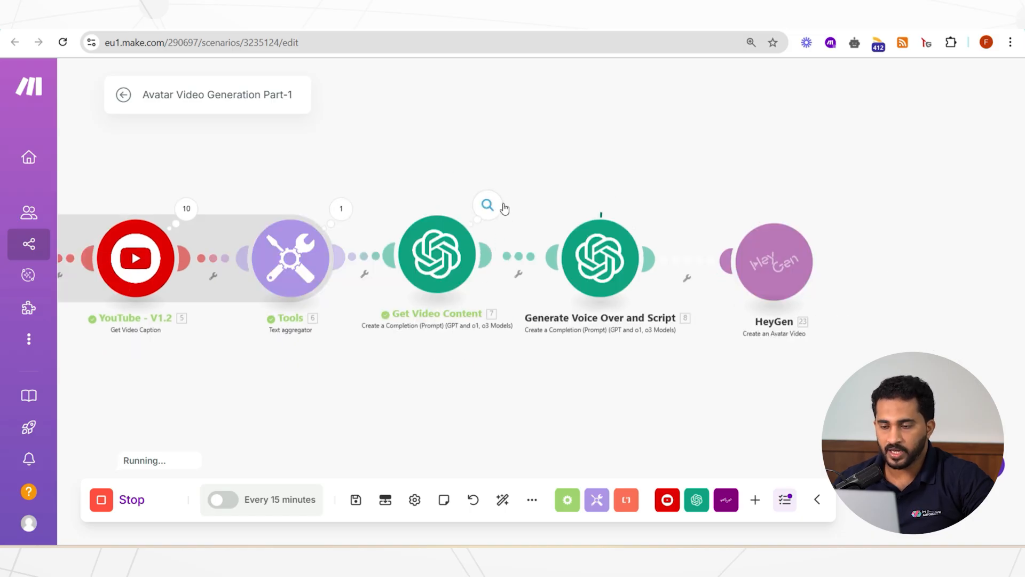
pyautogui.click(487, 204)
pyautogui.click(577, 291)
pyautogui.scroll(-4, 667, 259)
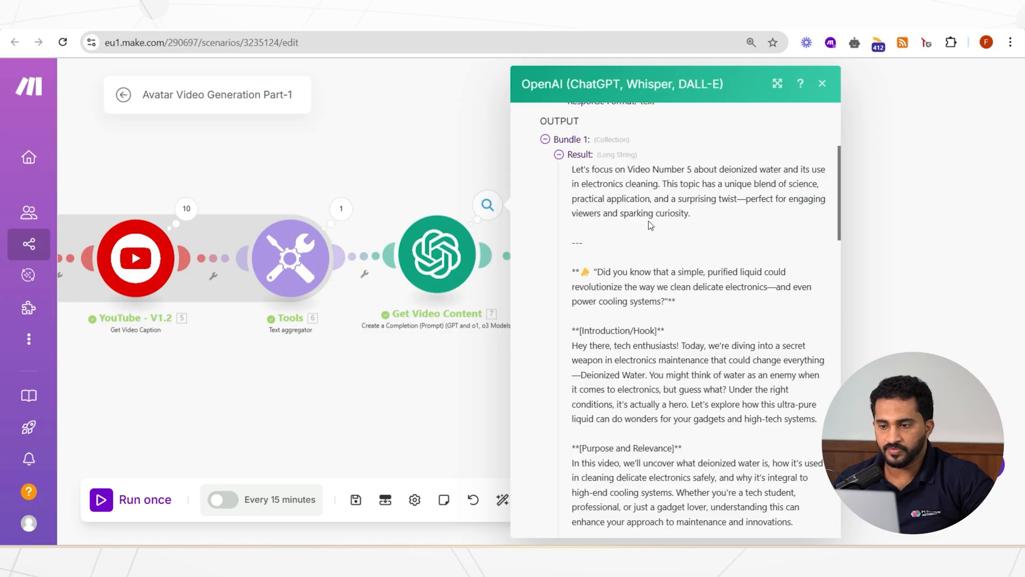
pyautogui.scroll(-14, 649, 210)
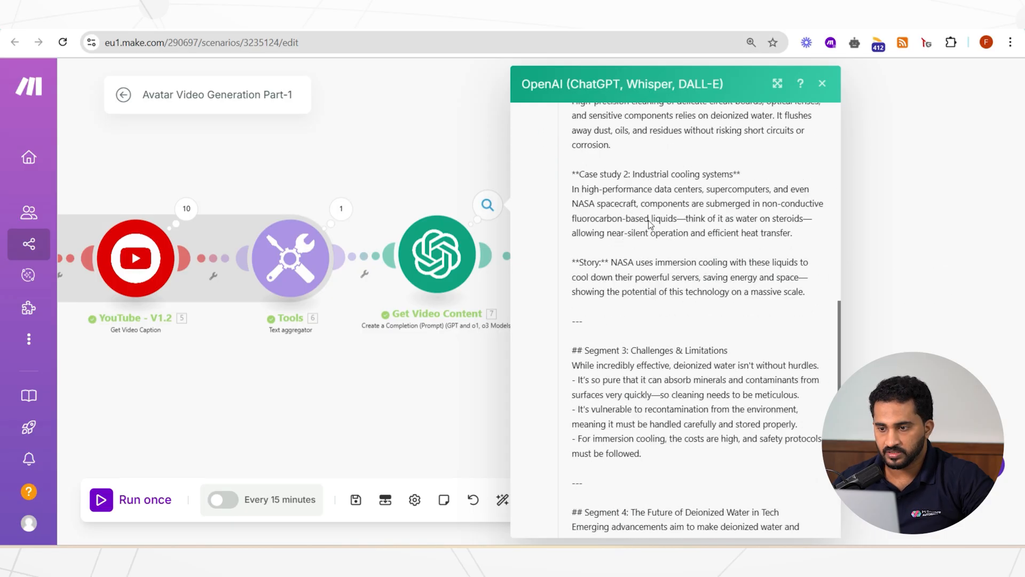
pyautogui.scroll(-5, 649, 219)
pyautogui.click(434, 151)
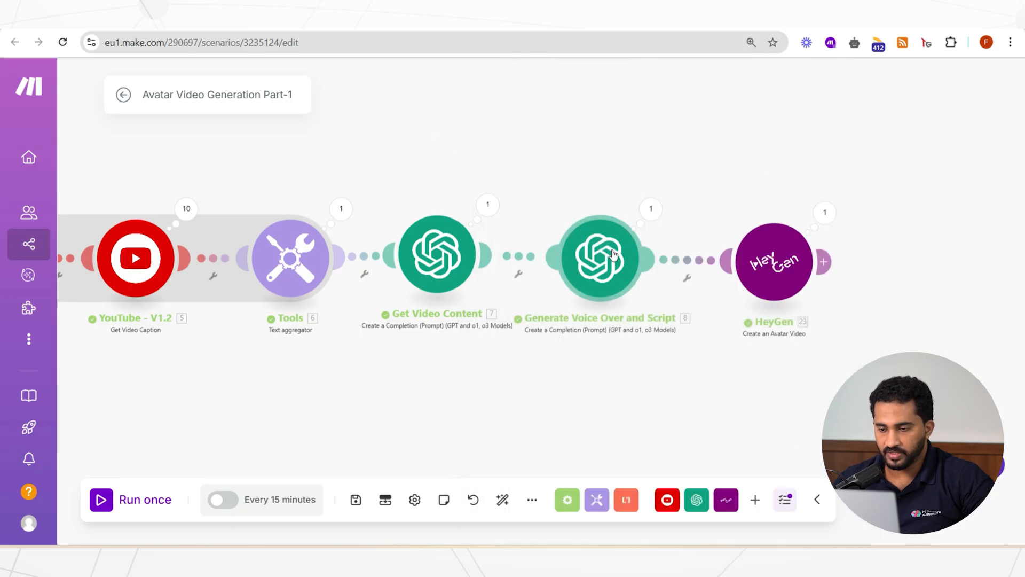
# Step: Examine the title, description, voiceOver and instagramCaption in the Generate Voice Over and Script module's run output
pyautogui.click(651, 209)
pyautogui.click(727, 369)
pyautogui.scroll(-1, 809, 340)
pyautogui.scroll(-2, 809, 340)
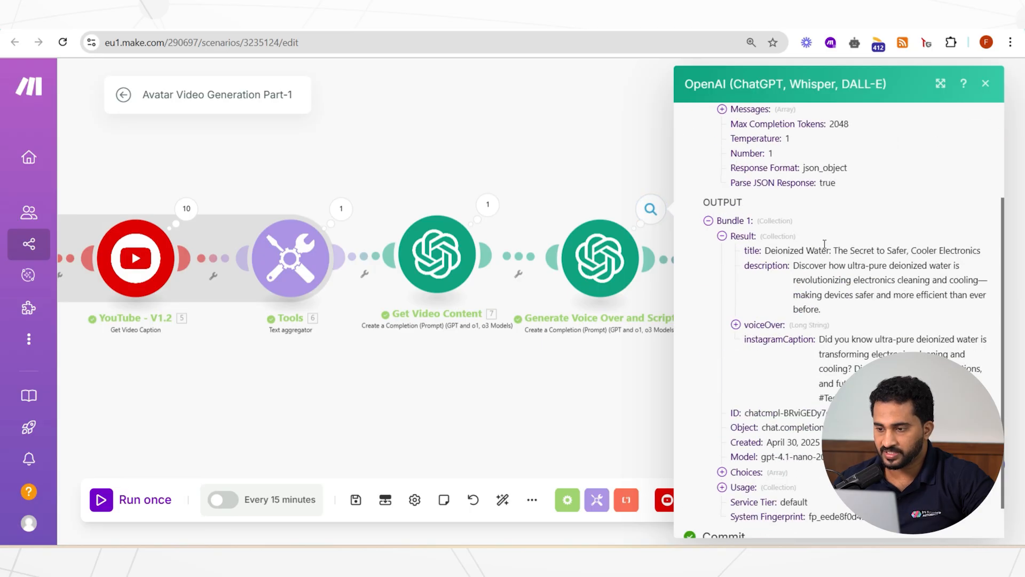
pyautogui.click(764, 326)
pyautogui.scroll(-4, 790, 315)
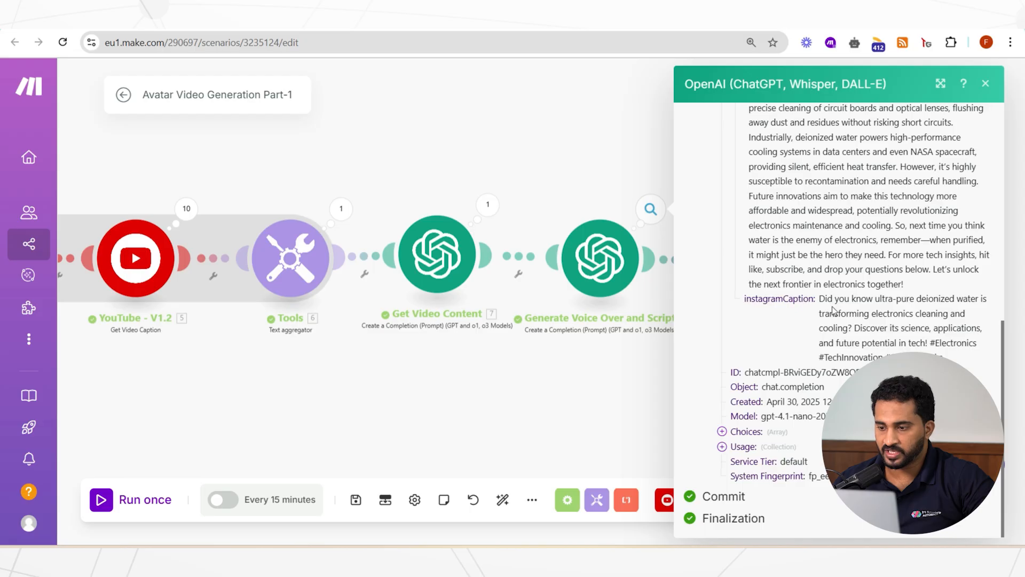
pyautogui.scroll(3, 854, 314)
pyautogui.scroll(-3, 854, 313)
pyautogui.scroll(4, 772, 227)
pyautogui.click(600, 166)
# Step: Inspect the HeyGen module's run data and open the overview of the Clone Video to Insta - Part 2 scenario
pyautogui.moveTo(752, 168); pyautogui.dragTo(715, 163)
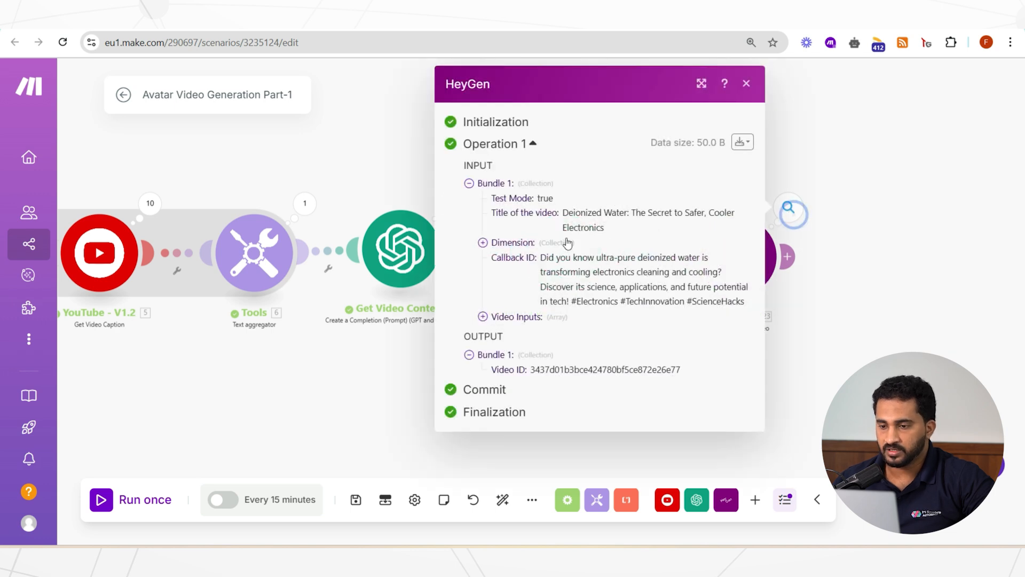
pyautogui.click(393, 136)
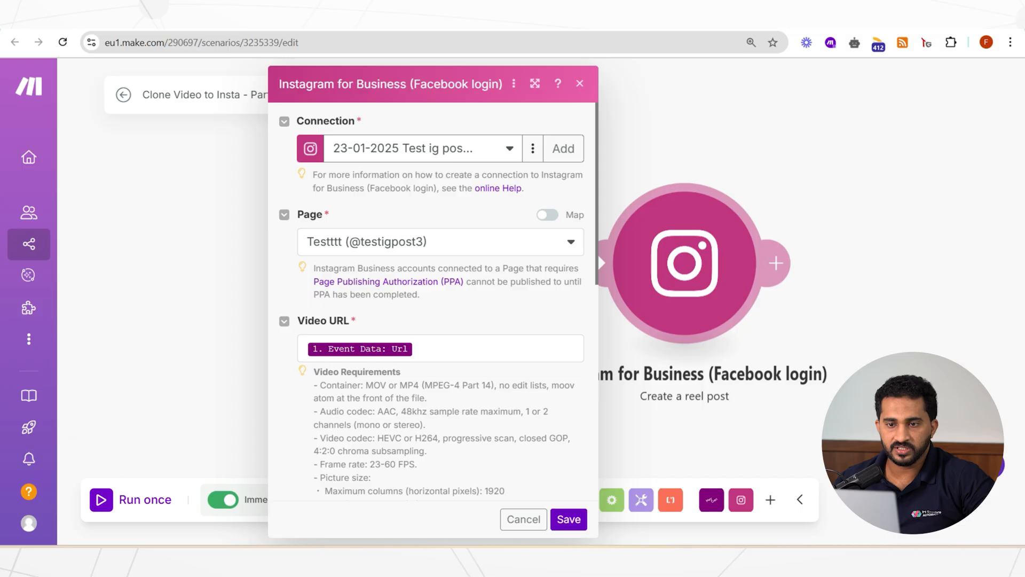
pyautogui.click(187, 227)
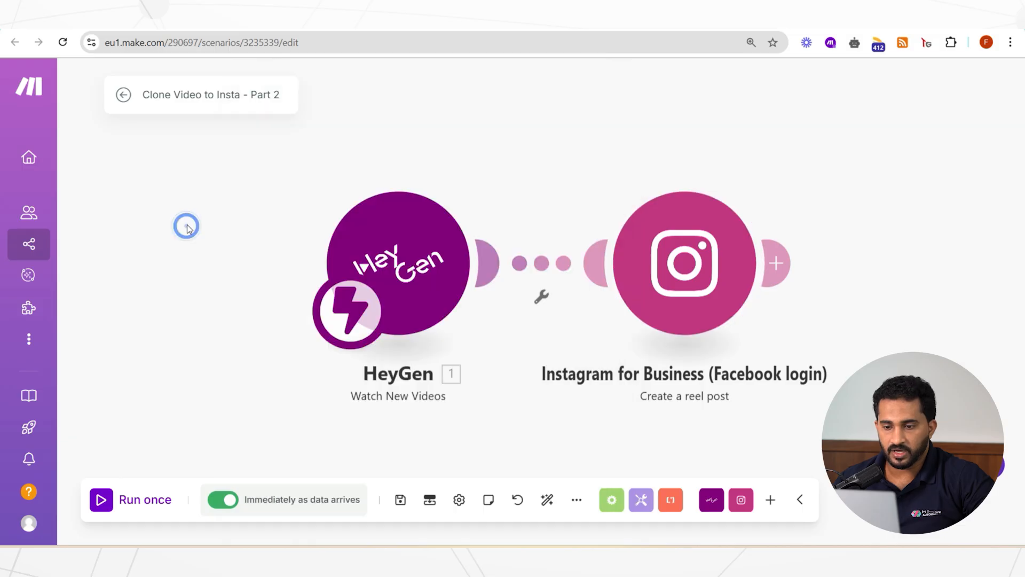
pyautogui.click(127, 95)
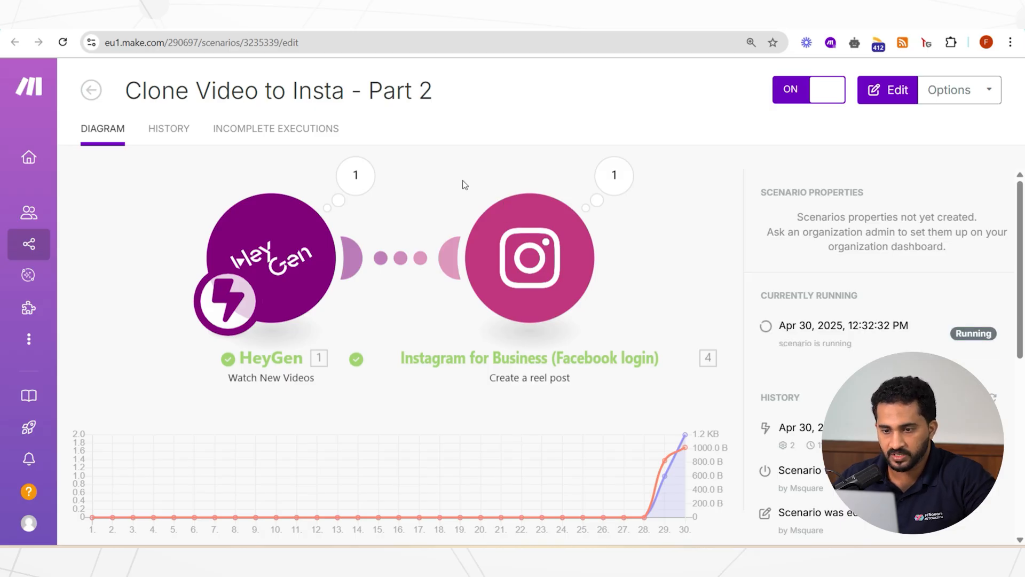
# Step: Open the latest run in the scenario history and inspect the data of its HeyGen and Instagram modules
pyautogui.click(479, 174)
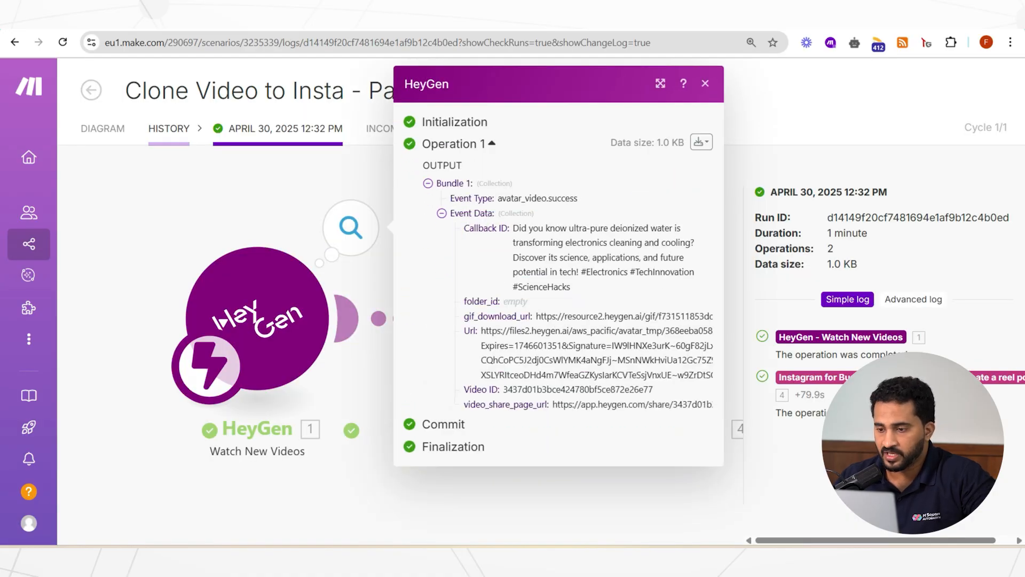
pyautogui.moveTo(481, 331); pyautogui.dragTo(668, 361)
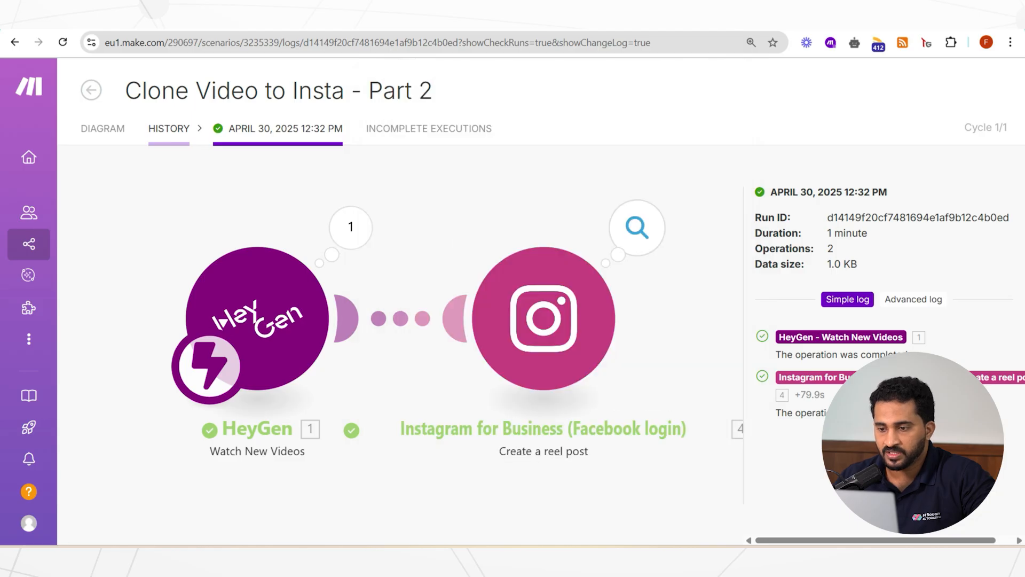
pyautogui.click(637, 227)
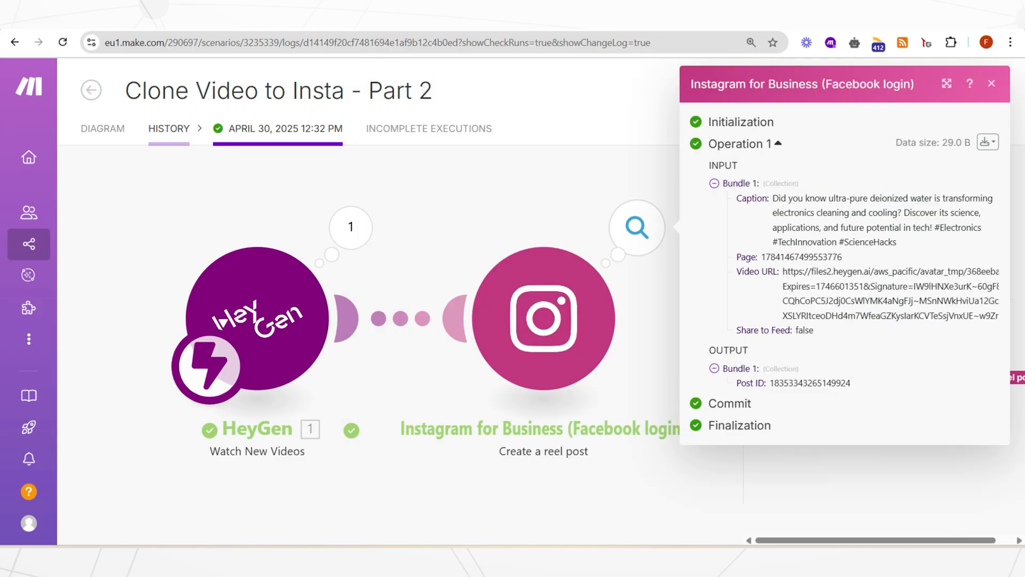
pyautogui.doubleClick(831, 384)
pyautogui.press('Escape')
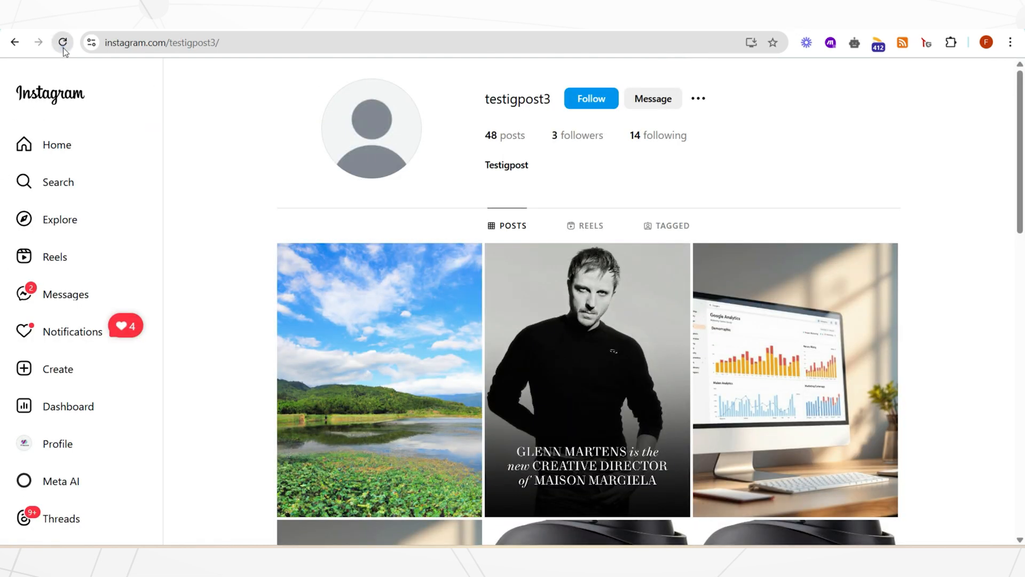
# Step: Refresh the test Instagram profile, open the newly posted reel and play it with sound
pyautogui.click(63, 47)
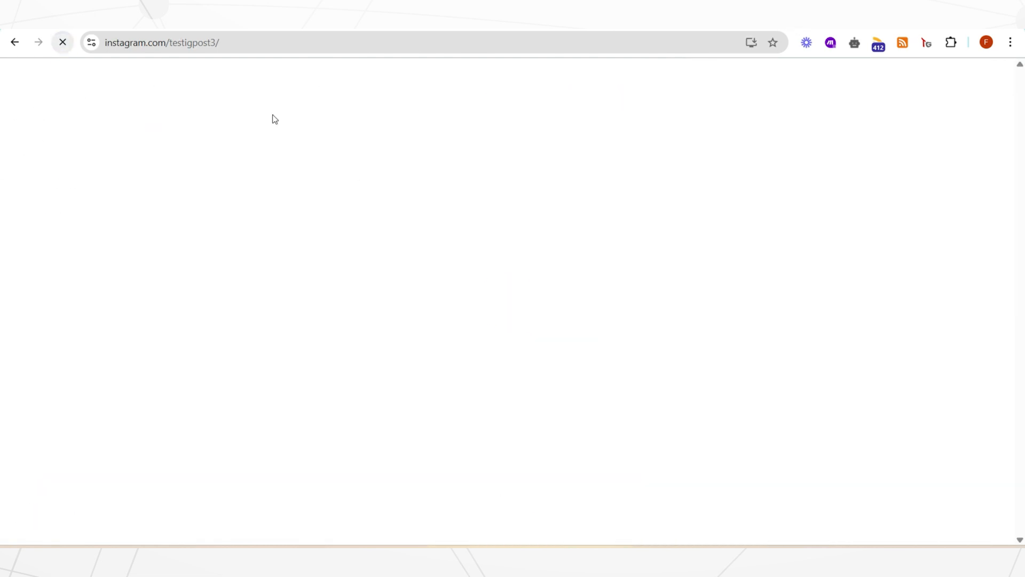
pyautogui.click(348, 361)
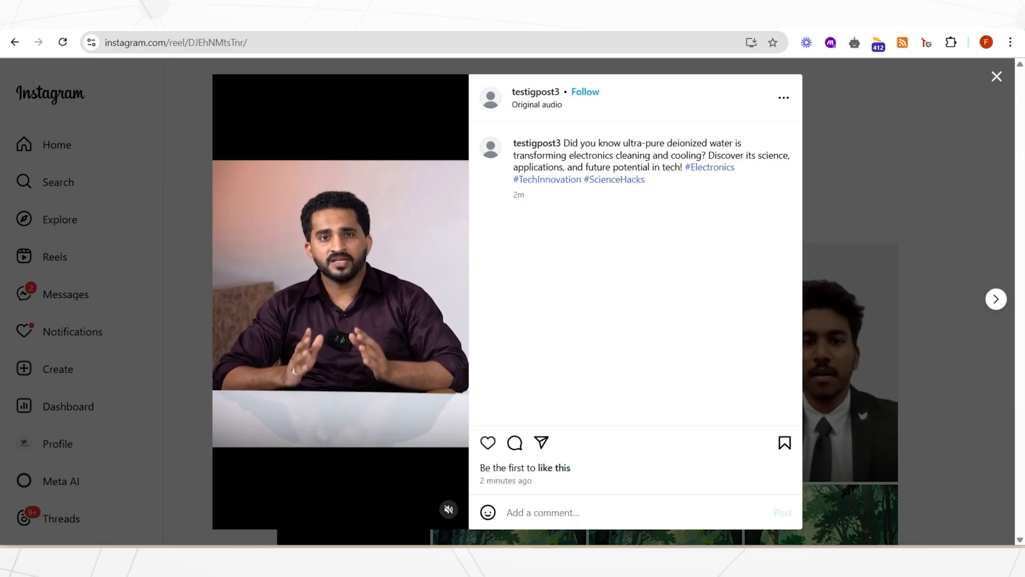
pyautogui.click(449, 509)
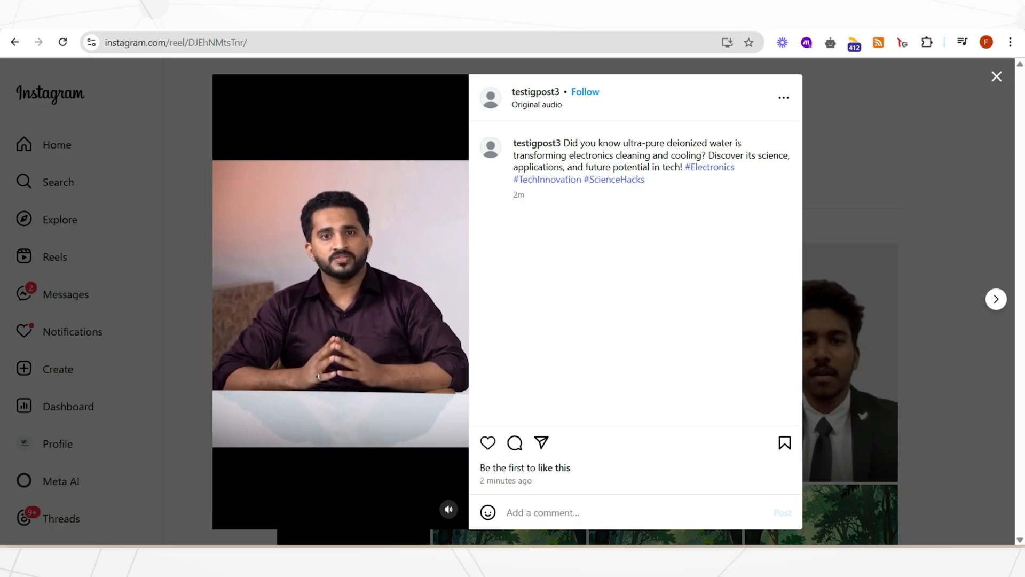